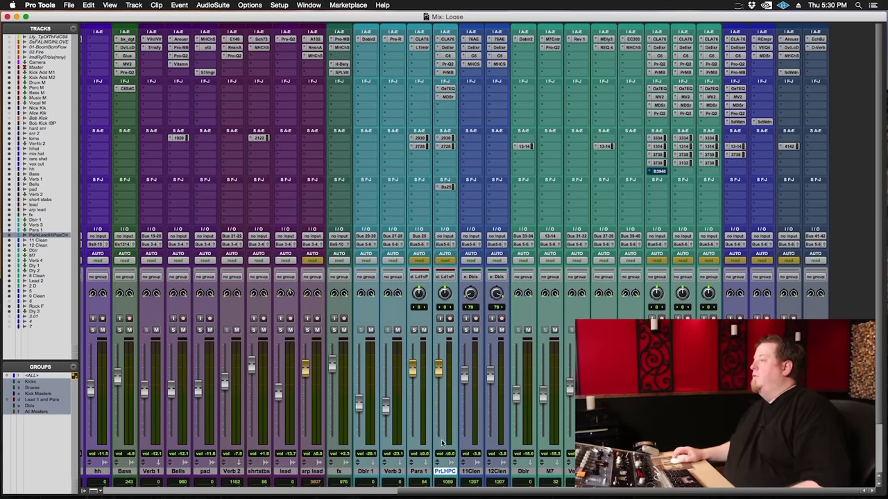
Solo the PrLHPC lead vocal track in the mixer.
scroll(181, 410, left, 10)
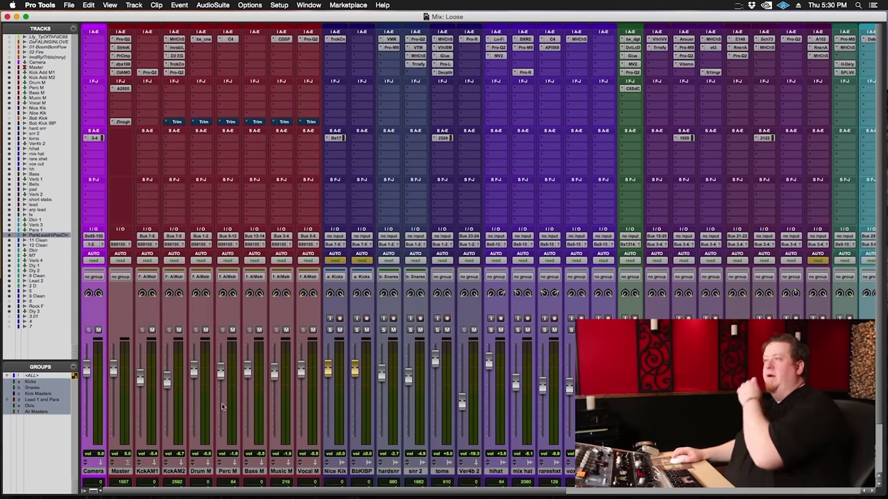
scroll(183, 410, right, 10)
click(439, 330)
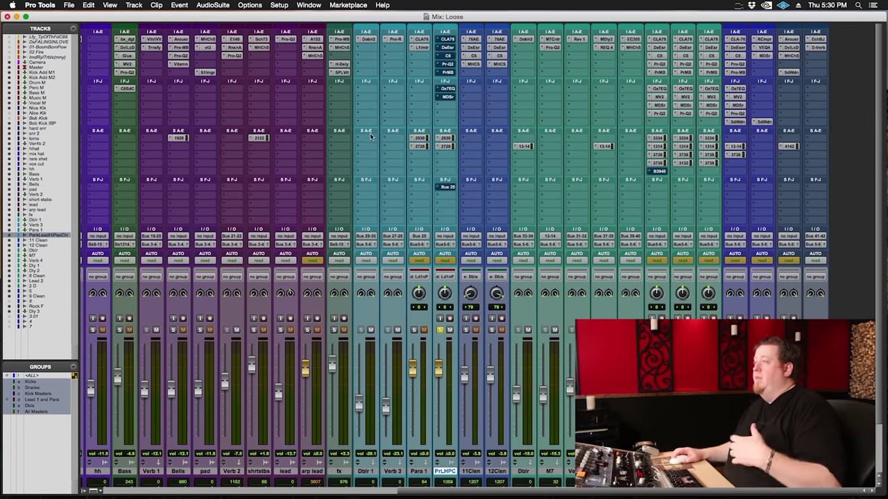
Open the CLA-76 compressor and the DeEsser on the PrLHPC track with bypass off, keeping their windows clear of its inserts.
click(448, 40)
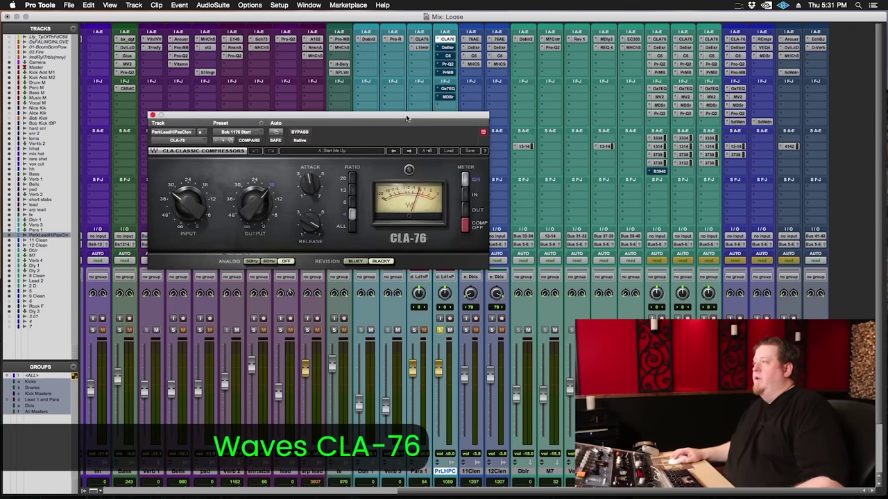
drag(406, 119, 345, 82)
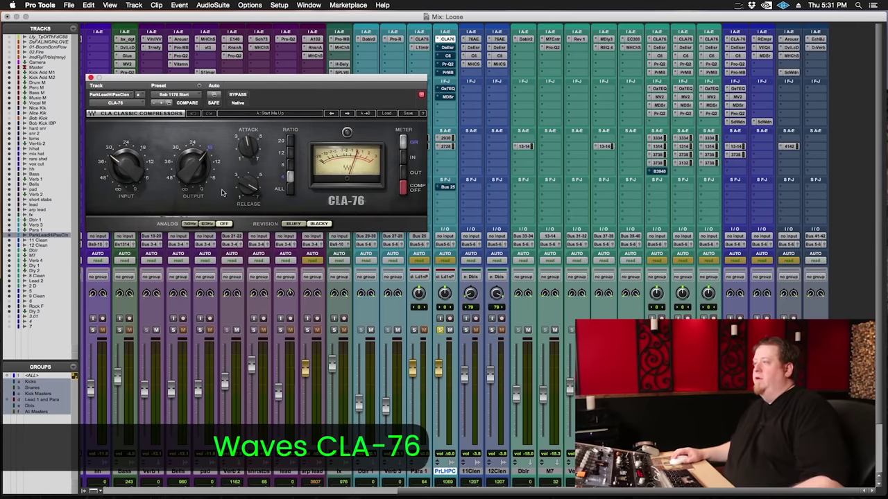
mouse_move(254, 192)
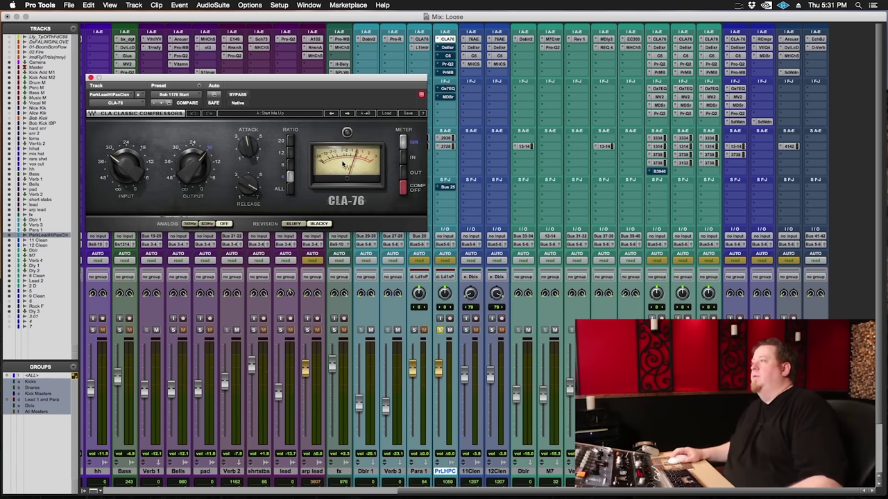
click(448, 47)
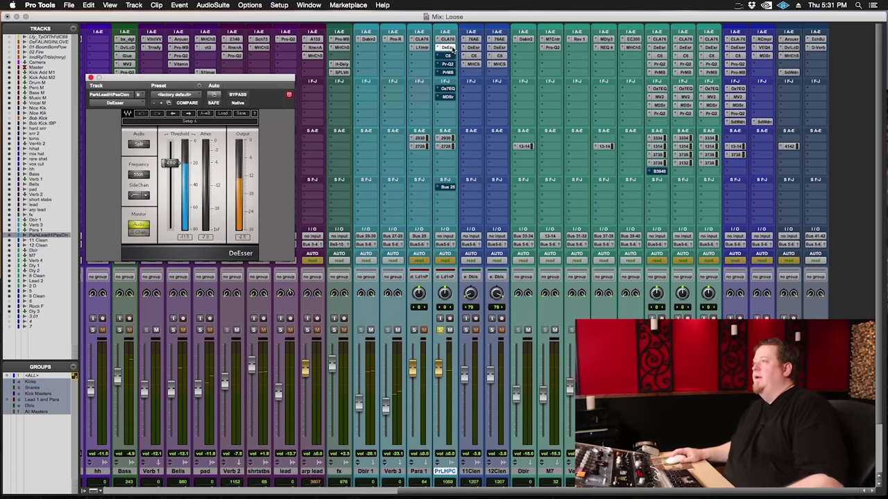
drag(269, 82, 367, 42)
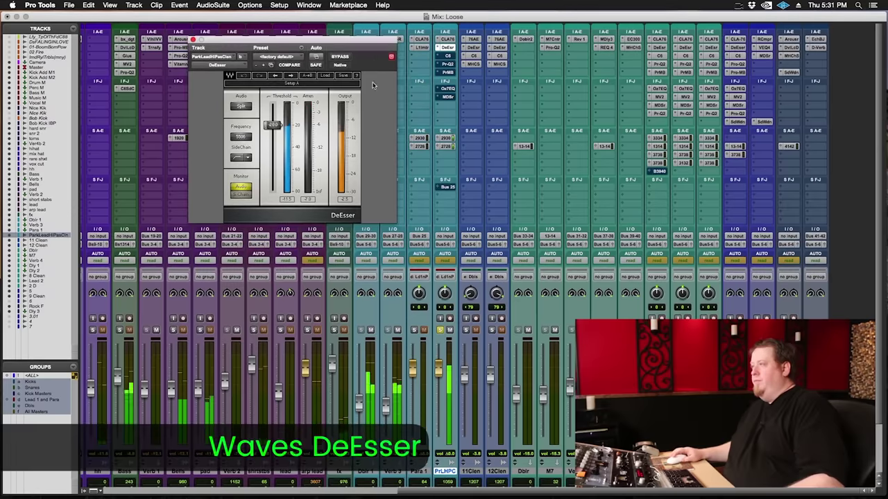
Open the C6 multiband compressor on the PrLHPC track and switch its bypass off.
click(446, 55)
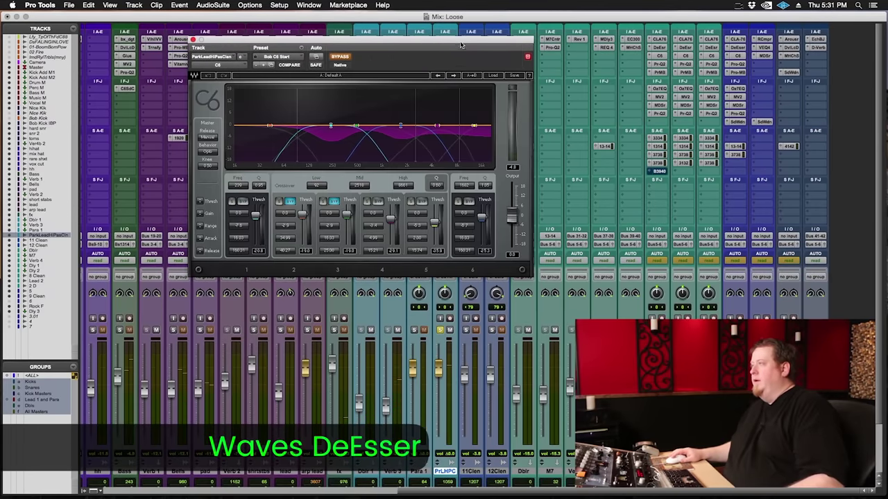
drag(460, 44, 352, 32)
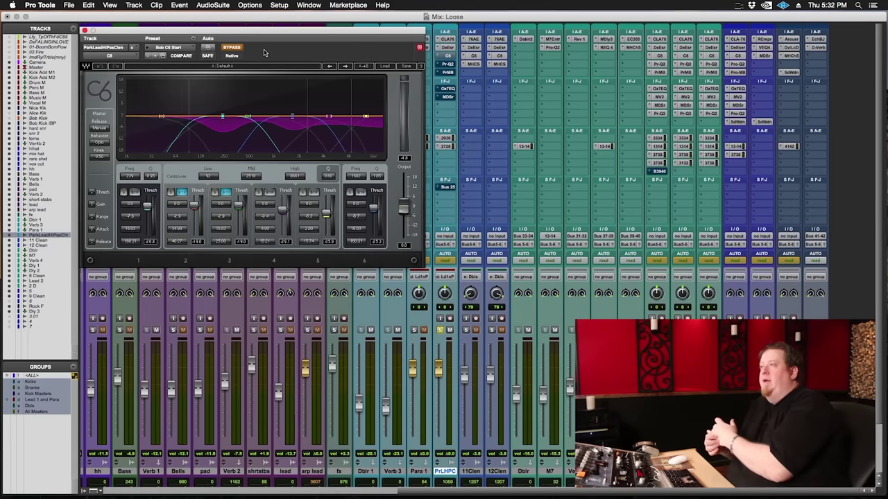
click(232, 47)
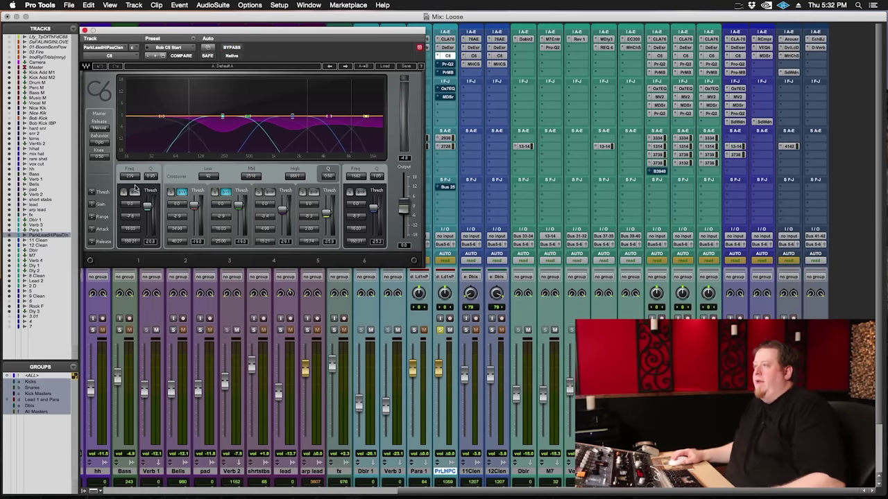
Audition C6 bands 1, 6, 4 and 5 by soloing each one in turn during playback.
click(124, 192)
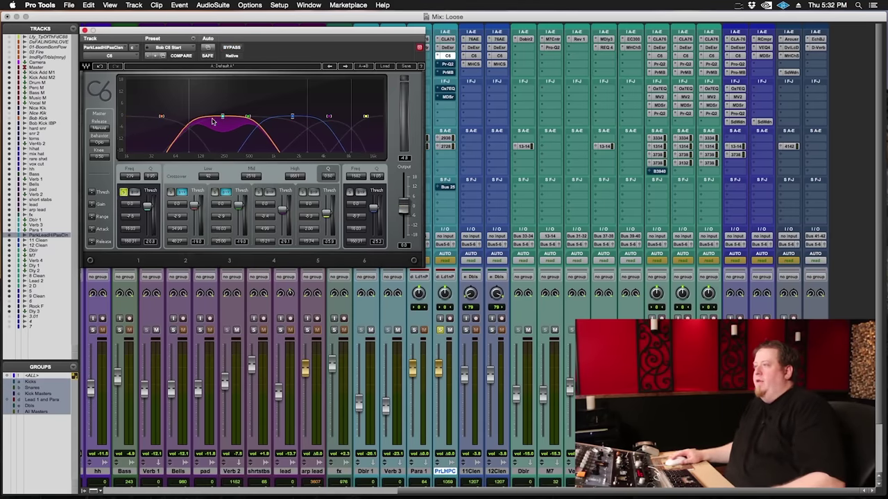
key(space)
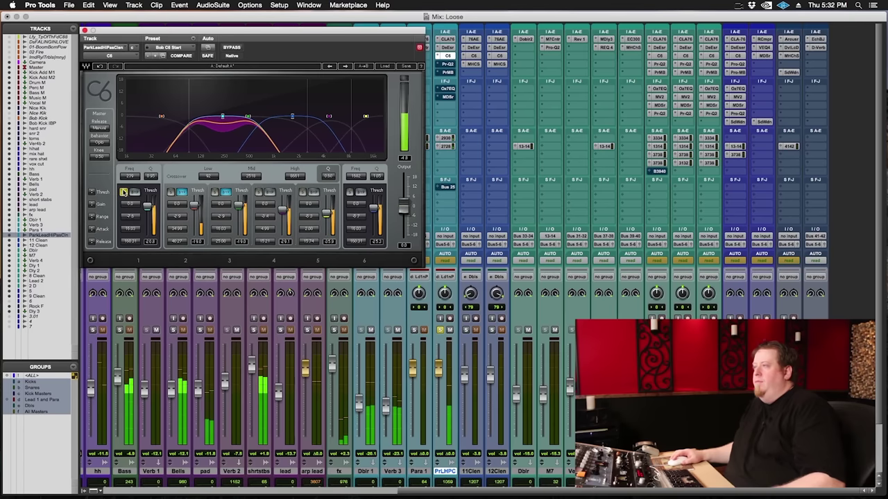
click(124, 193)
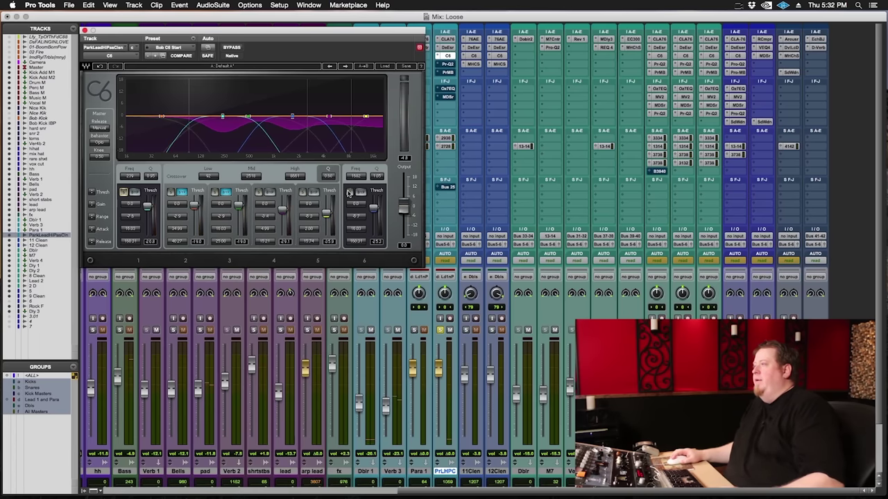
click(349, 193)
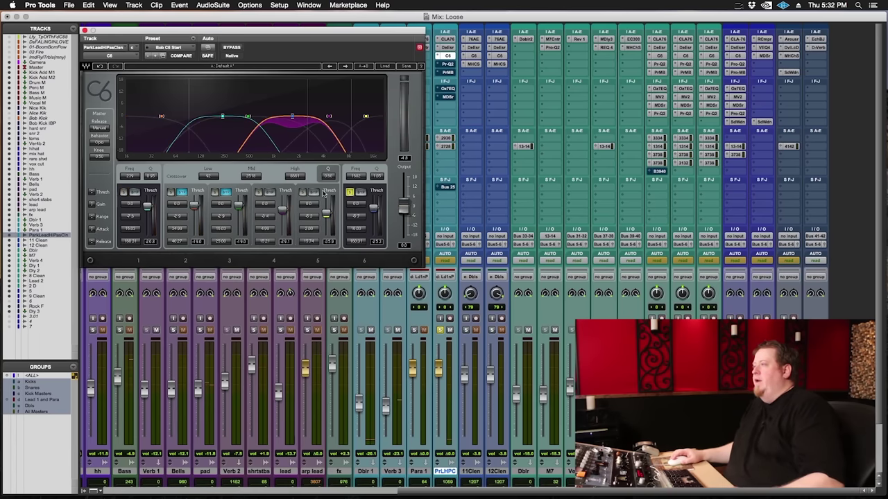
click(259, 193)
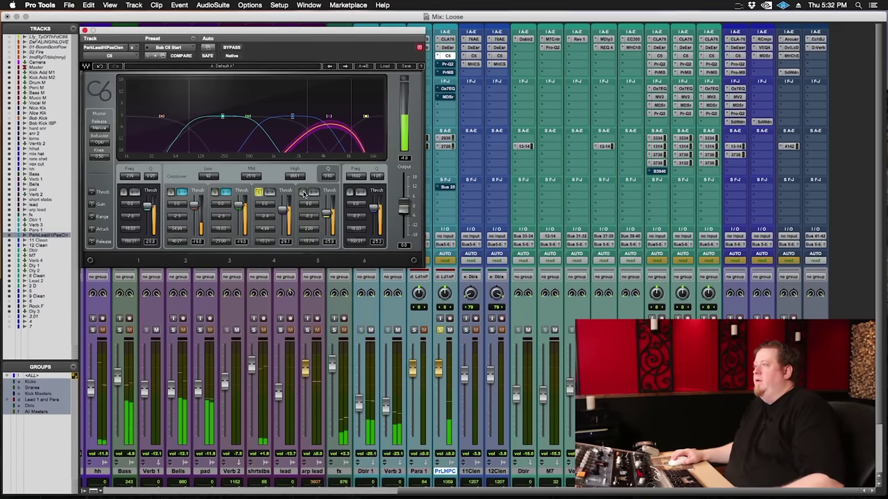
click(303, 193)
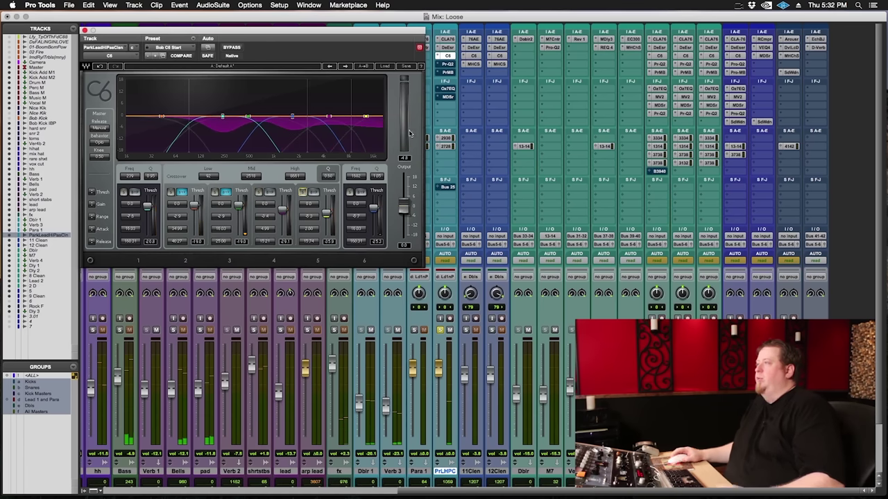
Open the FabFilter Pro-Q 2 equalizer on the PrLHPC track with bypass off and inspect its band settings.
click(449, 66)
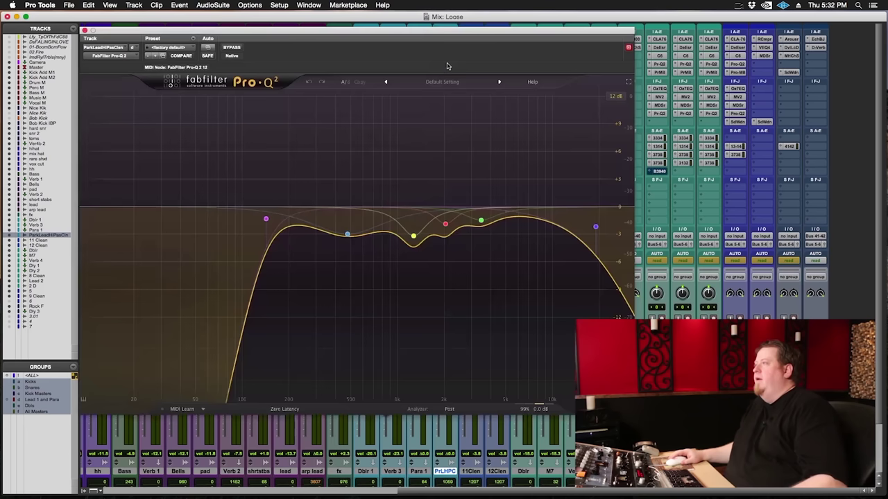
click(232, 47)
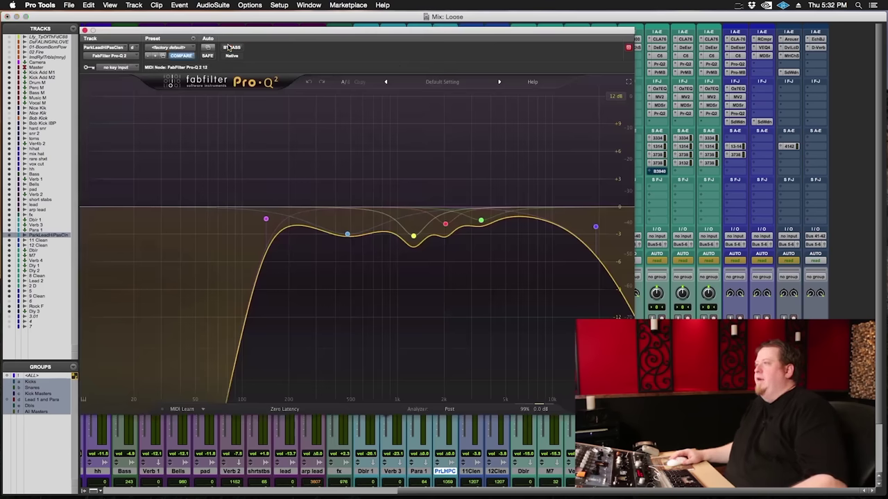
drag(288, 29, 274, 56)
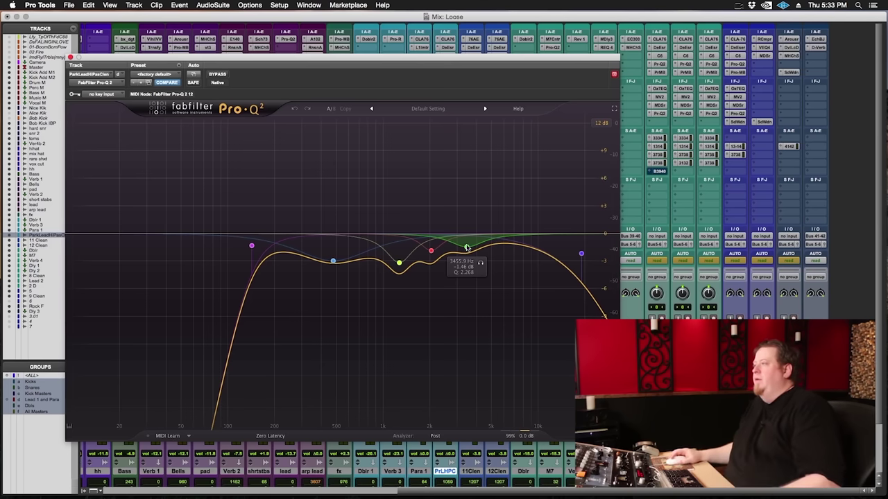
drag(347, 58, 351, 86)
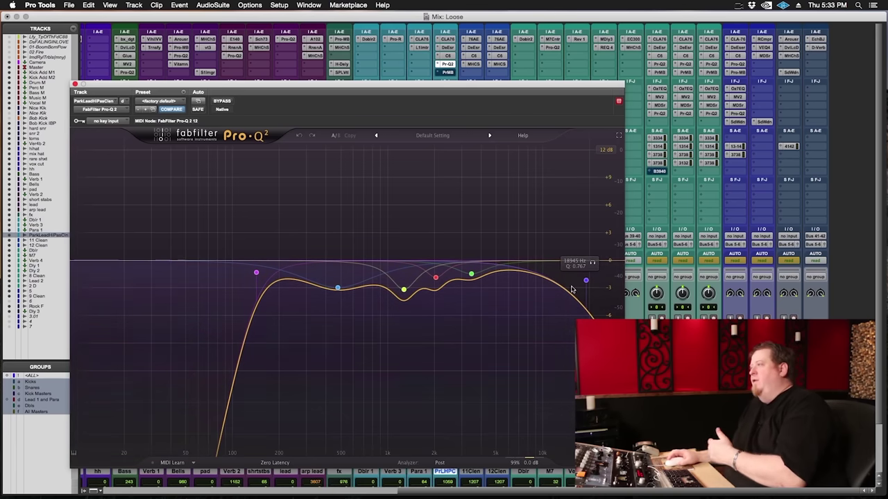
Open the FabFilter Pro-MB on the PrLHPC track and switch its bypass off.
click(448, 72)
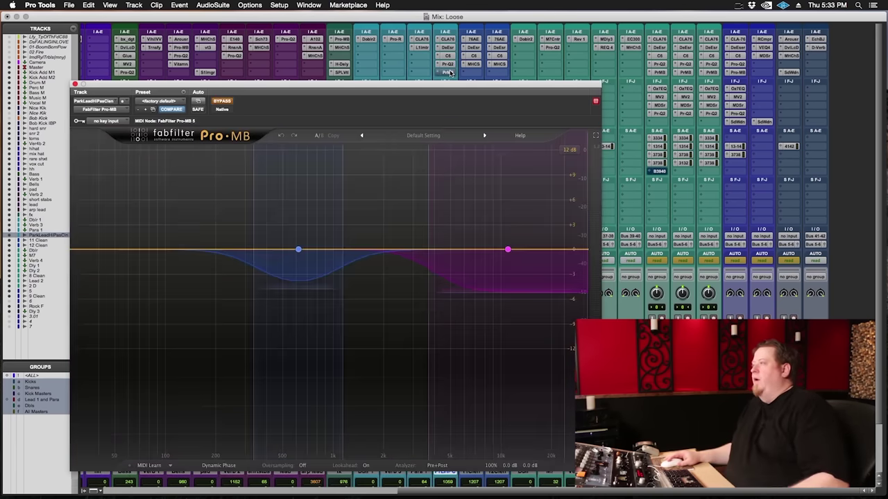
click(448, 72)
click(448, 72)
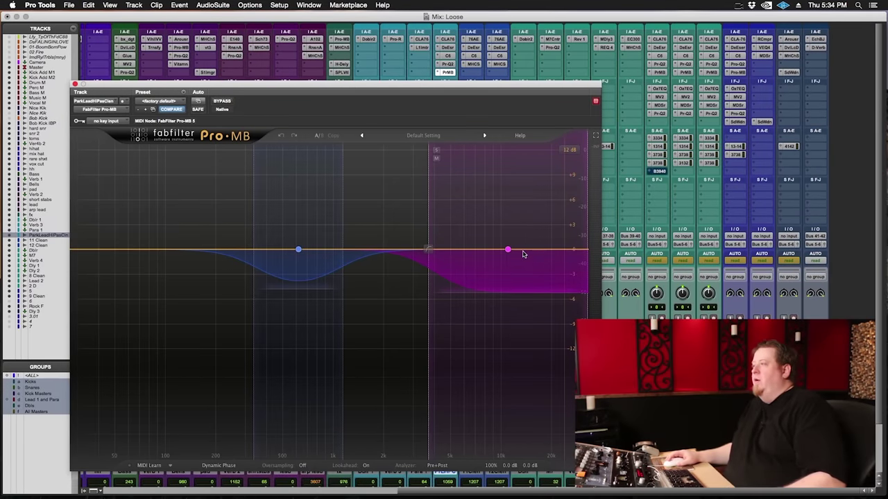
Play the vocal through the Pro-MB, inspect the settings of Band 2, and close the plug-in.
key(space)
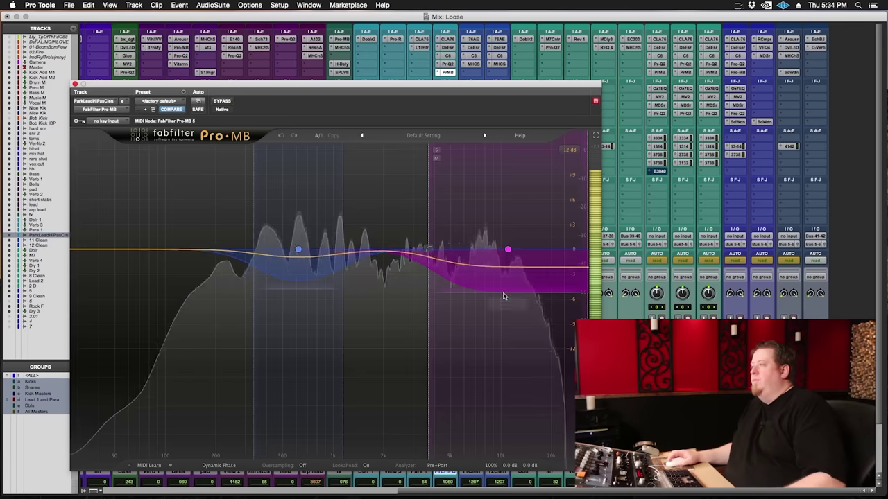
key(space)
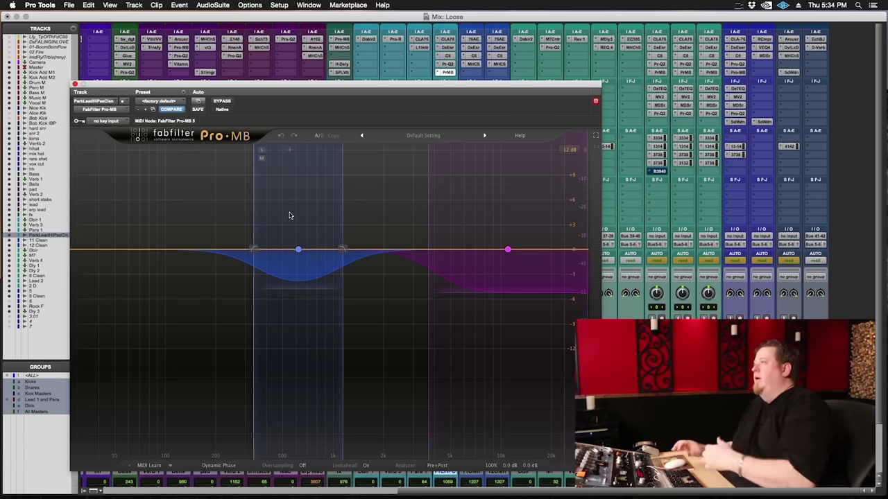
click(299, 250)
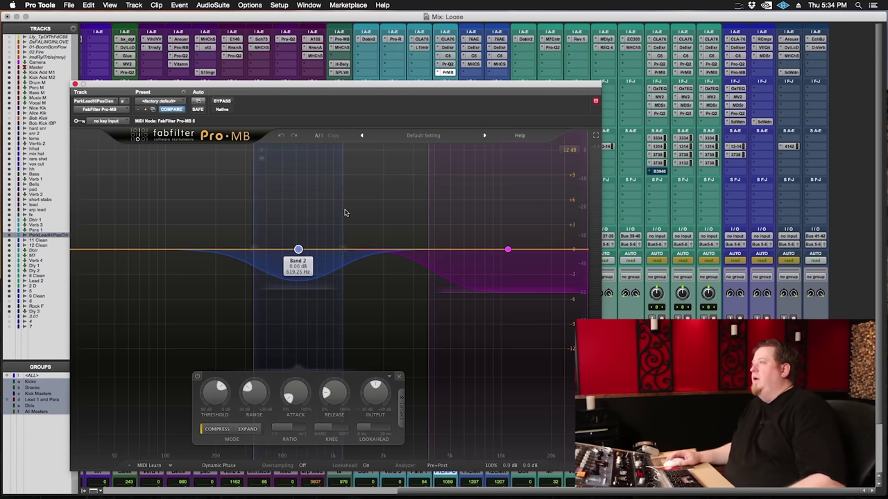
click(448, 73)
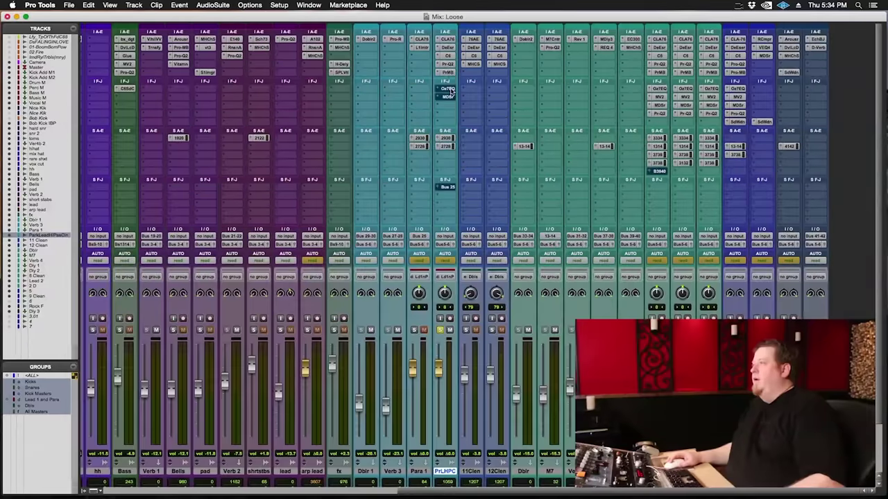
Open the Ozone 7 Equalizer on the PrLHPC track and compare it active and bypassed during playback, leaving it active.
click(450, 90)
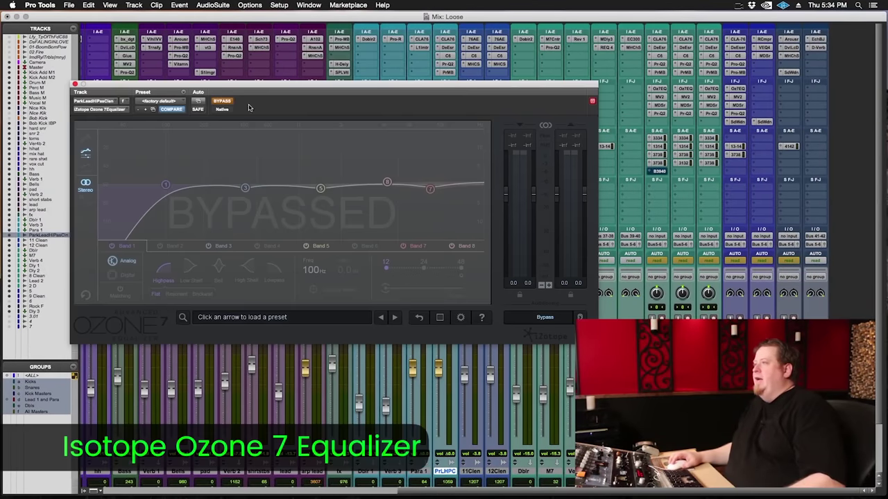
drag(230, 101, 334, 119)
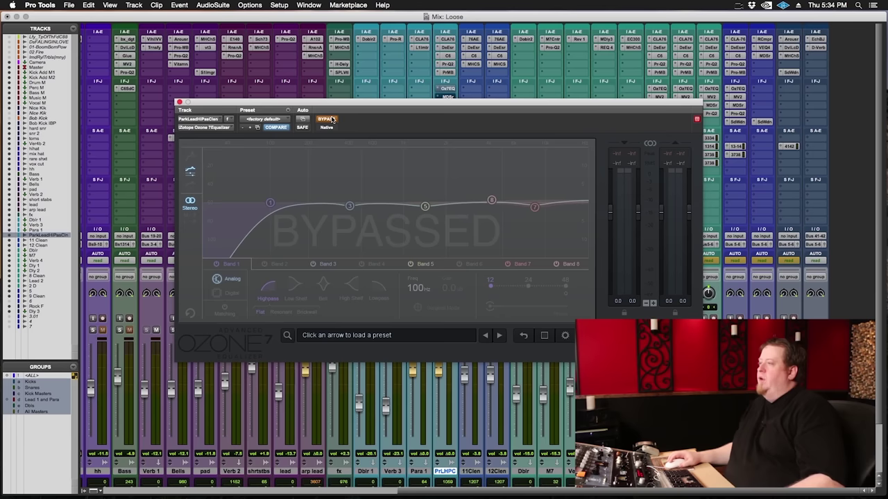
click(332, 120)
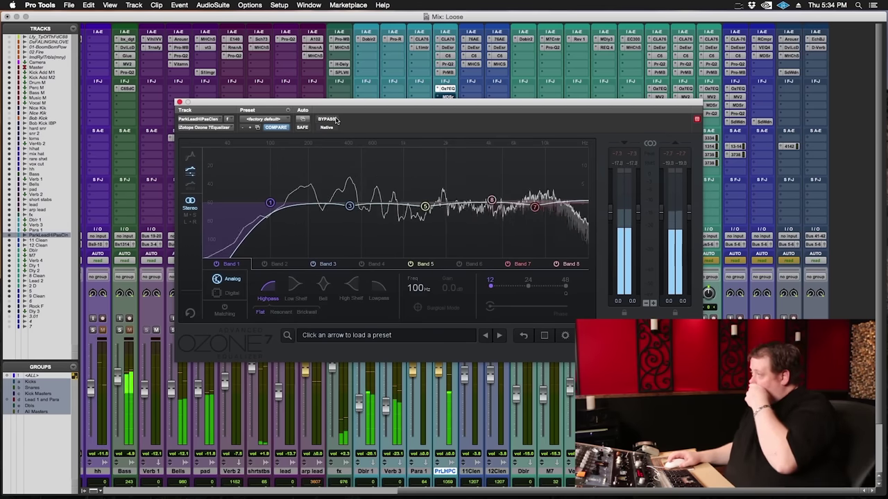
click(327, 120)
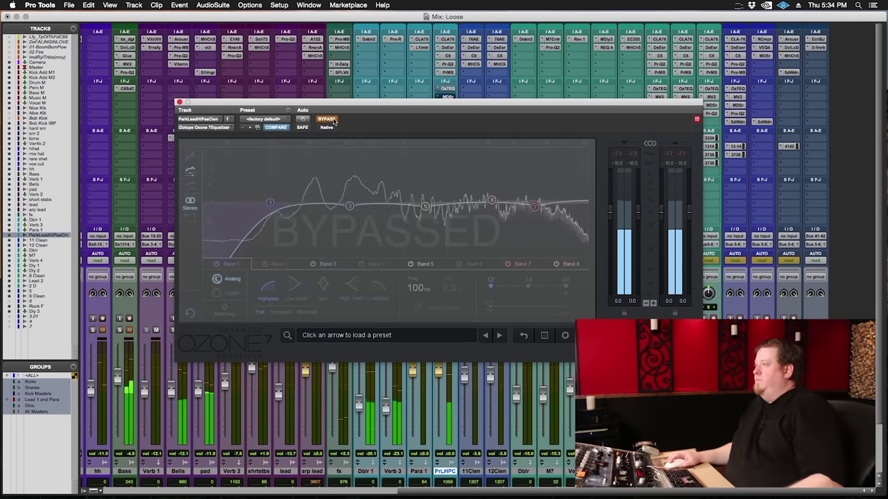
click(331, 121)
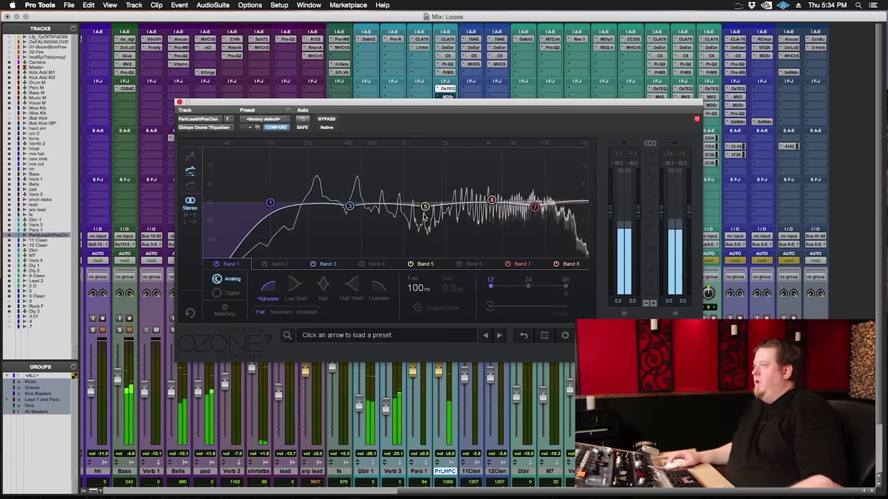
Inspect the frequency, gain and filter settings of Ozone 7 Equalizer bands 3, 5, 8 and 7.
click(348, 206)
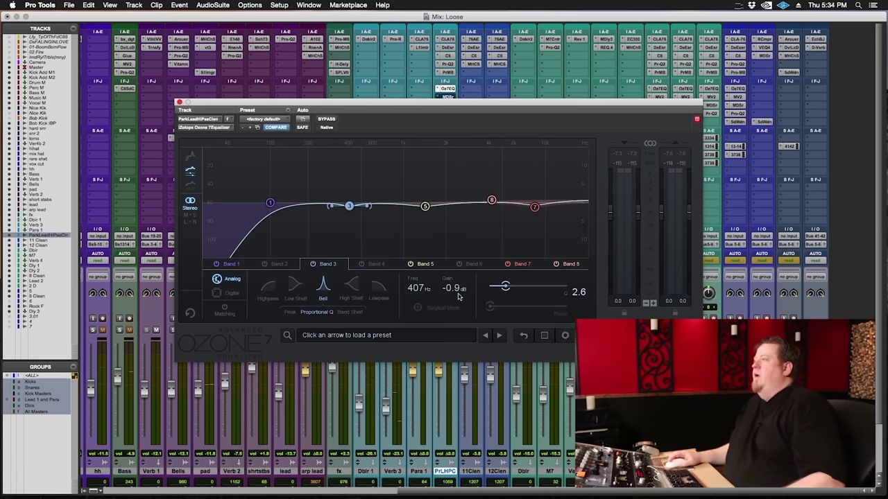
click(426, 207)
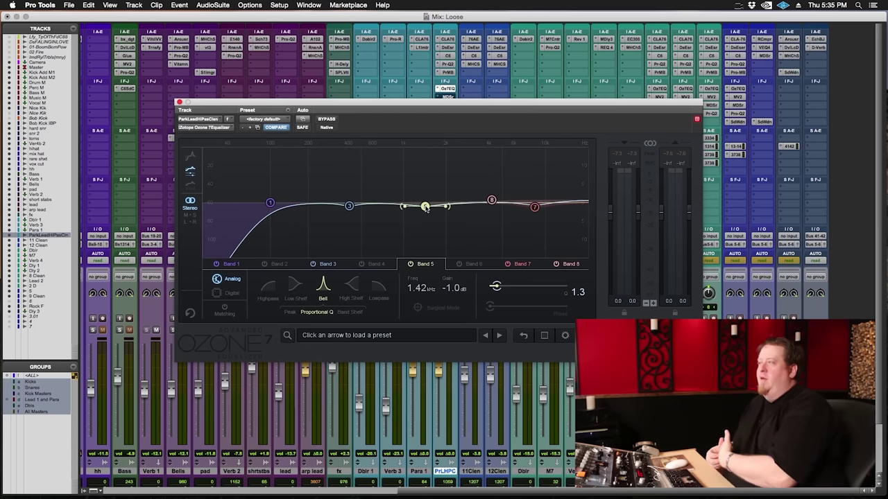
click(491, 201)
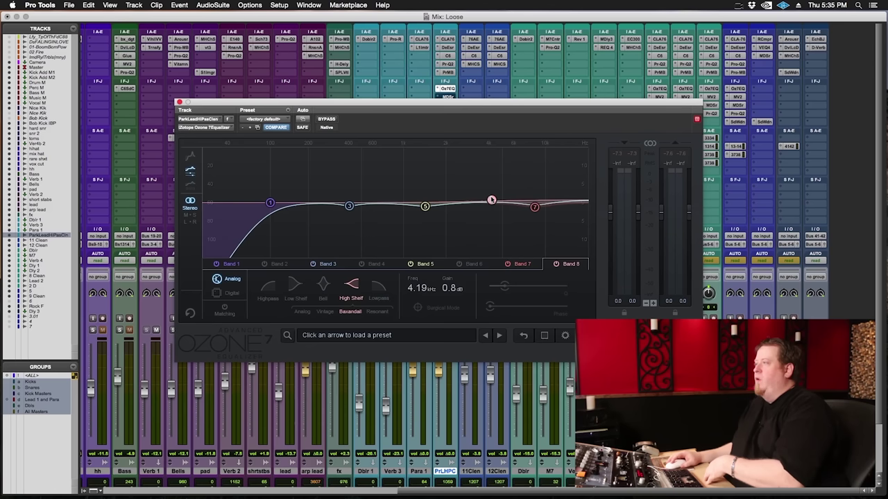
click(534, 208)
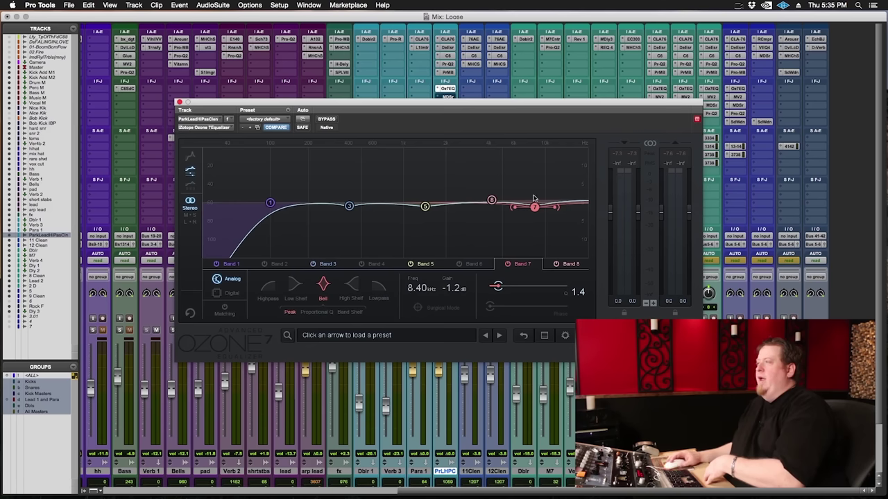
Close the Ozone 7 Equalizer, open the Massey DeEsser on the PrLHPC track, and switch its bypass off before closing it.
click(448, 88)
click(449, 97)
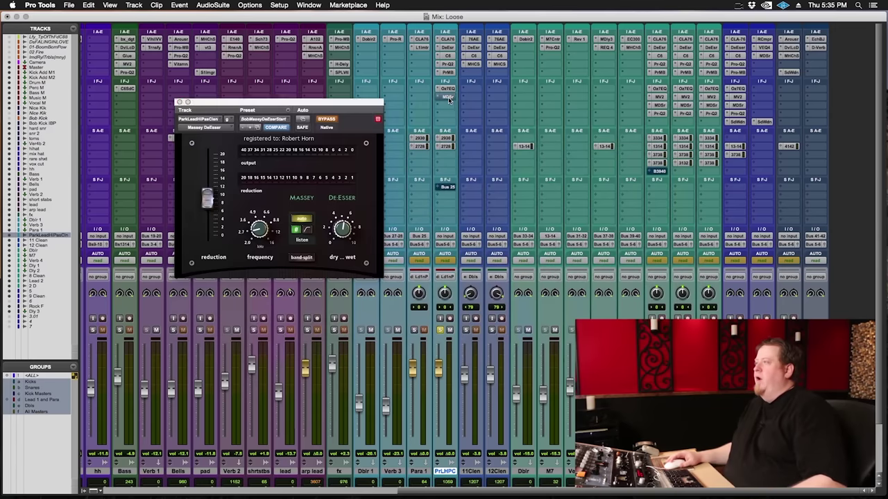
click(449, 98)
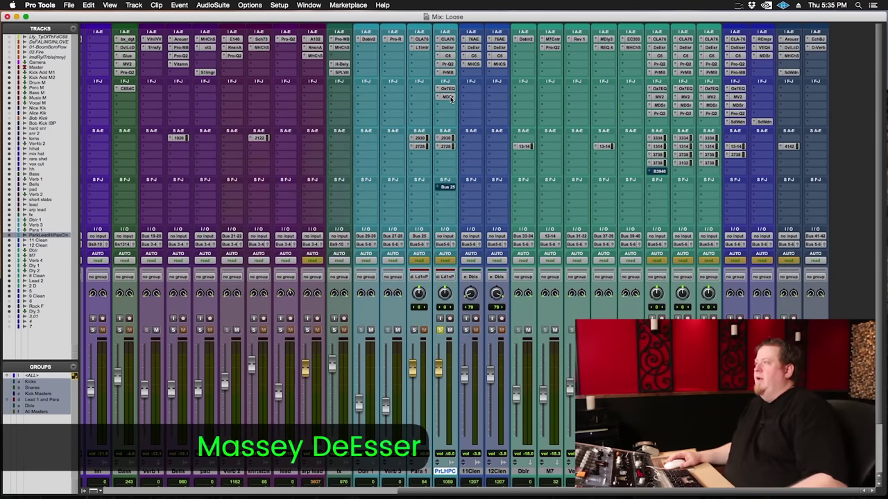
click(446, 98)
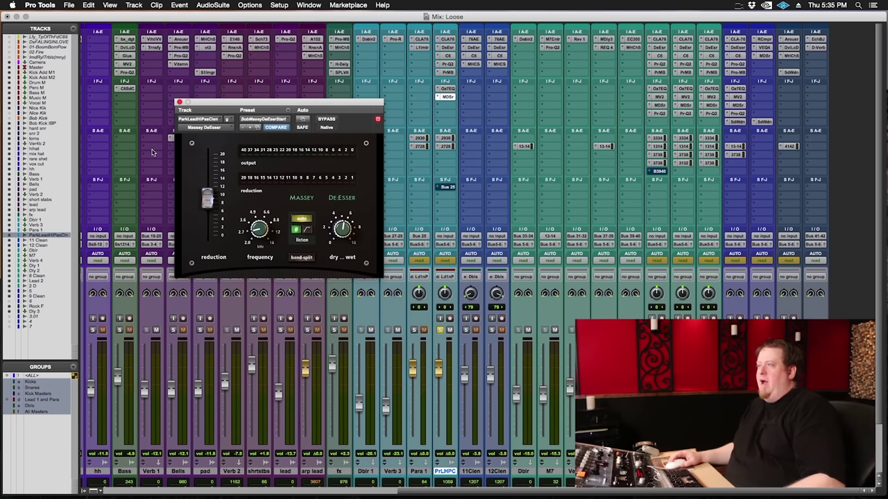
click(448, 98)
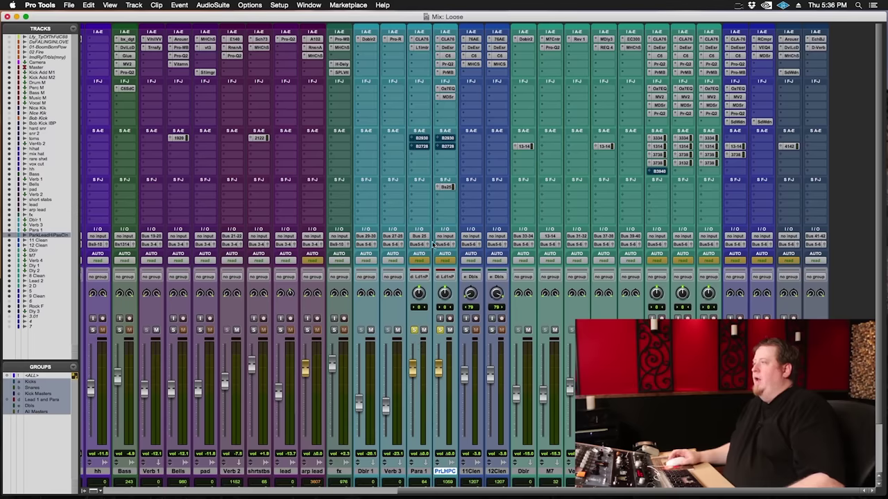
Inspect the CLA-76 and L1 Limiter on the Para 1 track, and play the vocal with that track's solo off and on.
click(420, 39)
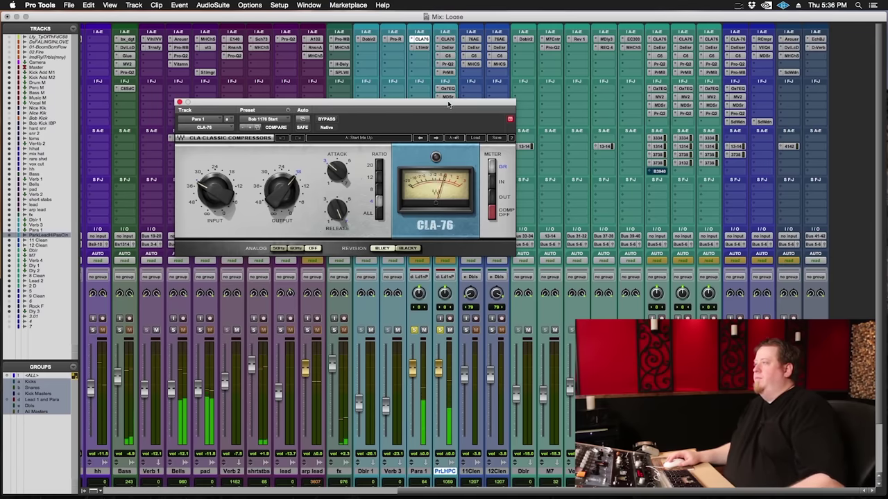
click(422, 47)
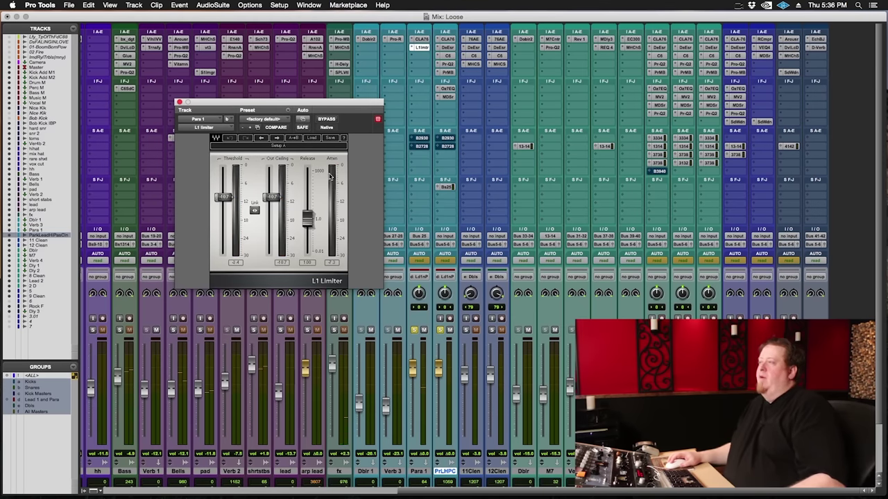
click(422, 47)
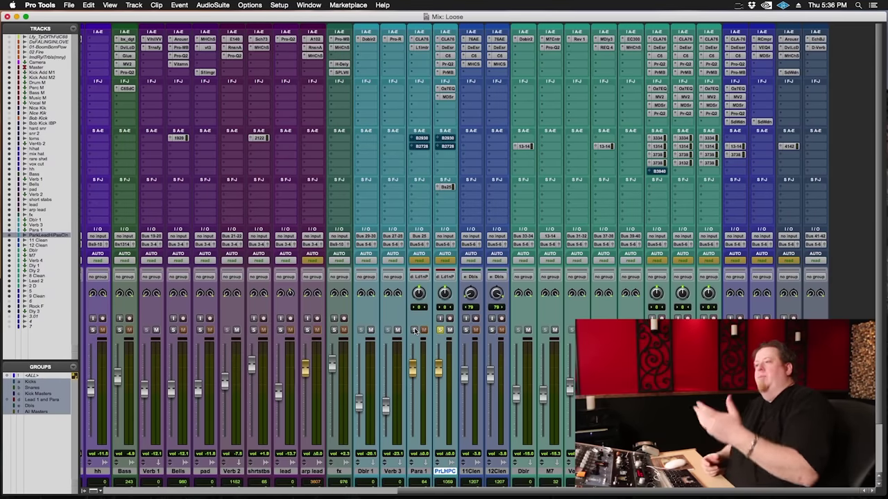
key(space)
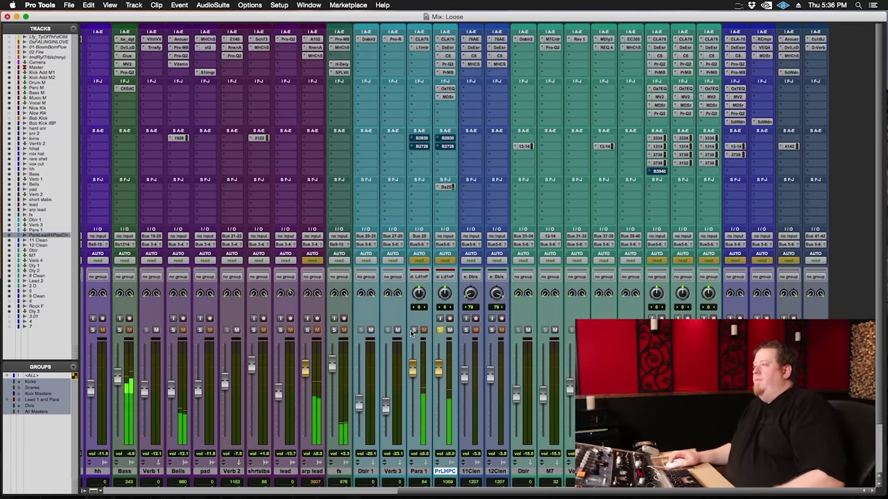
click(414, 330)
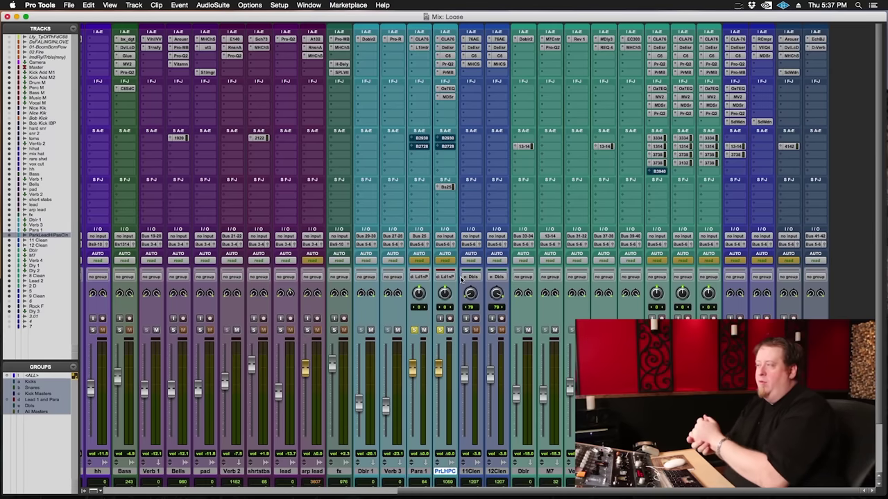
Review the CLA-76 and C6 inserts on the PrLHPC track, close them, and play the mix.
right_click(455, 52)
click(444, 39)
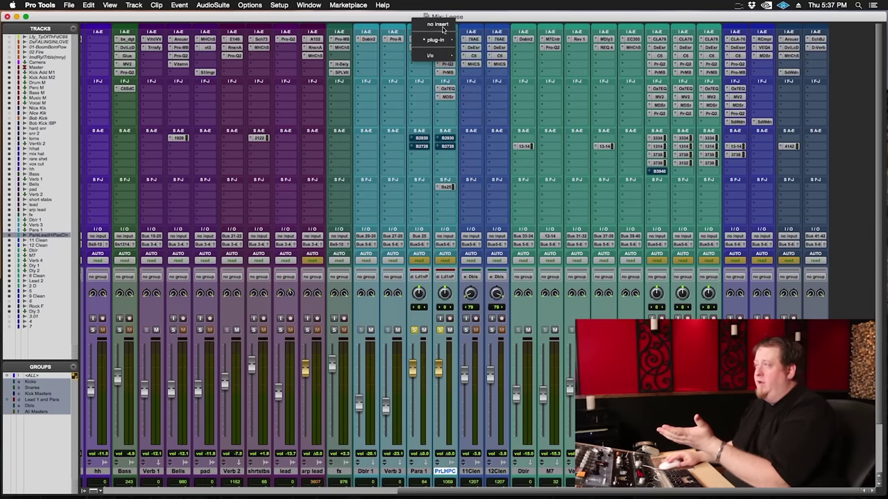
key(Escape)
click(444, 38)
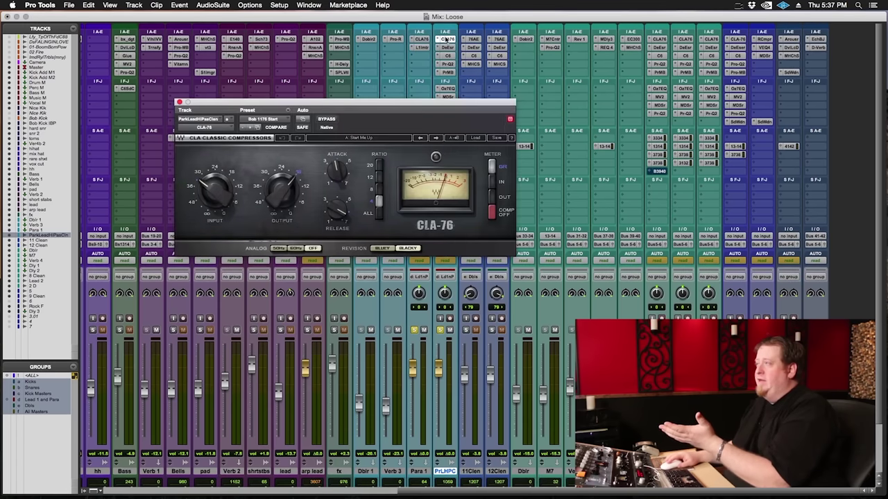
click(448, 56)
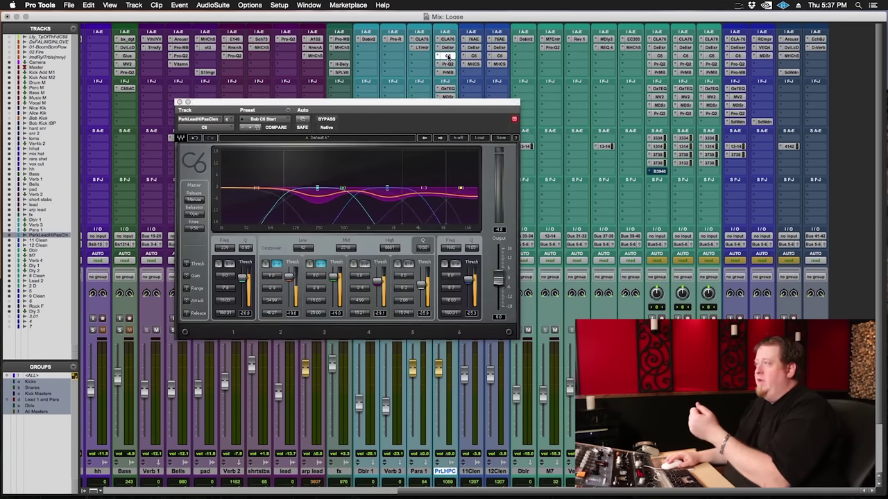
click(447, 55)
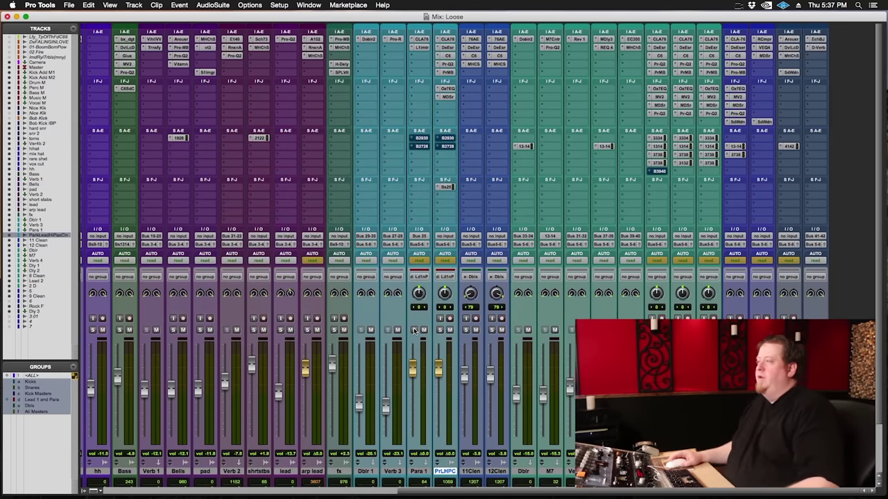
key(space)
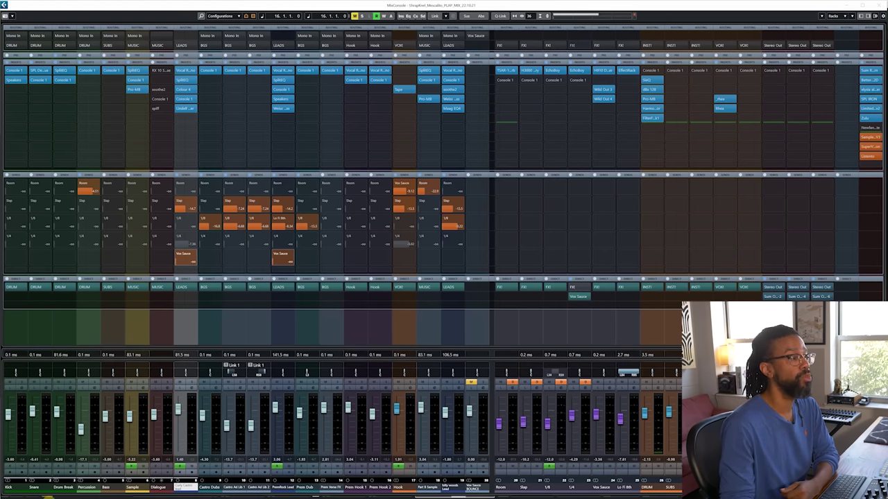
Switch to the Cubase mix and move the lead vocal's Vocal Rider window to a clear spot.
drag(438, 428, 443, 161)
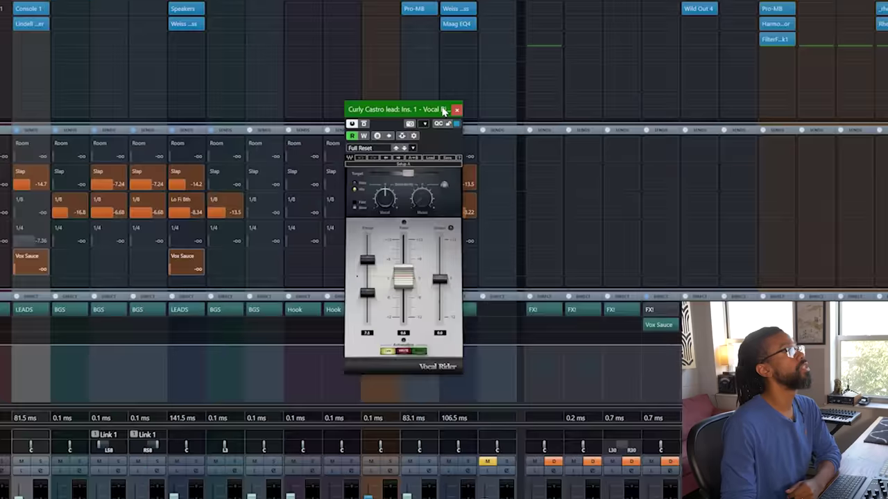
drag(444, 111, 575, 56)
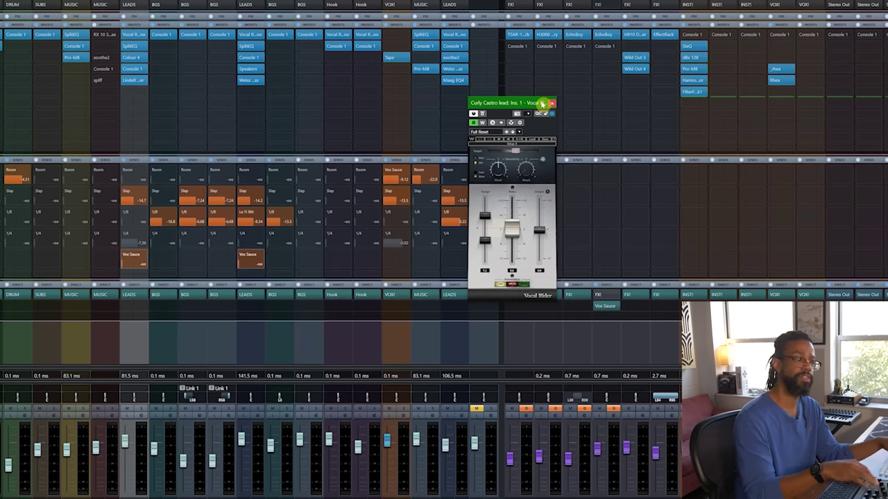
drag(542, 104, 502, 140)
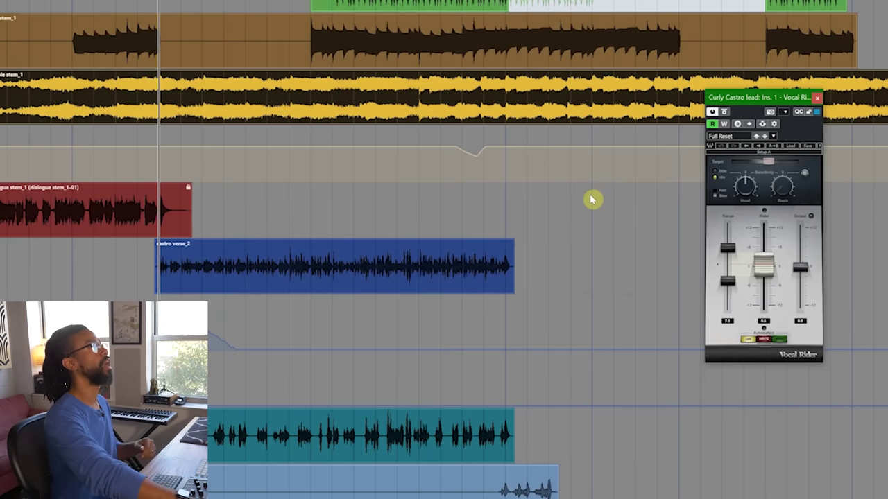
Play the castro verse_2 clip to audition the Vocal Rider, return the playhead to the verse start, and close the plug-in.
key(space)
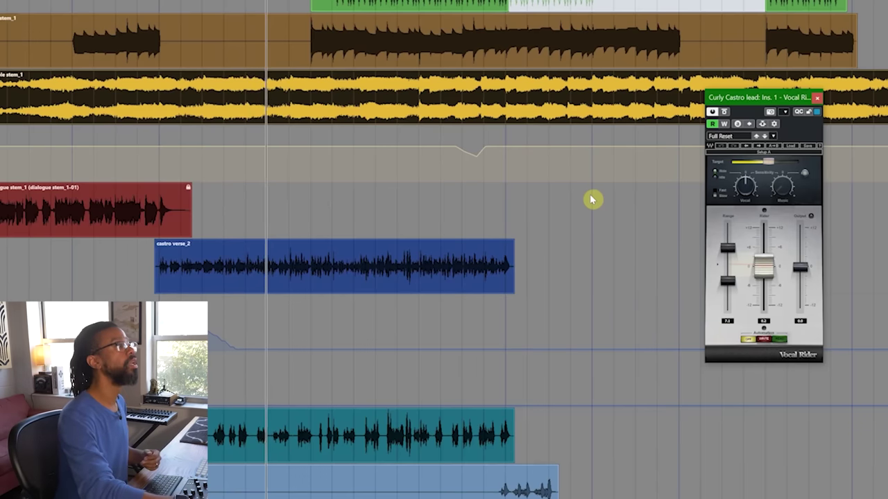
key(space)
click(590, 195)
click(726, 270)
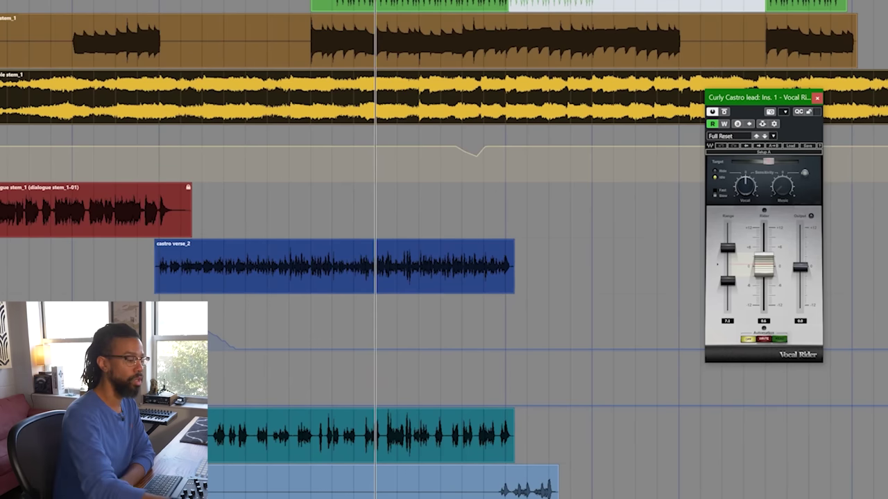
key(space)
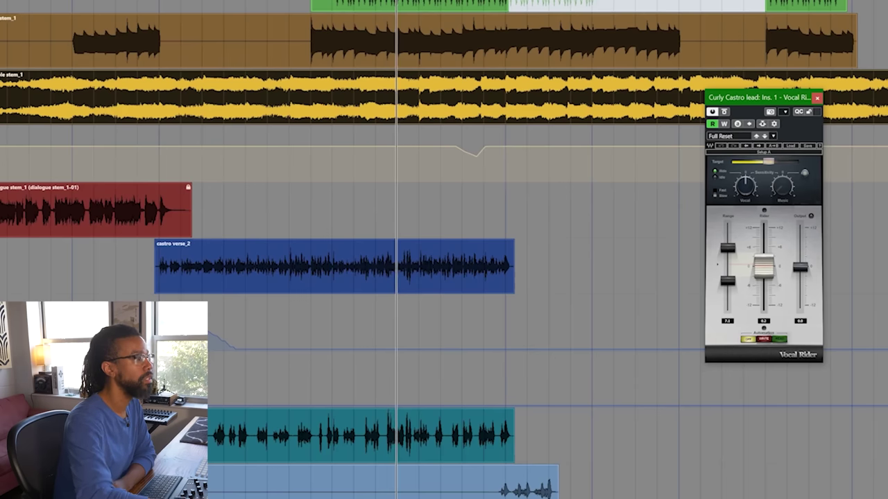
key(space)
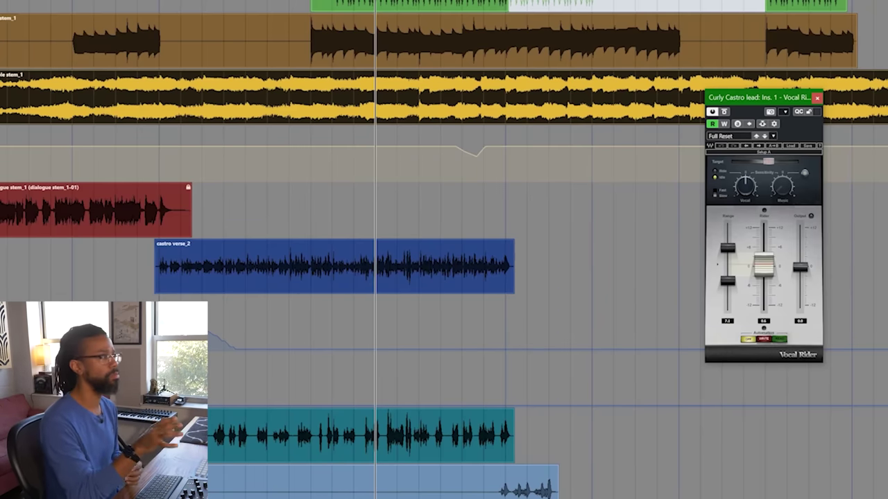
click(159, 4)
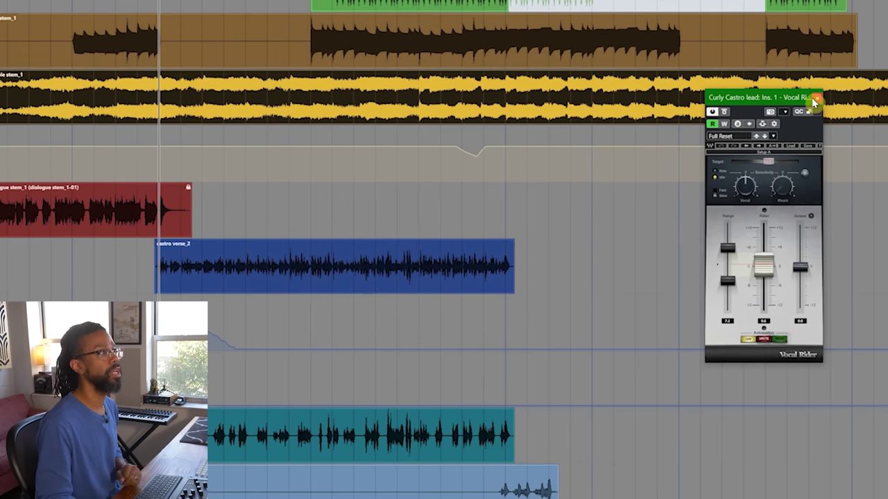
click(816, 99)
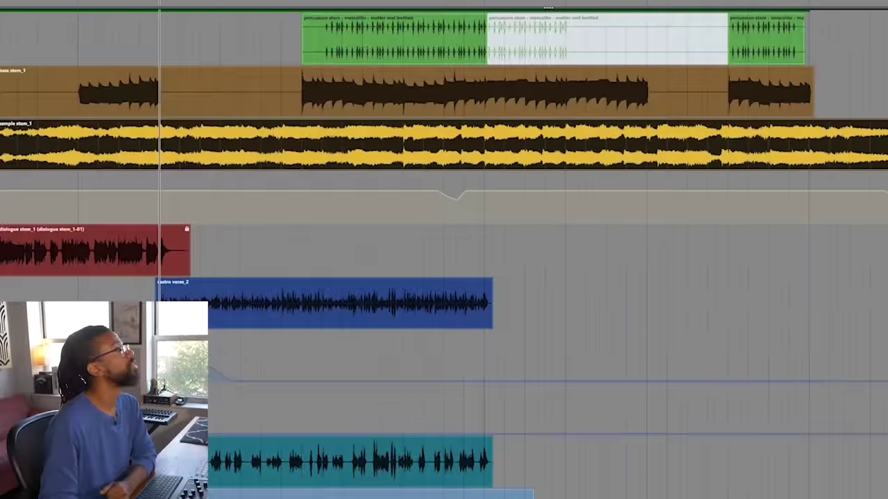
Play the verse from its start to audition the Colour 4 insert on the lead vocal track.
drag(48, 66, 341, 86)
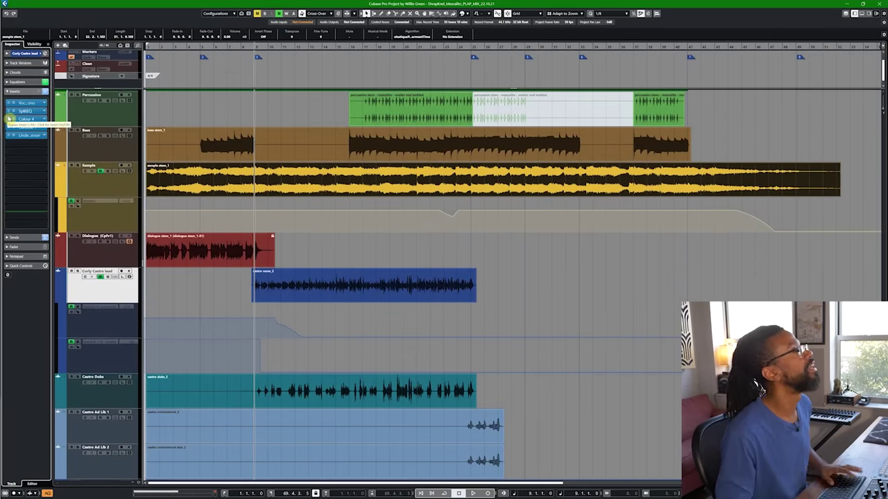
key(space)
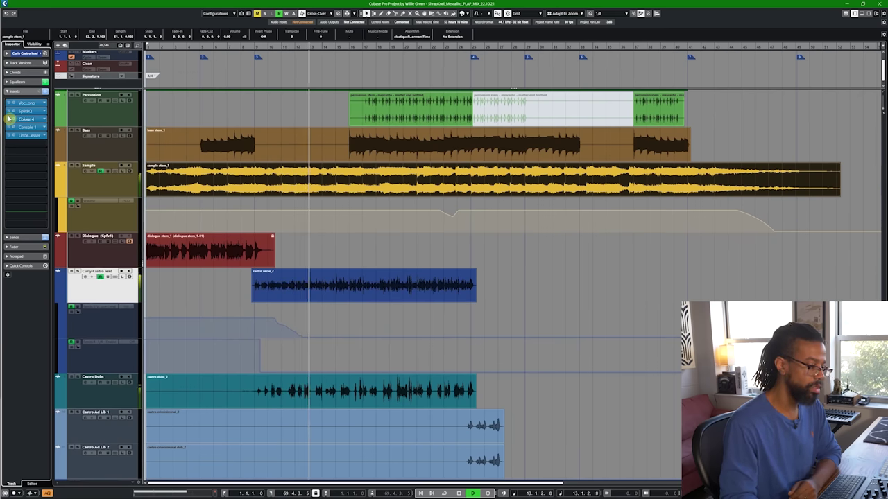
key(space)
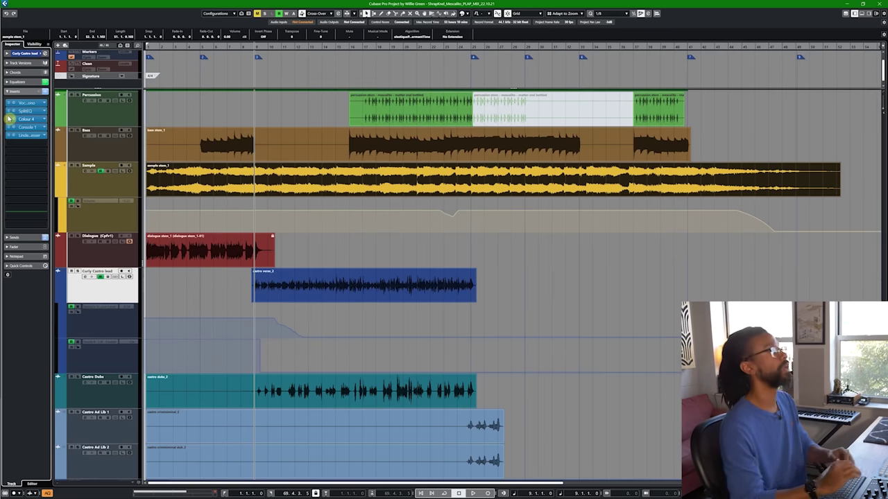
Open the Lindell 902 De-esser on the lead vocal track, play the verse through it, and close the plug-in.
click(27, 127)
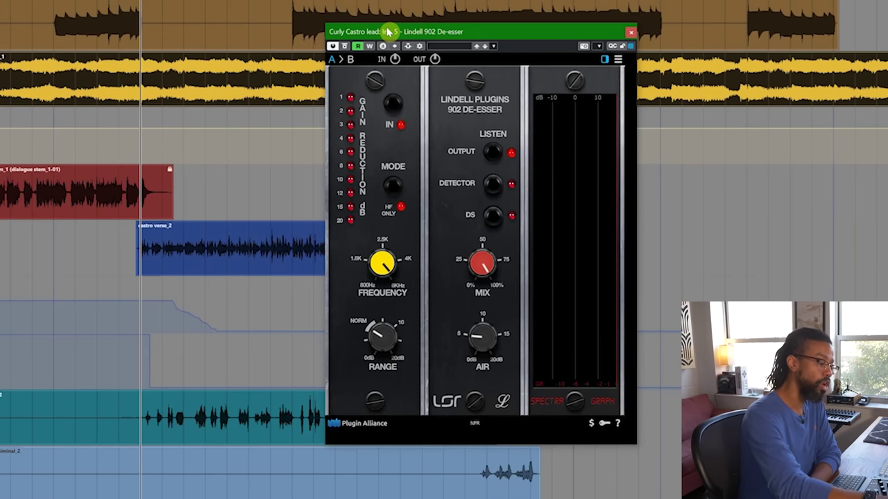
key(space)
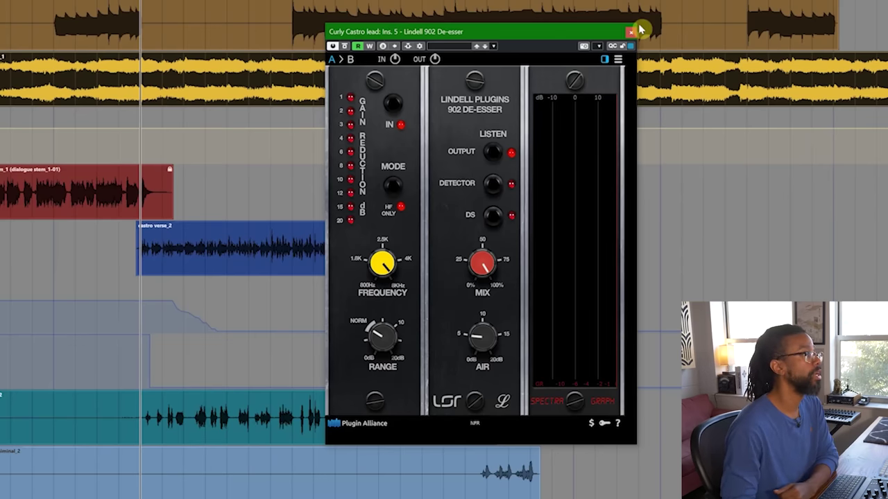
click(633, 32)
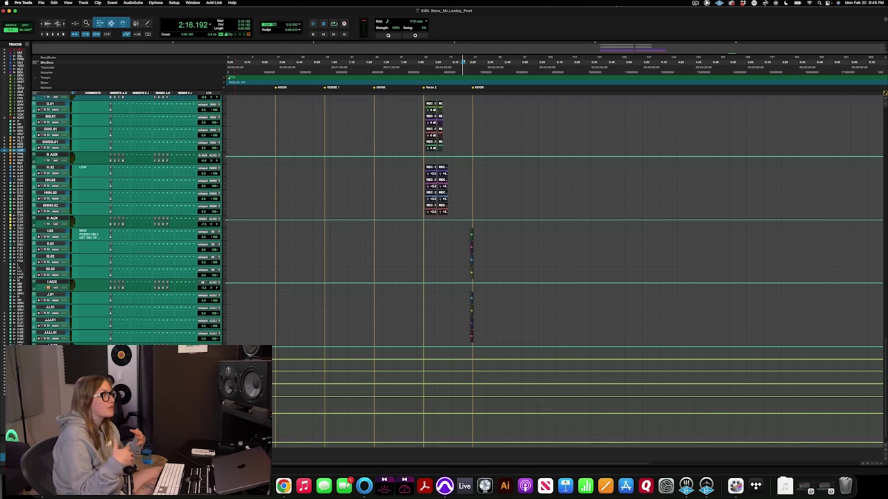
Switch to the Pro Tools session, play from 0:26.282 just before the first HOOK marker, and show the PuigChild 670 on the ALL VOX track.
click(271, 234)
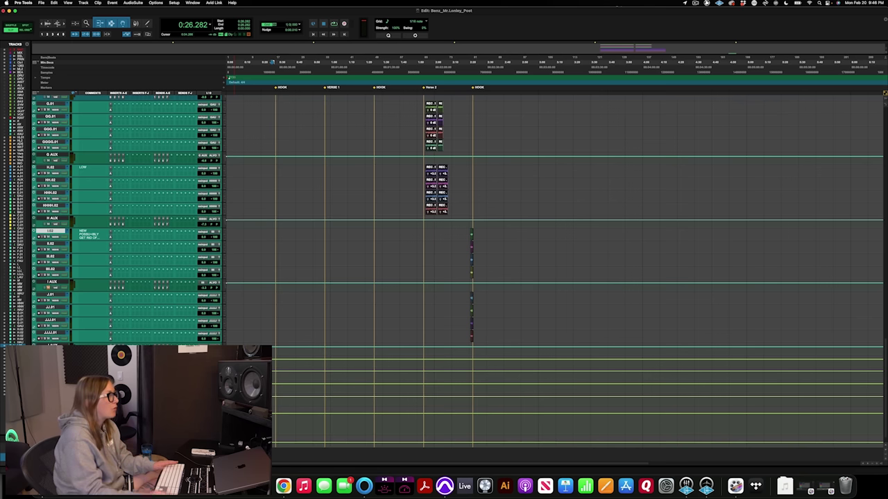
key(space)
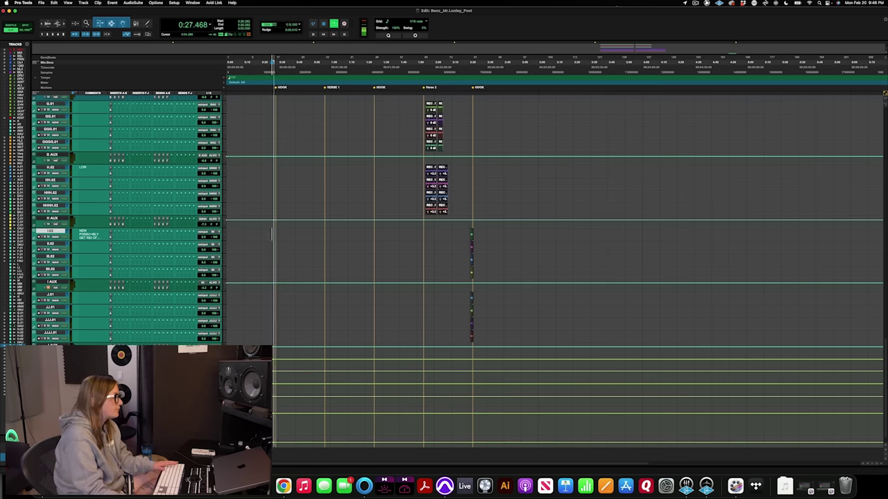
key(ctrl+alt+super+w)
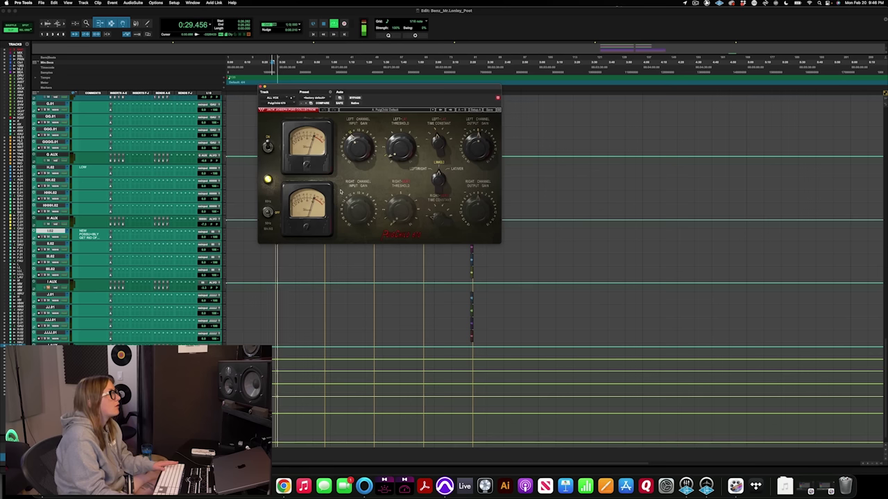
mouse_move(397, 154)
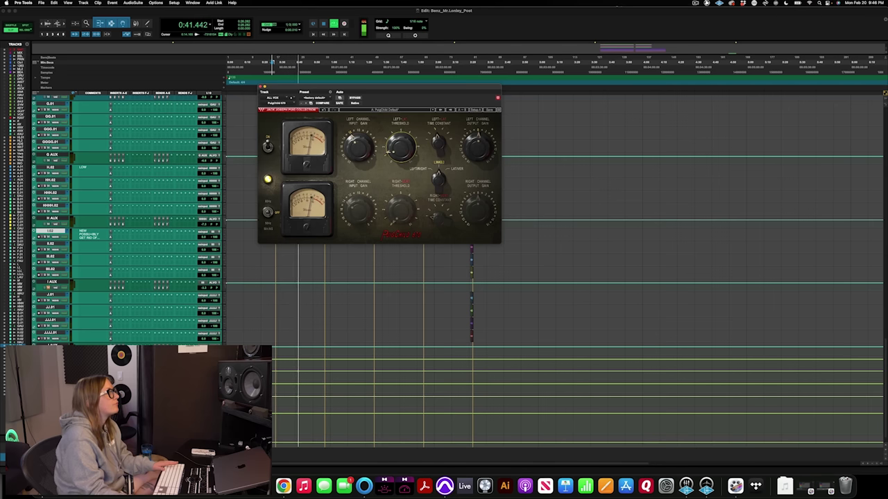
Lower the bottom of the detection frequency range to about 4.979 kHz in the ALL VOX track's FabFilter Pro-DS.
click(301, 220)
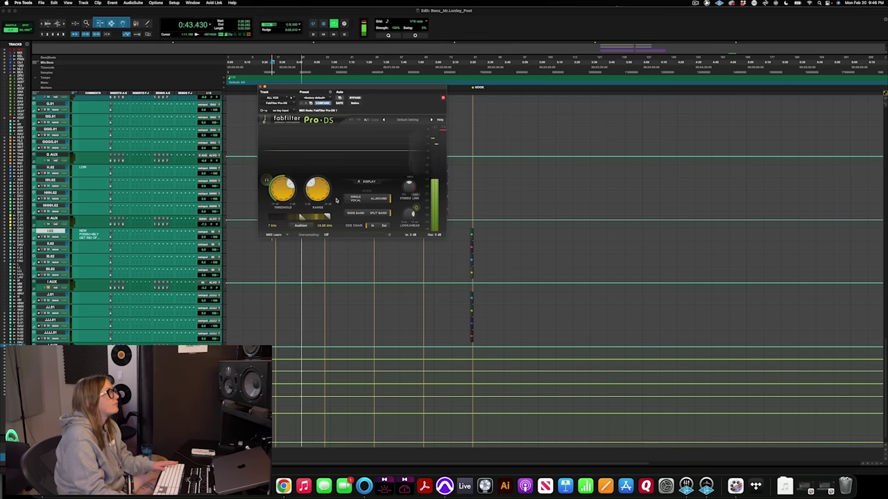
drag(301, 221, 288, 219)
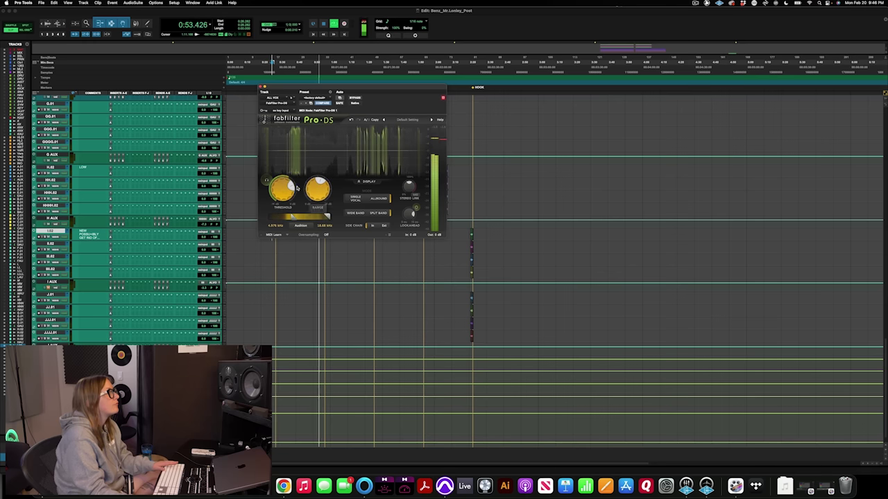
Play the section to review the Pro-DS threshold and range settings on the ALL VOX track, and stop playback.
mouse_move(292, 192)
mouse_move(322, 183)
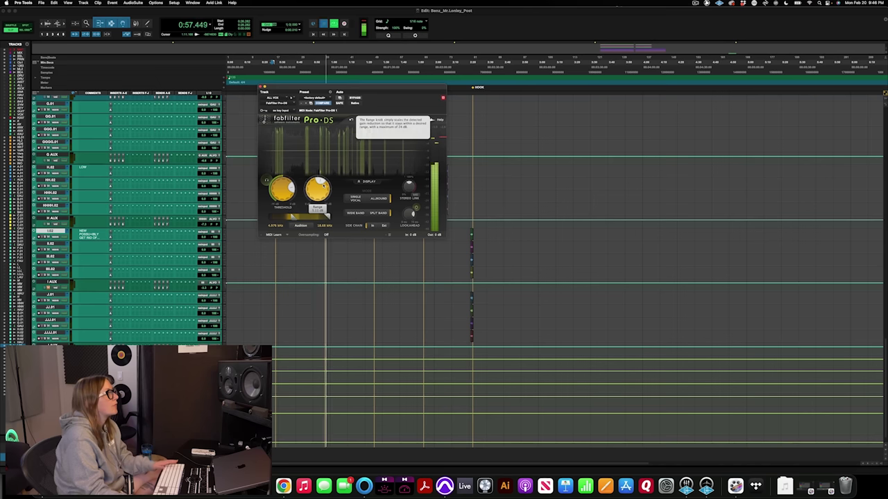
key(space)
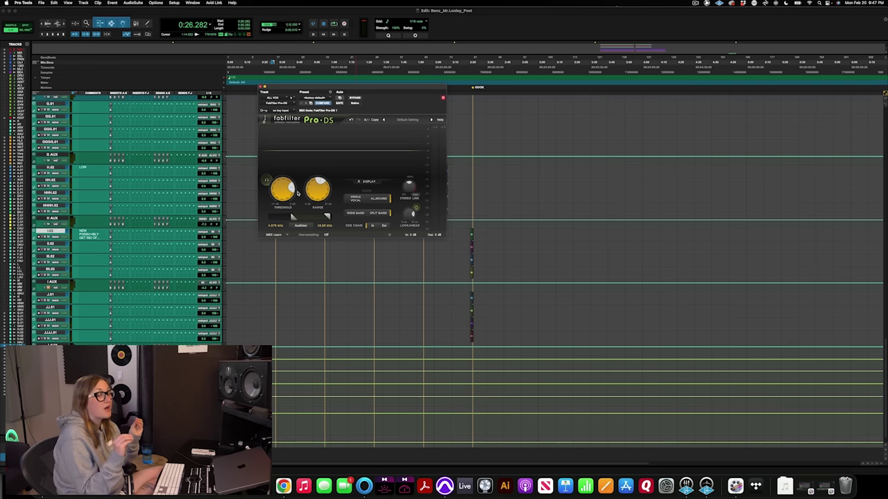
During playback, set the Pro-DS detection range's lower limit to about 3.6 kHz and its upper limit to Off.
key(space)
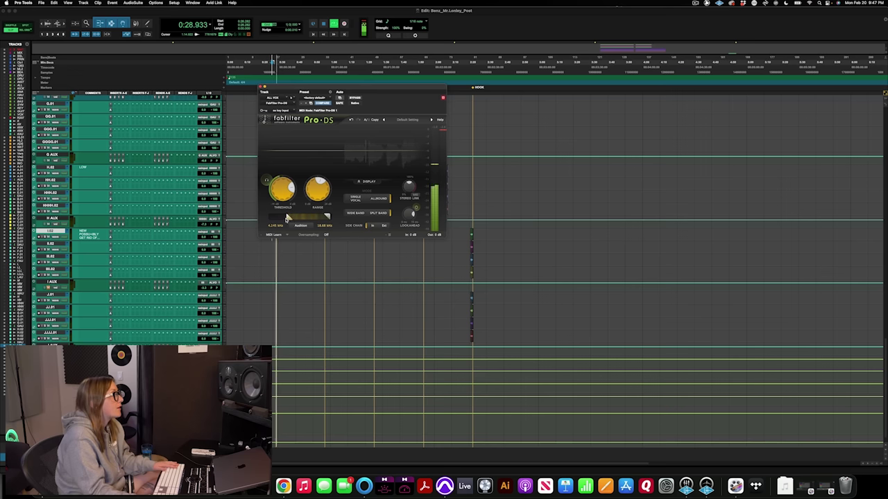
drag(294, 219, 322, 217)
drag(277, 219, 314, 217)
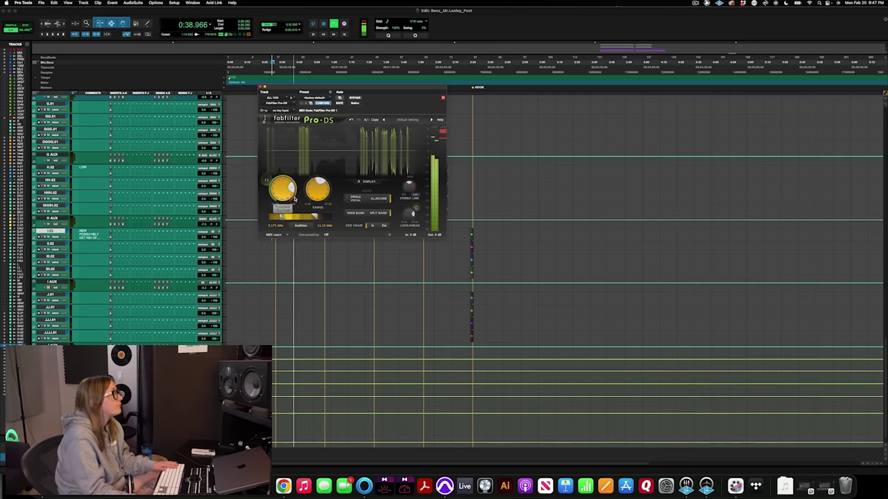
drag(281, 217, 283, 218)
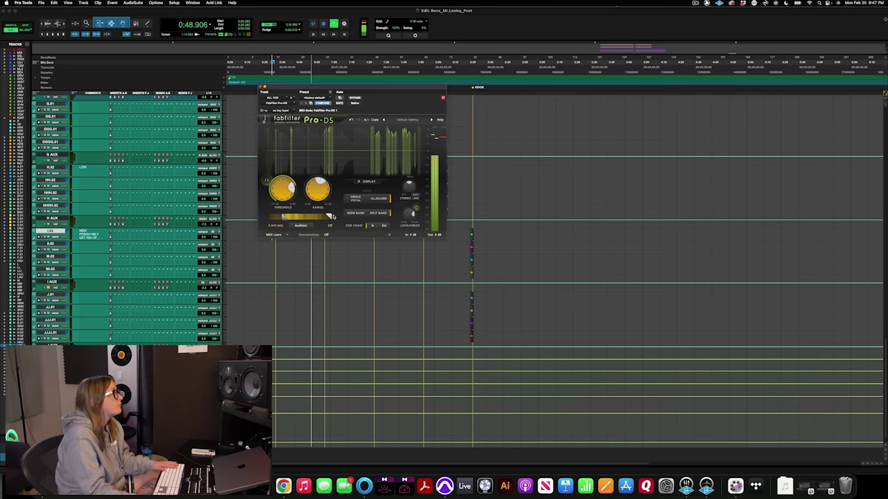
drag(281, 217, 286, 217)
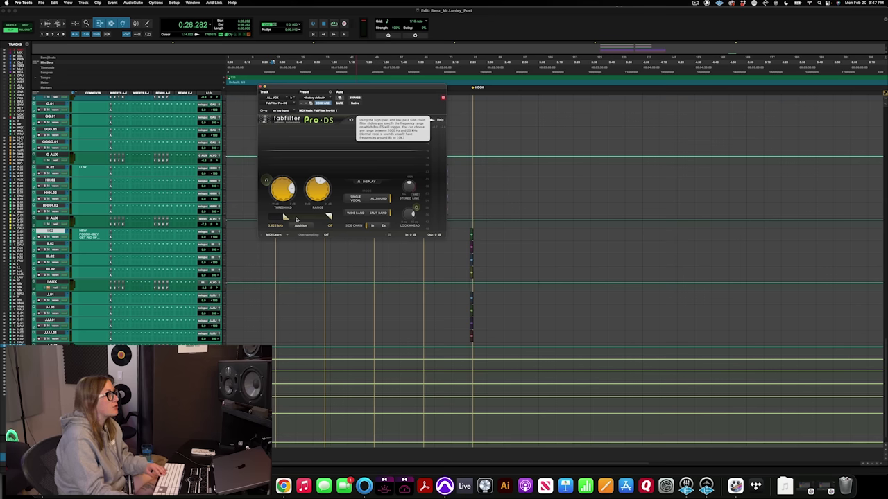
Play from 0:26.282 through the Pro-DS with the widened detection range, checking its threshold and range.
key(space)
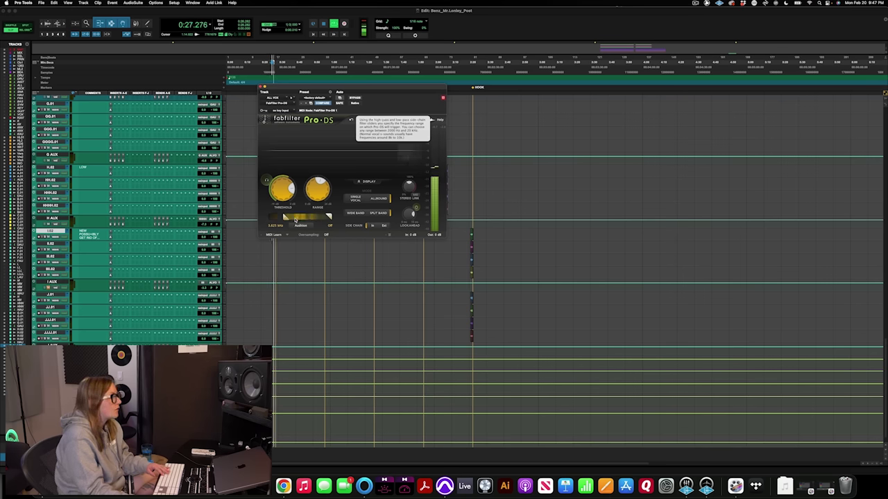
mouse_move(292, 188)
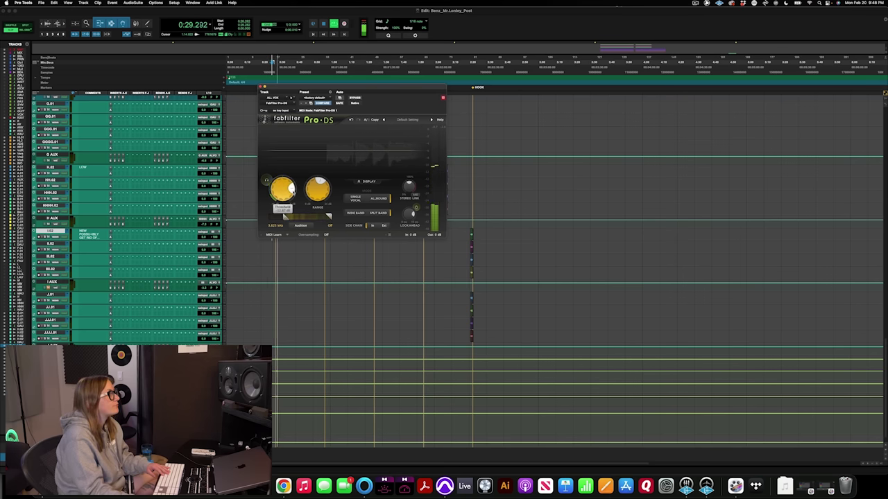
mouse_move(320, 184)
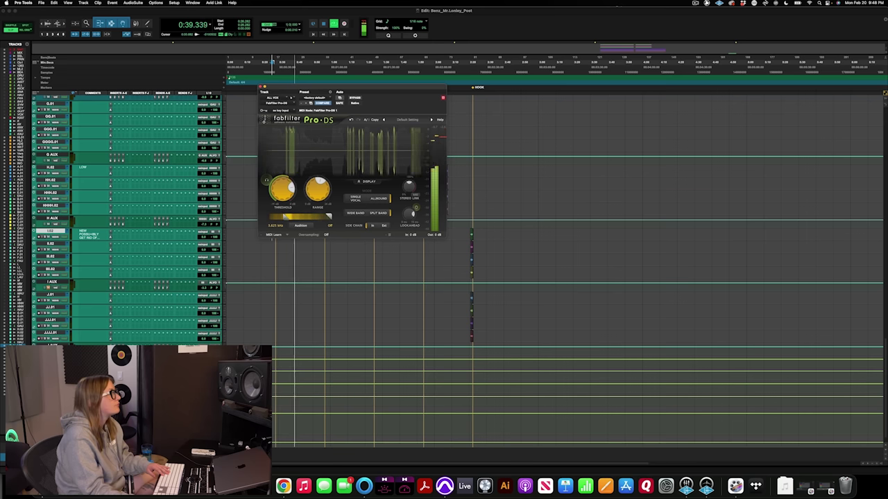
Show the Solid State Logic G-EQ on the ALL VOX track and compare the vocals with it bypassed and active.
click(312, 258)
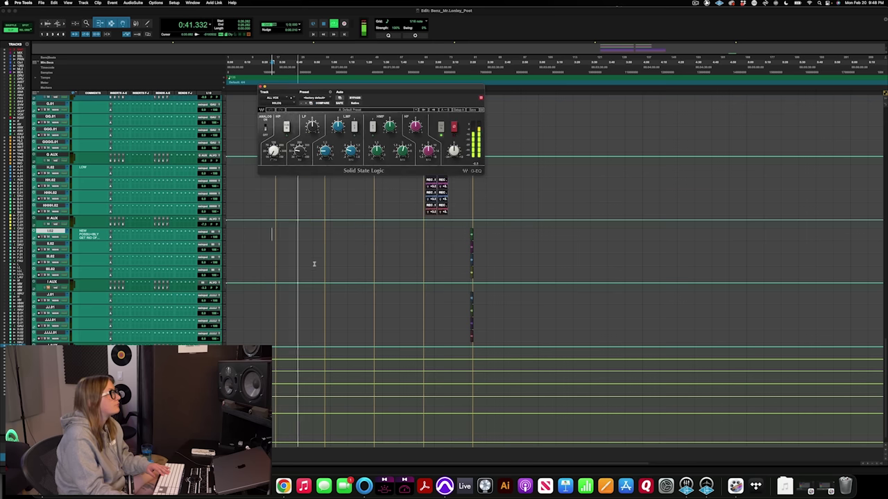
drag(381, 133, 372, 129)
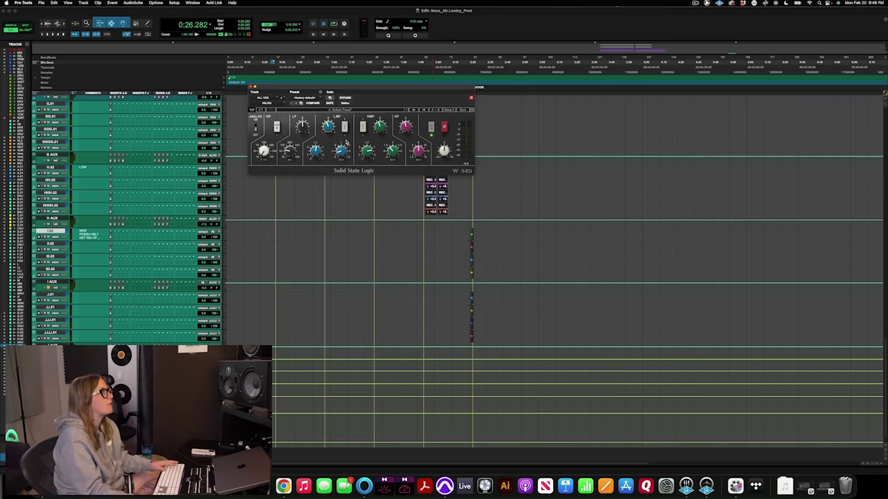
key(space)
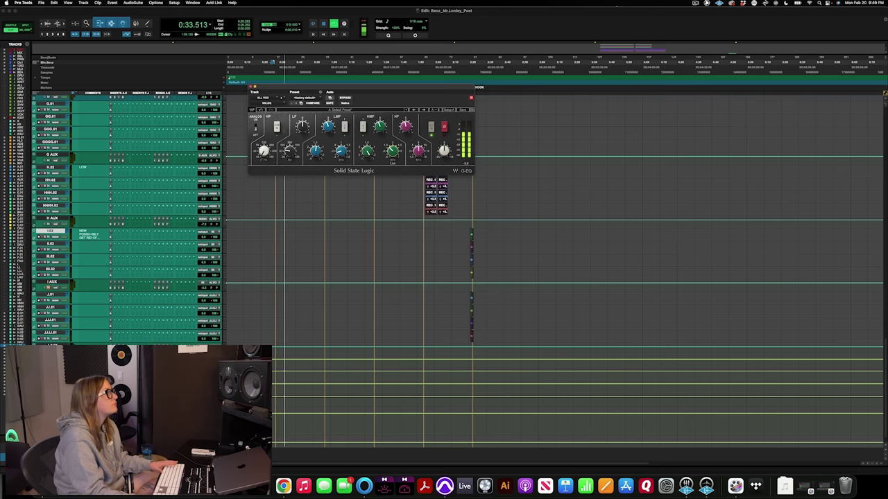
click(345, 98)
click(345, 98)
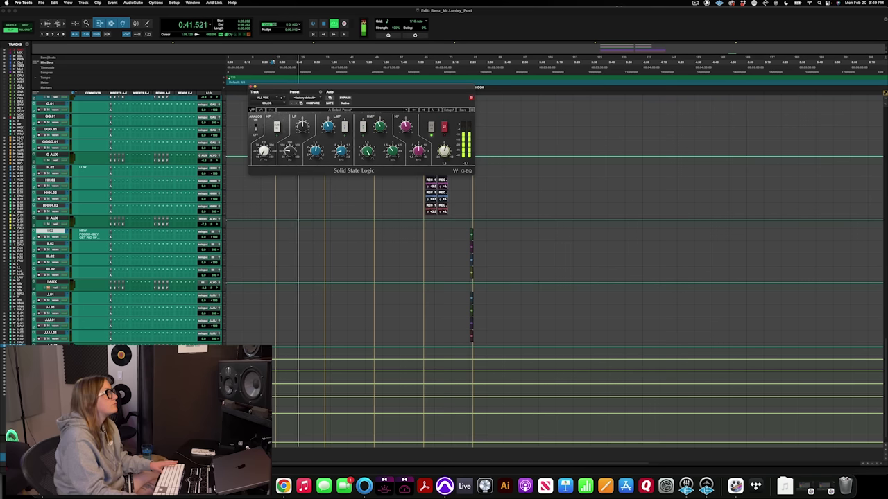
click(345, 98)
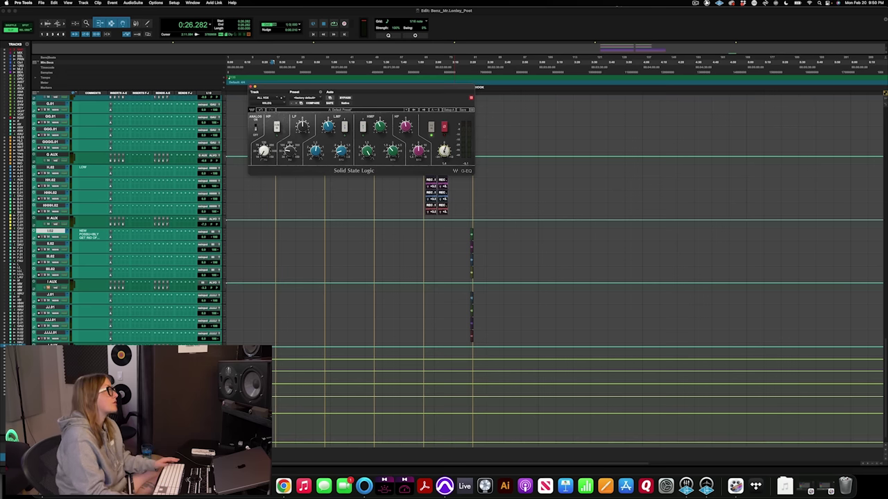
key(space)
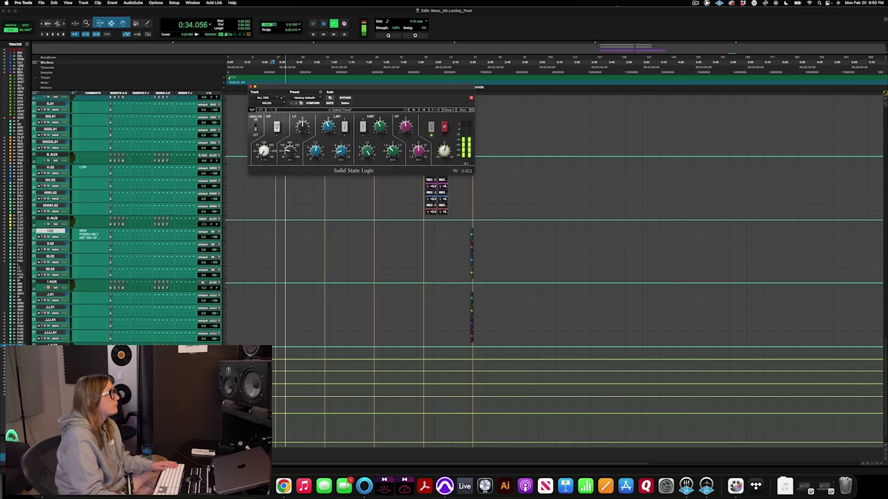
key(space)
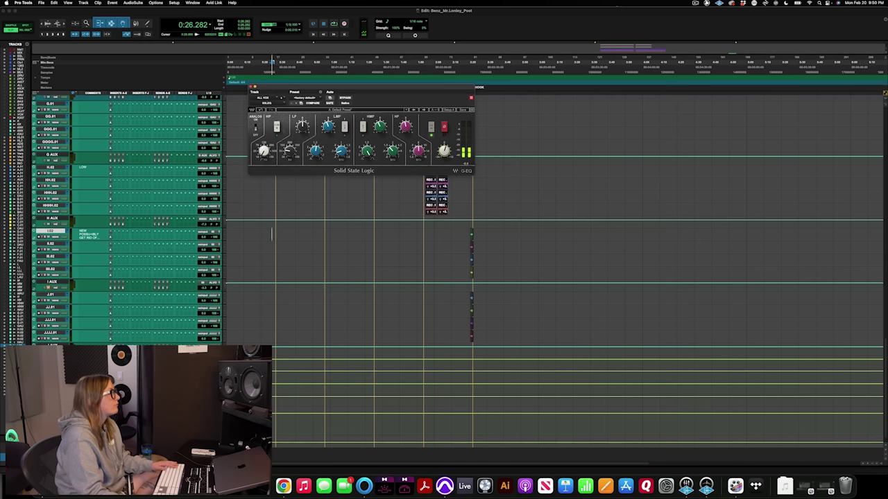
Show soothe2 on the ALL VOX track and audition it from 0:26.282 and from 1:04.170.
key(space)
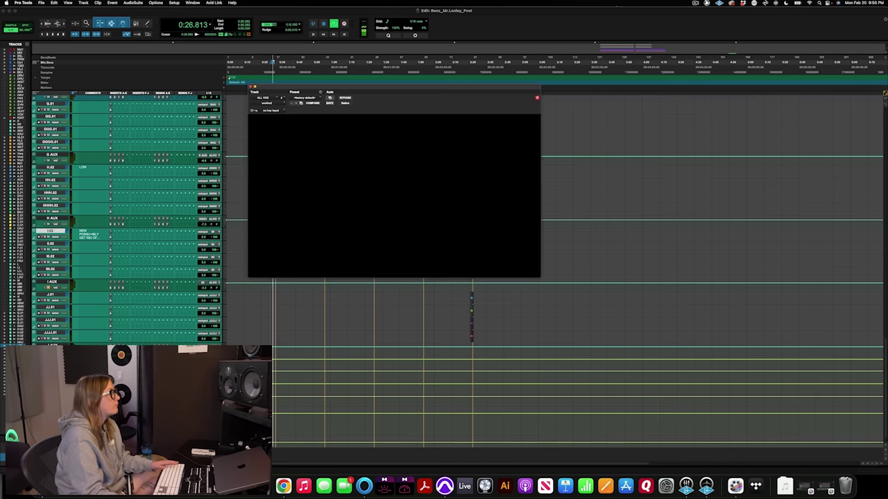
key(space)
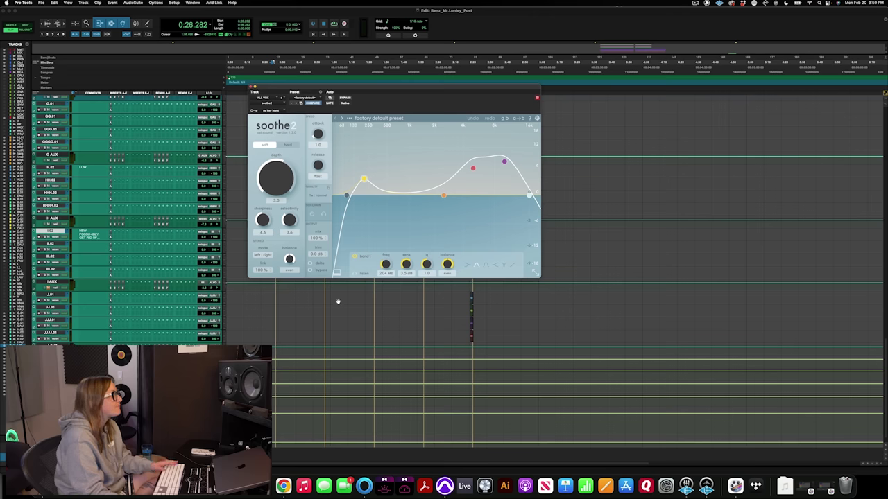
click(339, 298)
key(space)
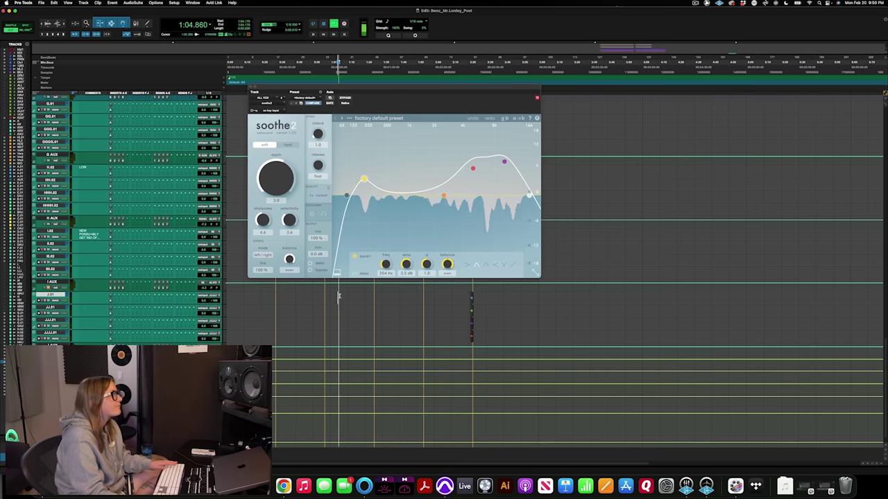
Set soothe2's depth to about 0 and band 1 to about 225 Hz and 7.3 dB, and raise the red upper-mid band.
drag(281, 176, 282, 184)
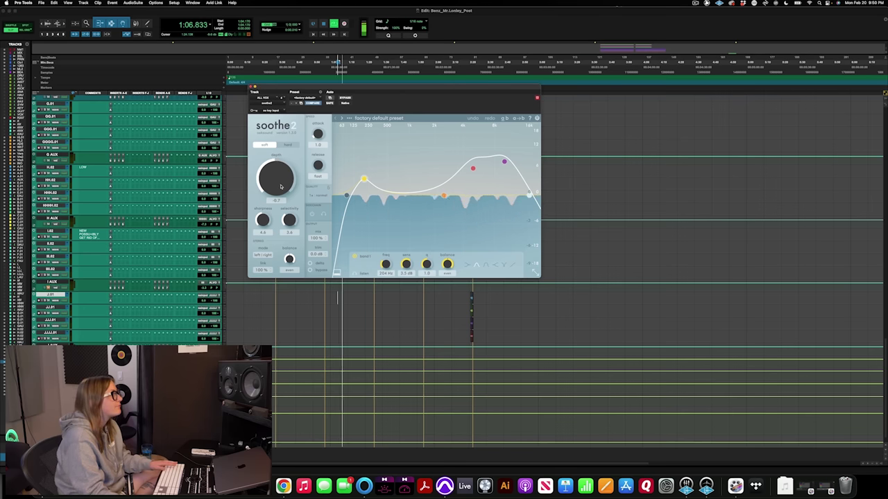
drag(364, 180, 361, 161)
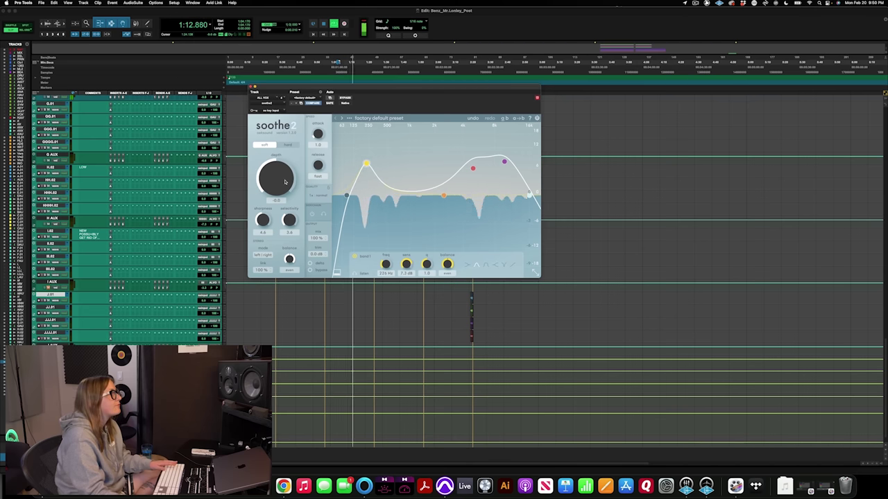
drag(472, 168, 460, 161)
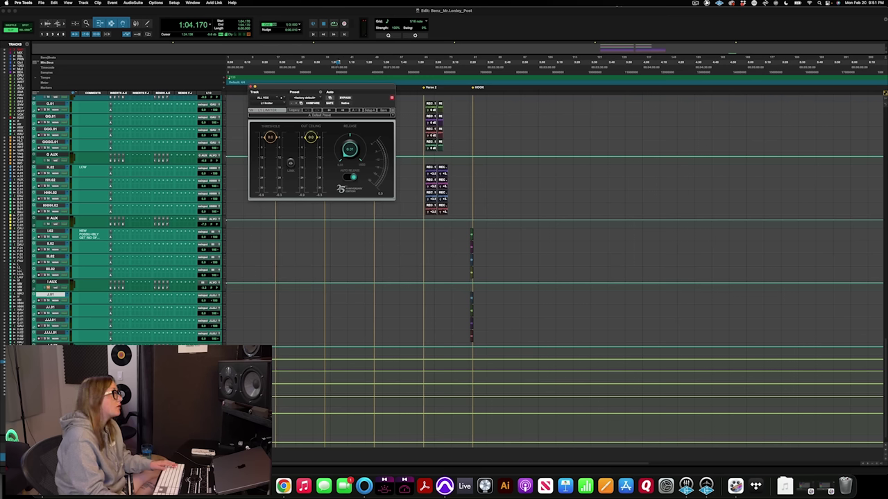
In the Copy of Married To The Game Paramount AC1 session, play the soloed PRO Clean vocal from 14|4|535, and stop playback.
key(space)
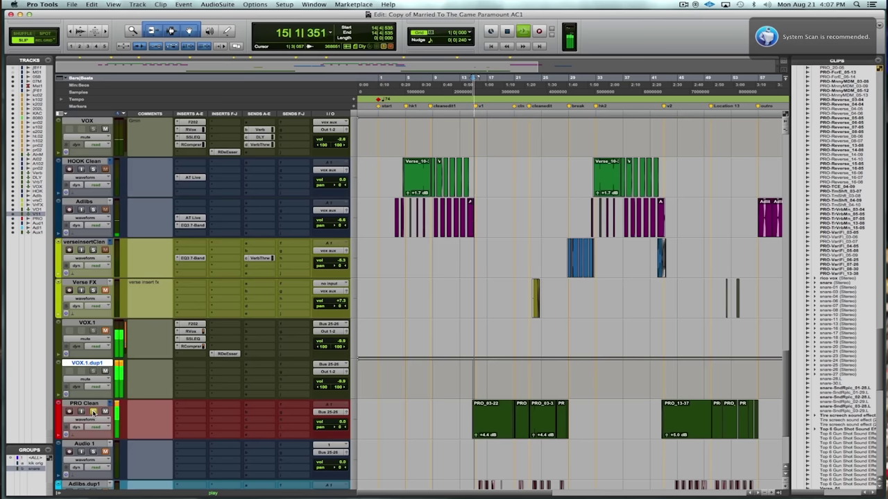
key(super+bracketright)
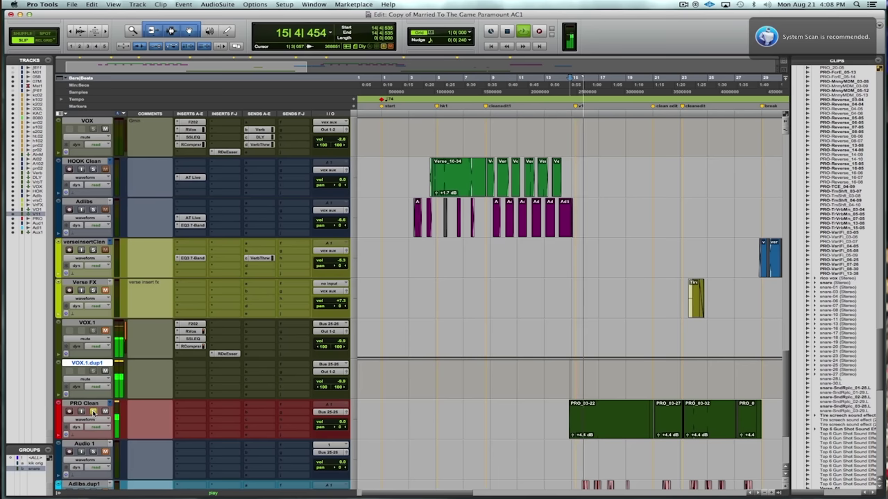
click(497, 436)
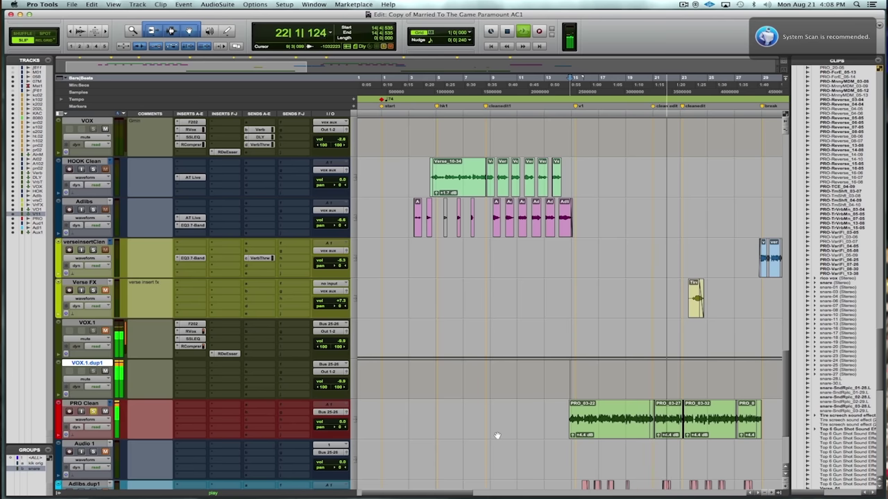
key(space)
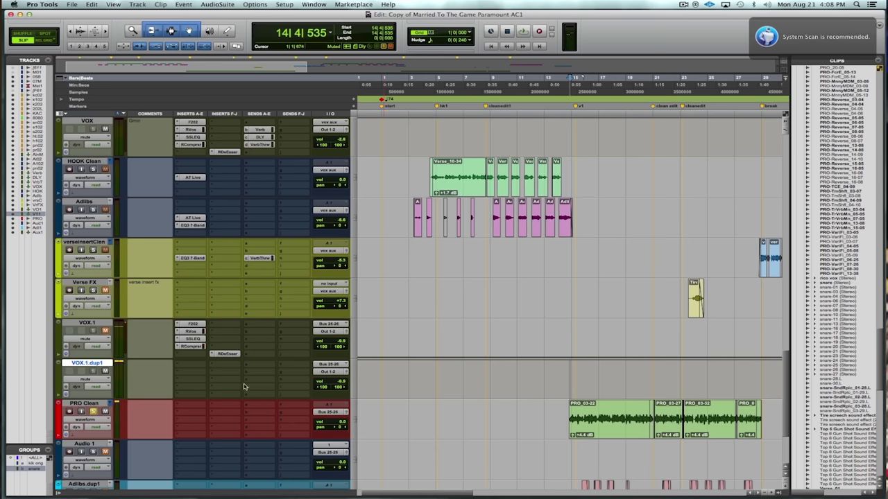
Insert the native Dyn3 Compressor/Limiter (mono) on the PRO Clean track.
click(183, 420)
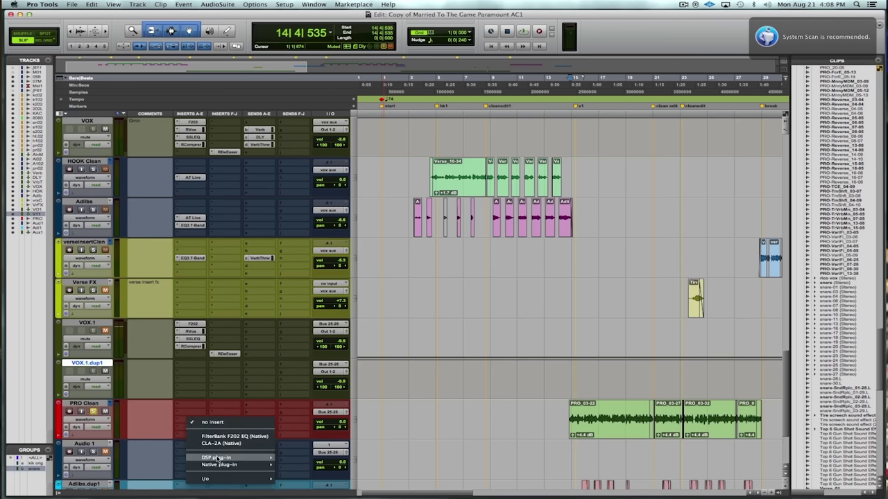
mouse_move(229, 464)
mouse_move(350, 266)
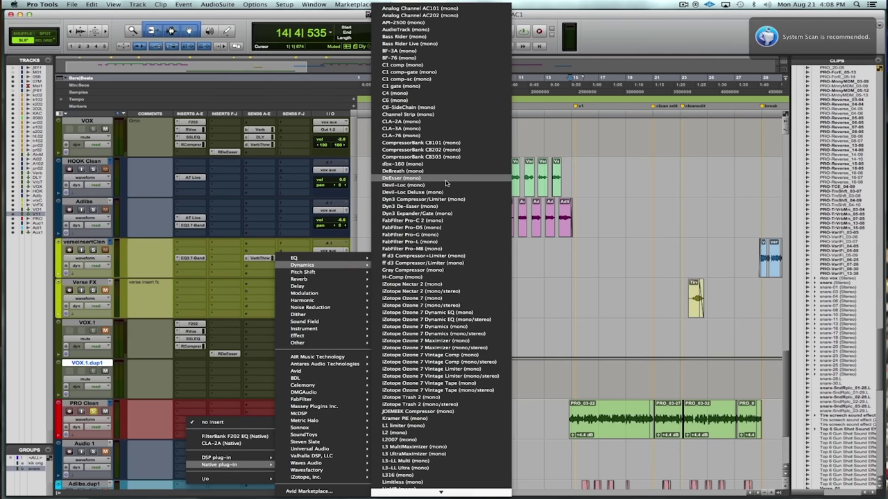
click(423, 199)
Set the Dyn3 Compressor/Limiter's attack to 3.7 ms and its release to 65.5 ms.
mouse_move(528, 216)
mouse_down()
mouse_move(528, 240)
mouse_move(525, 231)
mouse_up()
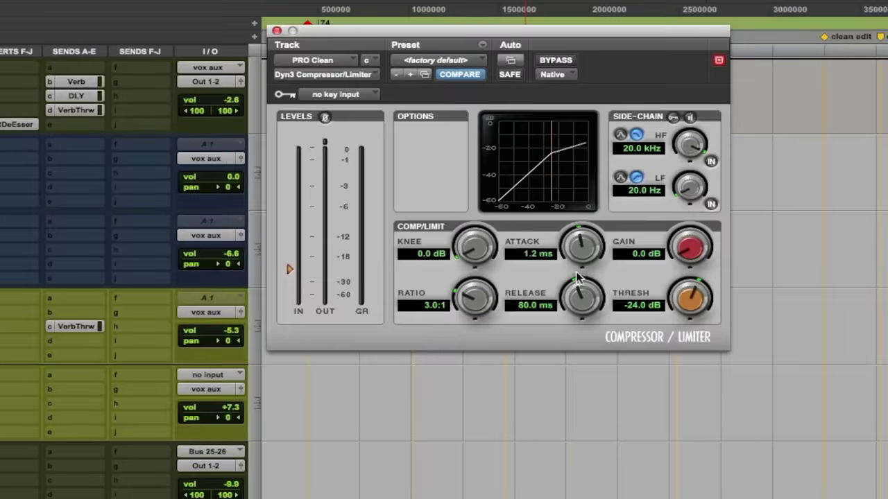
drag(578, 273, 577, 256)
drag(588, 306, 589, 311)
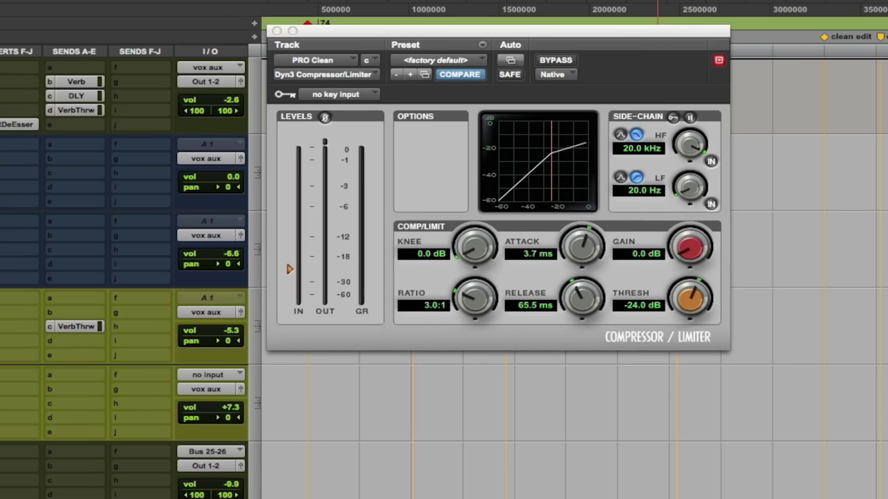
Play the PRO Clean vocal and set the compressor's threshold to -18.0 dB.
key(space)
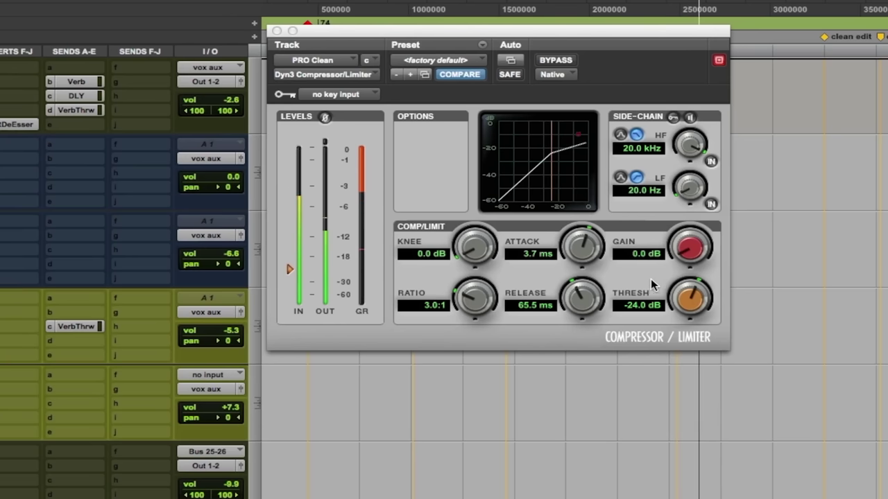
click(690, 305)
drag(691, 305, 687, 289)
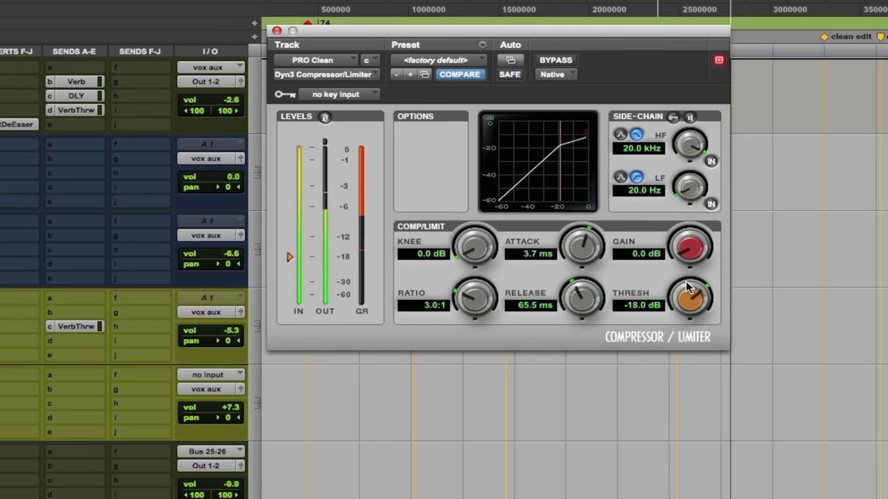
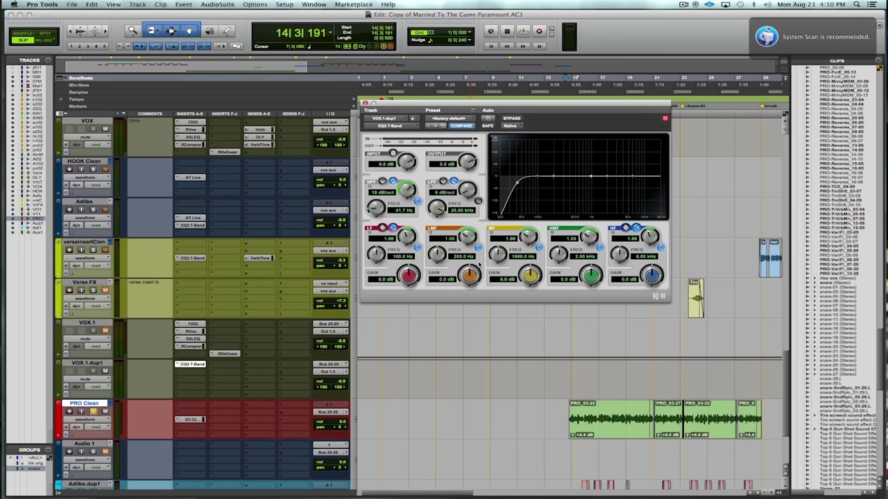
Play the vocal from 14|3|321 and set the EQ3 7-Band's LF band to a peak cut of -12.5 dB at 66.9 Hz.
click(566, 416)
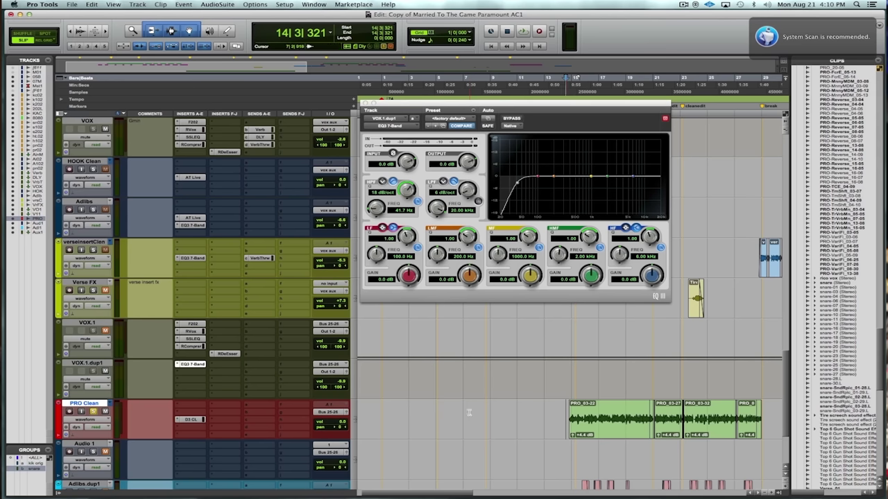
key(space)
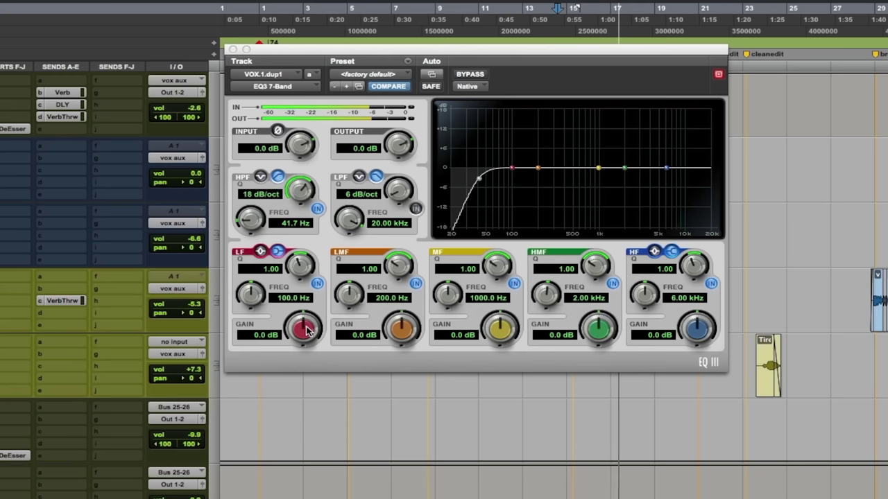
click(260, 251)
drag(307, 329, 299, 371)
mouse_move(263, 310)
mouse_down()
mouse_move(253, 313)
mouse_move(261, 320)
mouse_up()
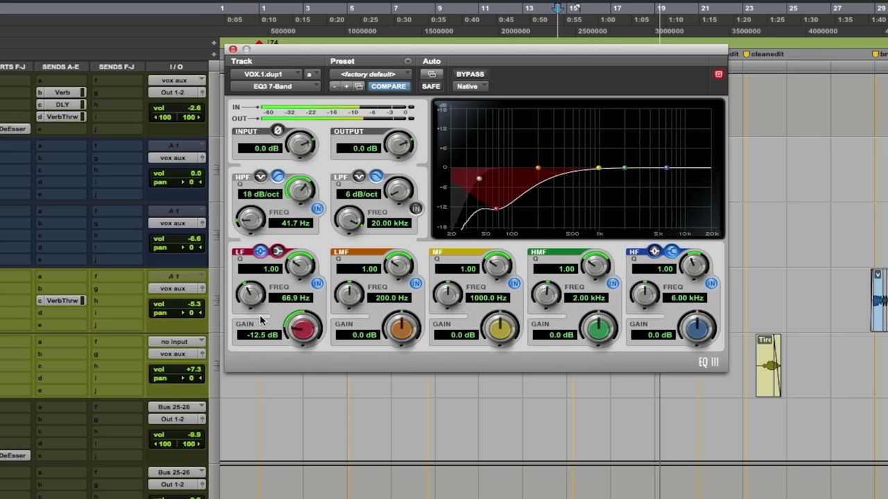
Set the EQ3 gains to -6.7 dB for LMF, -13.7 dB for MF and -2.0 dB for HF at 7.82 kHz, with output at 6.0 dB.
drag(500, 330, 481, 375)
mouse_move(399, 332)
mouse_down()
mouse_move(396, 351)
mouse_move(403, 340)
mouse_up()
drag(395, 150, 395, 138)
drag(652, 297, 650, 276)
drag(710, 319, 692, 347)
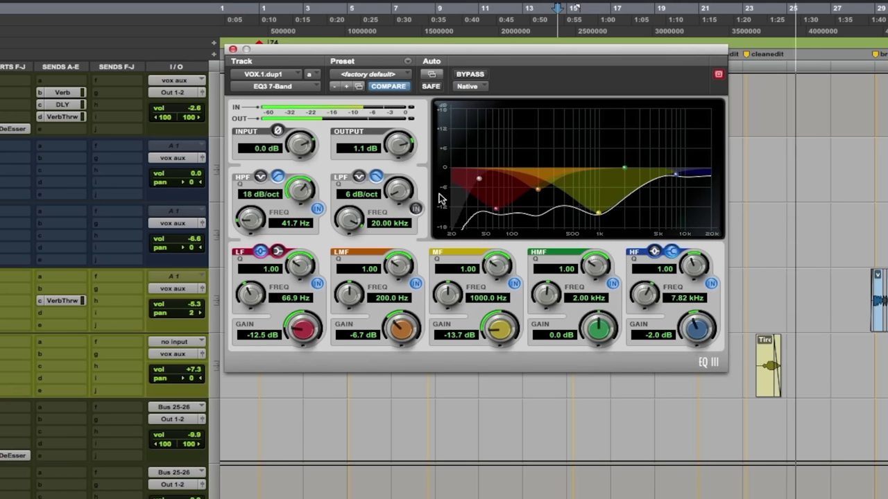
drag(390, 156, 393, 118)
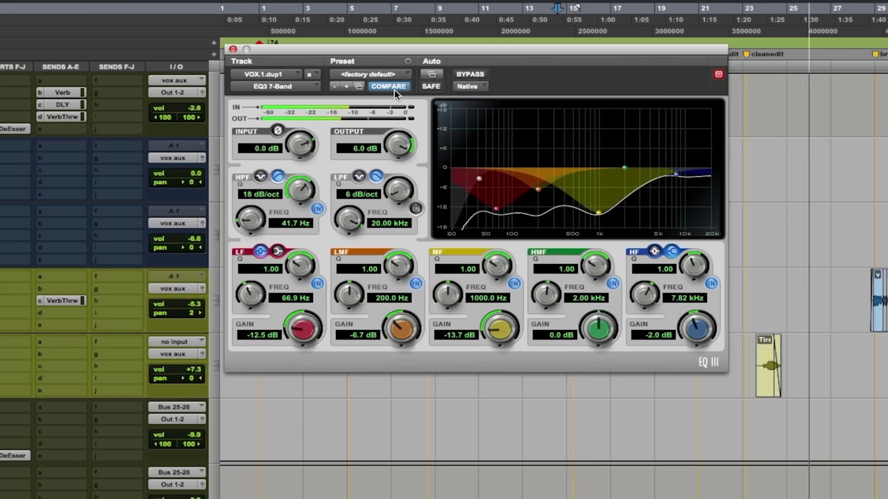
Compare the vocal with the EQ3 7-Band bypassed and active during playback.
click(475, 77)
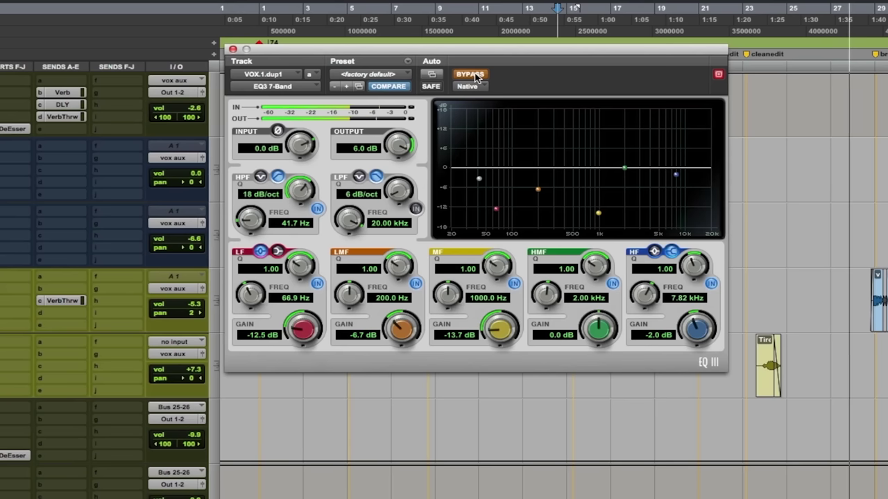
click(474, 77)
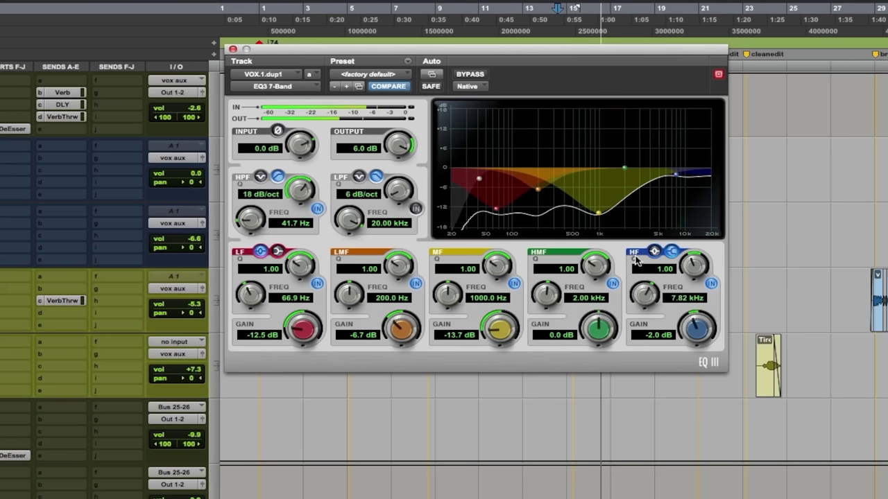
click(471, 74)
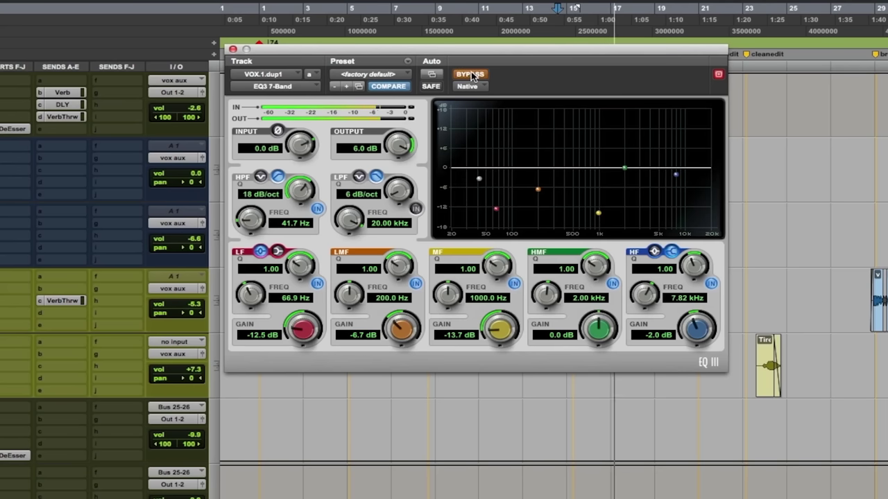
click(470, 75)
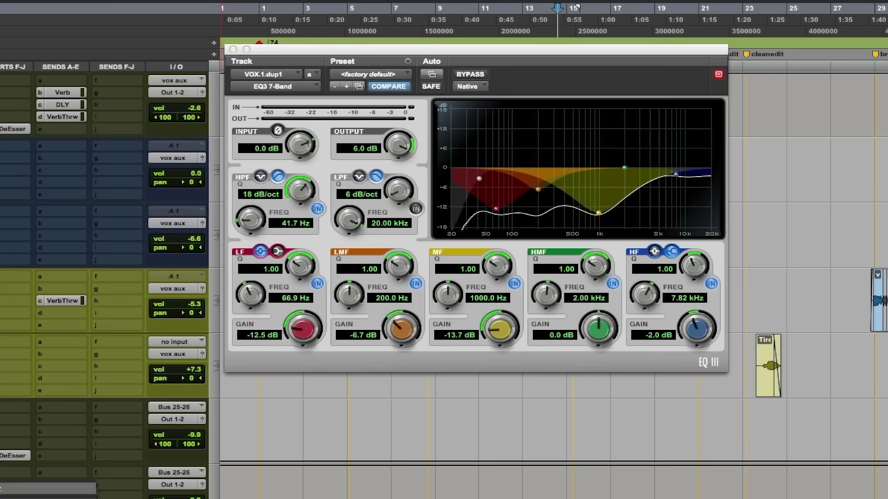
Insert the native Dyn3 Compressor/Limiter (stereo) after the EQ on the VOX.1.dup1 track.
click(192, 373)
mouse_move(234, 417)
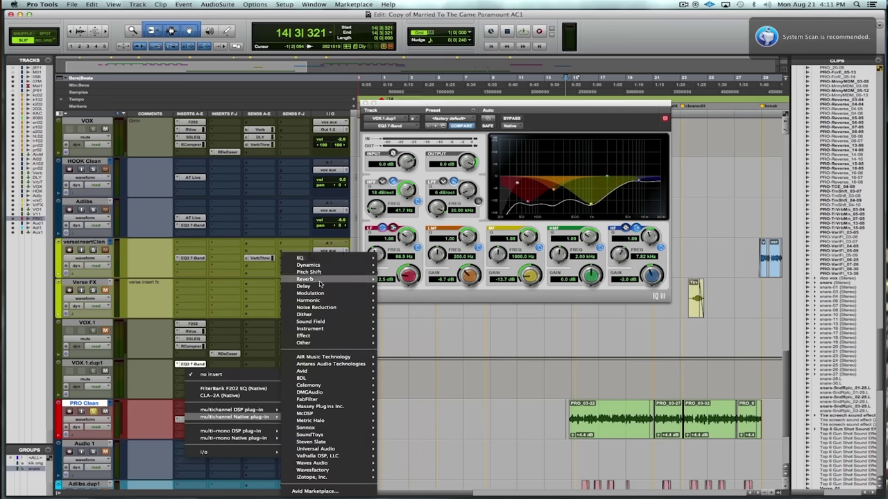
mouse_move(323, 266)
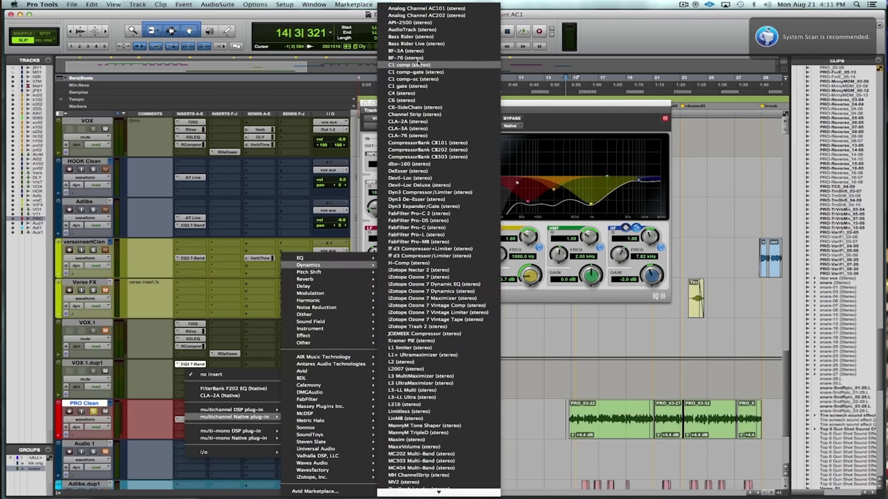
click(425, 192)
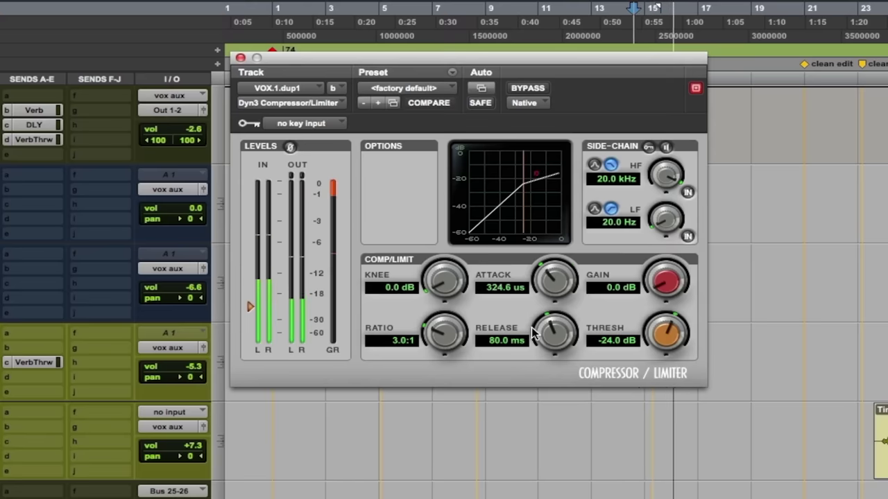
Set the stereo compressor's attack to 2.8 ms, release to 48.5 ms, gain to 3.5 dB and threshold to -27.0 dB during playback.
drag(530, 301, 531, 292)
drag(539, 331, 544, 352)
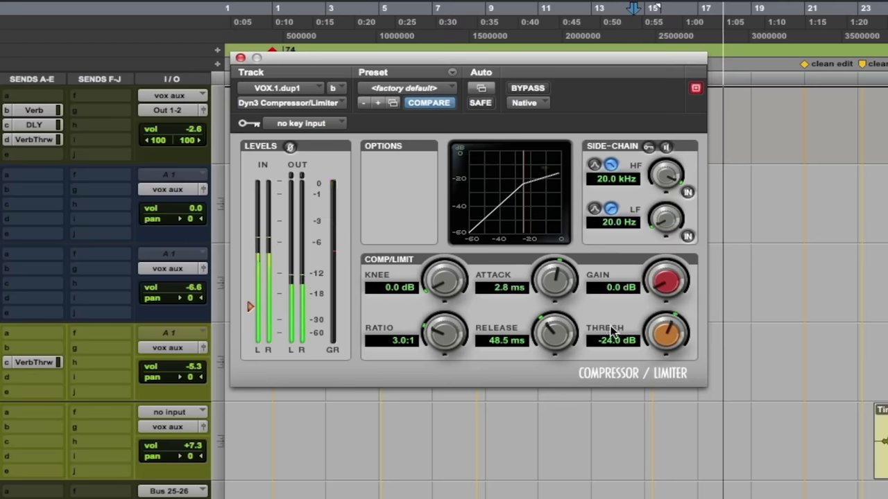
drag(661, 280, 663, 275)
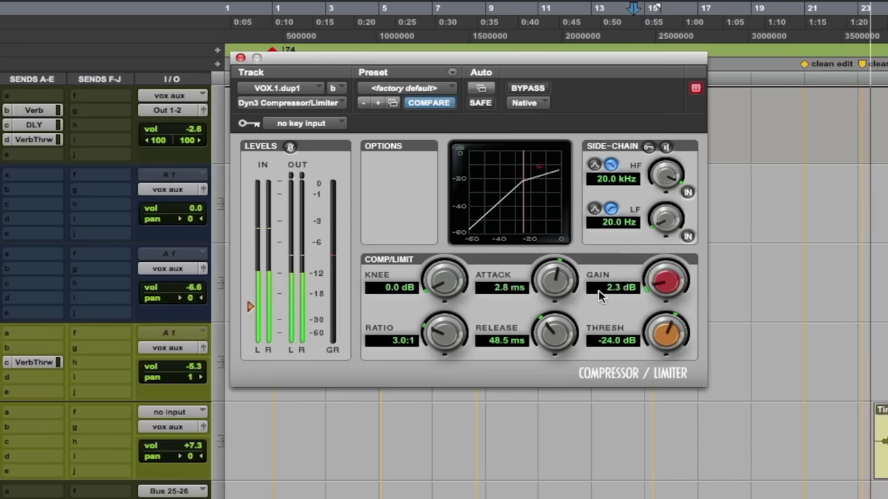
drag(666, 283, 666, 278)
mouse_move(651, 316)
mouse_down()
mouse_move(652, 347)
mouse_move(646, 331)
mouse_up()
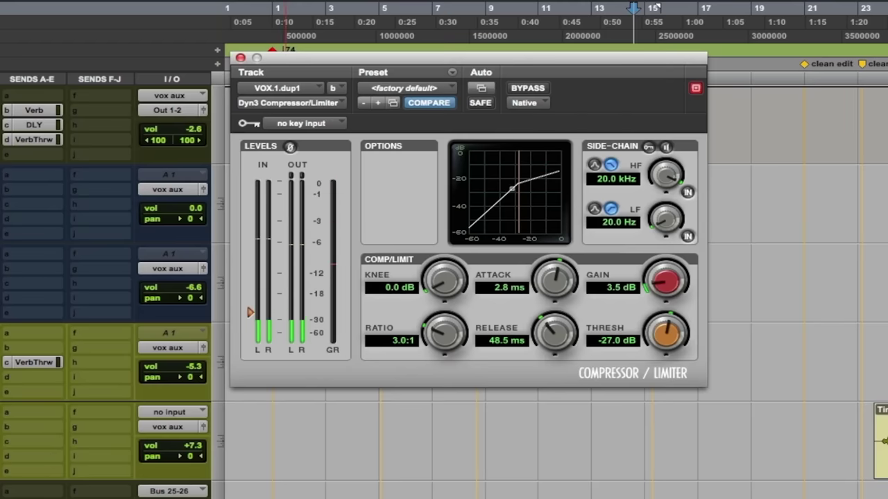
Insert the native C4 (stereo) multiband compressor after the Dyn3 compressor on the VOX.1.dup1 track.
click(191, 380)
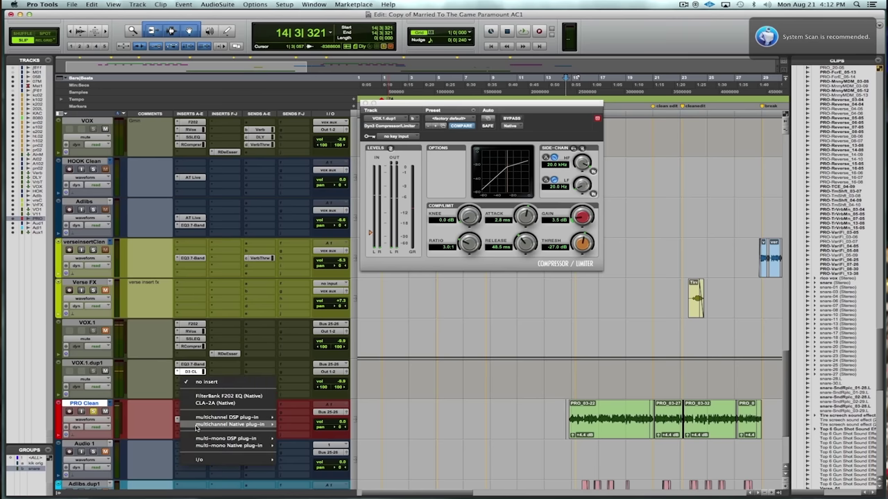
mouse_move(236, 423)
mouse_move(357, 264)
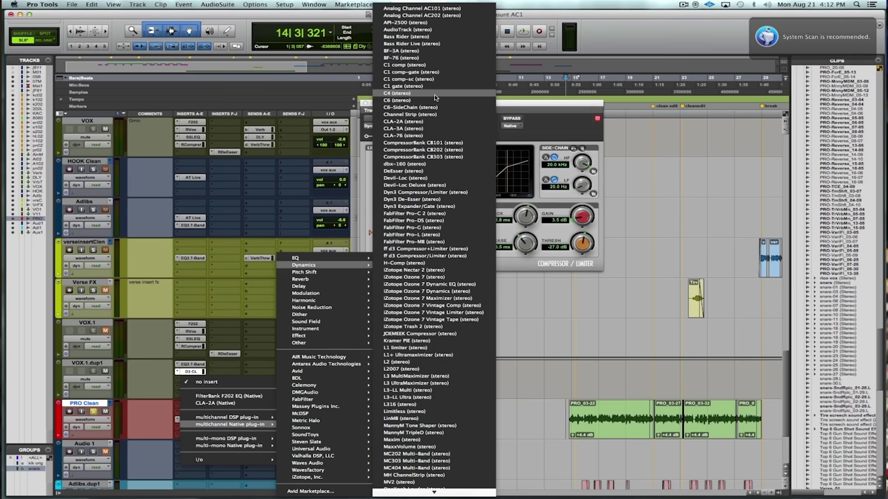
key(Escape)
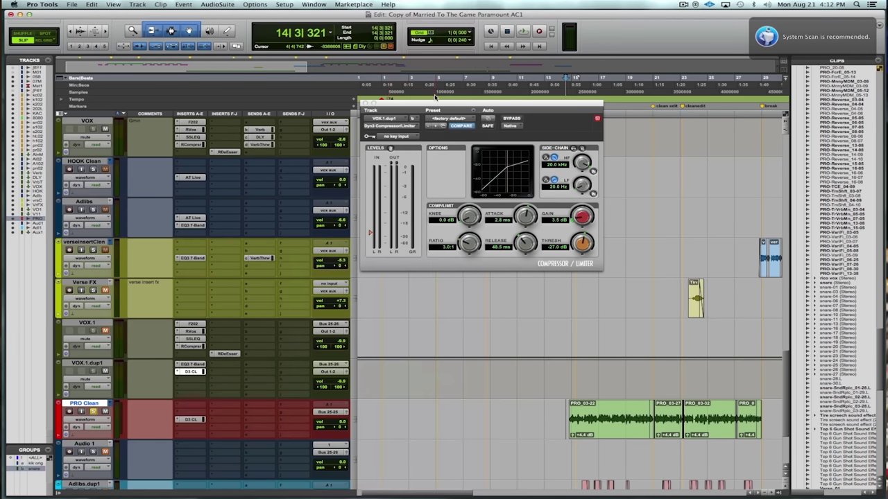
drag(505, 106, 398, 102)
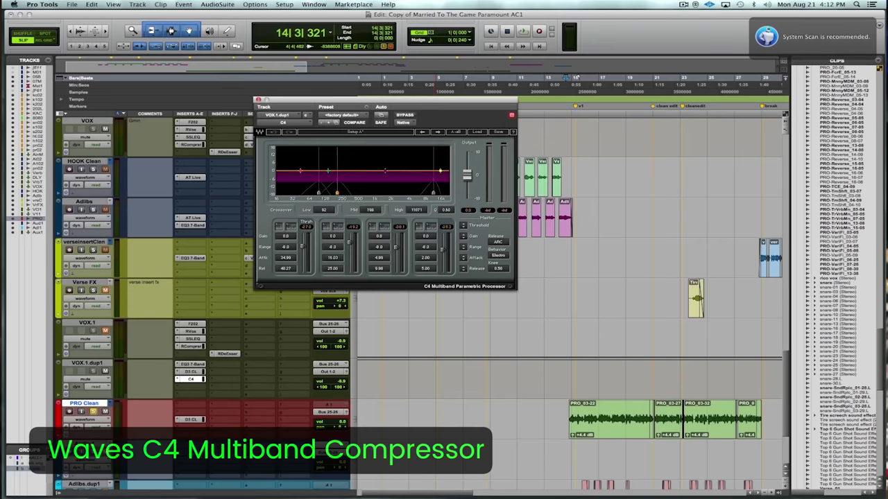
Set the C4's Mid crossover to 1046 Hz and its High crossover to 4556 Hz.
drag(397, 193, 377, 193)
drag(571, 233, 521, 234)
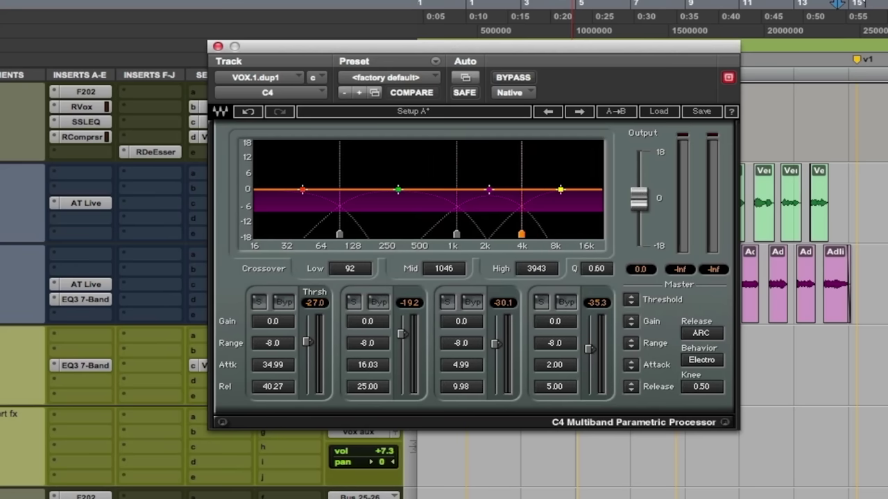
drag(521, 234, 528, 234)
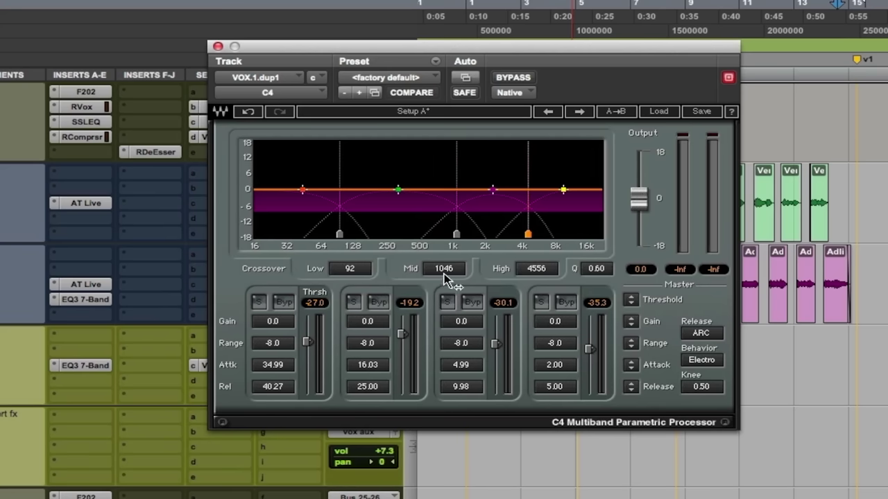
Bypass the C4's two lowest bands, and set the third band's gain to 1.7 and the fourth band's gain to 2.2.
click(284, 303)
click(379, 303)
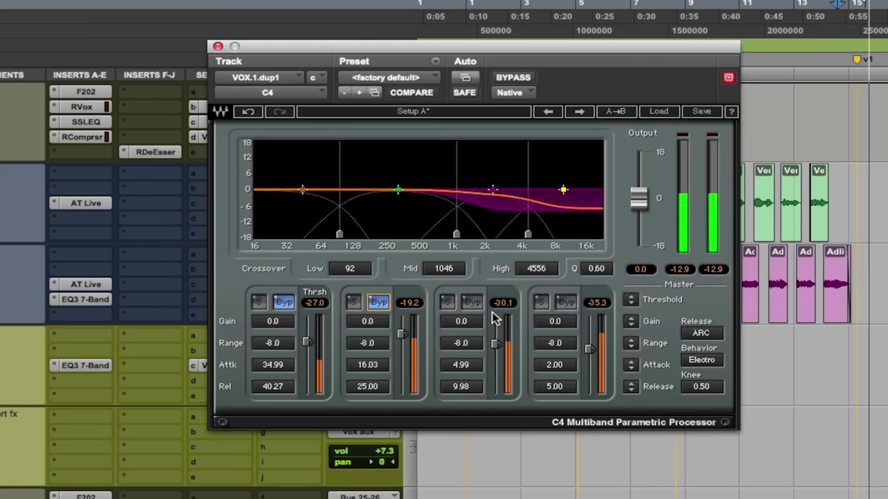
mouse_move(480, 322)
mouse_down()
mouse_move(480, 308)
mouse_move(481, 337)
mouse_up()
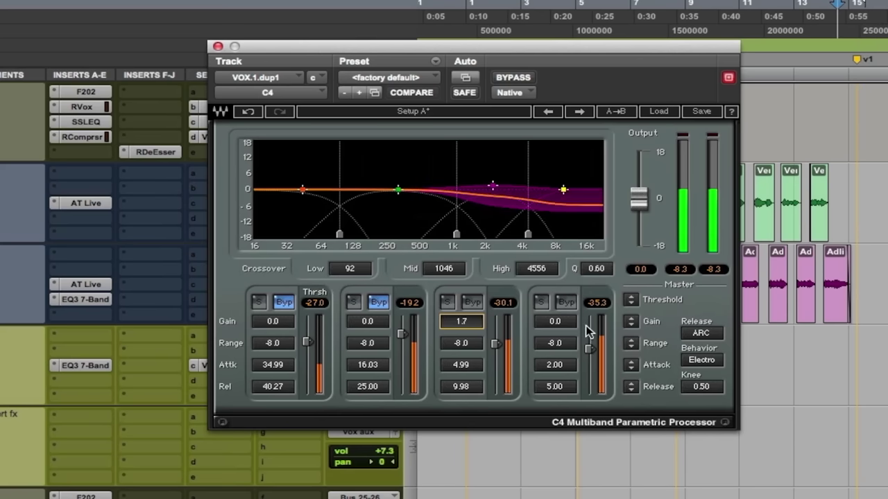
drag(587, 331, 586, 322)
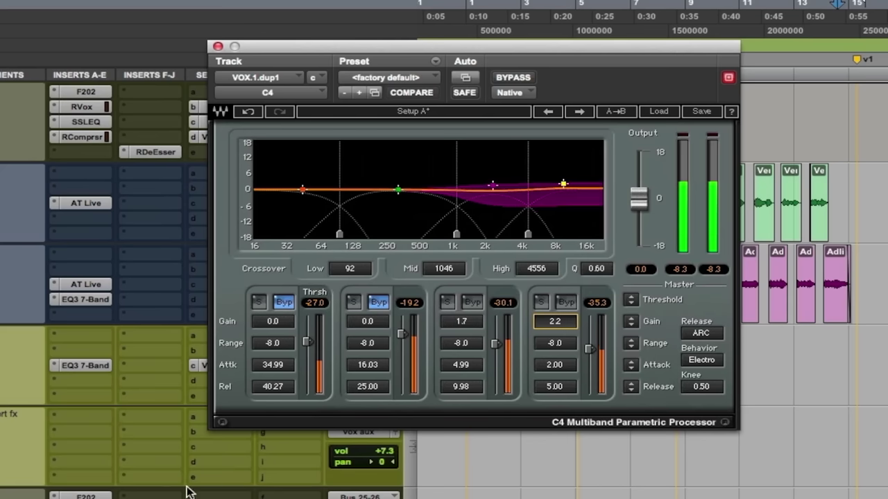
Reopen the EQ3 7-Band on VOX.1.dup1 and set its high-pass filter to 128.1 Hz and LMF band to -7.1 dB at 291.9 Hz.
click(85, 366)
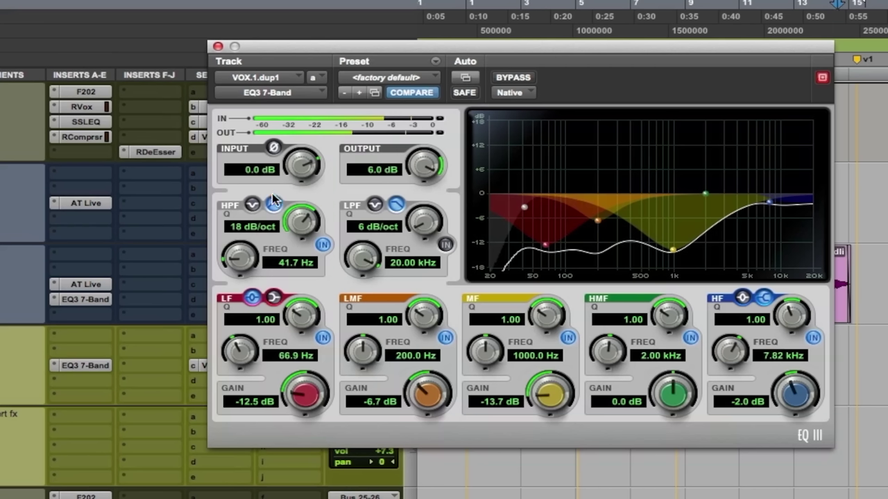
drag(246, 253, 246, 241)
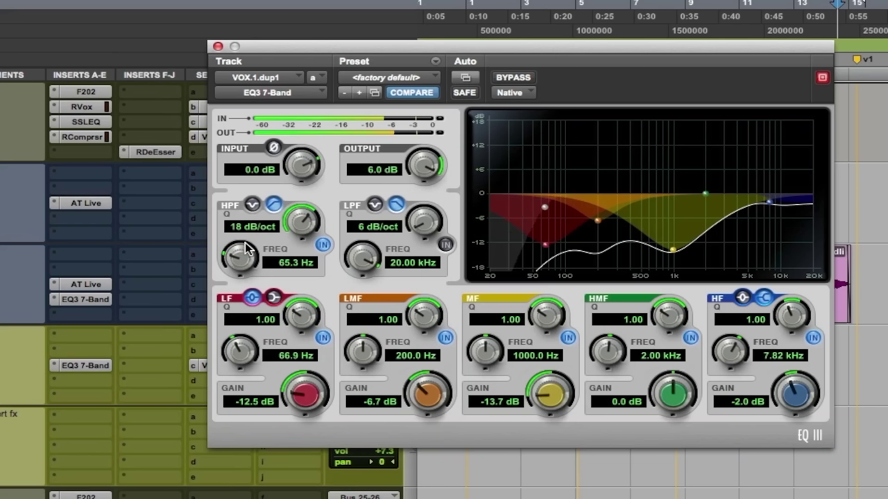
drag(246, 251, 246, 238)
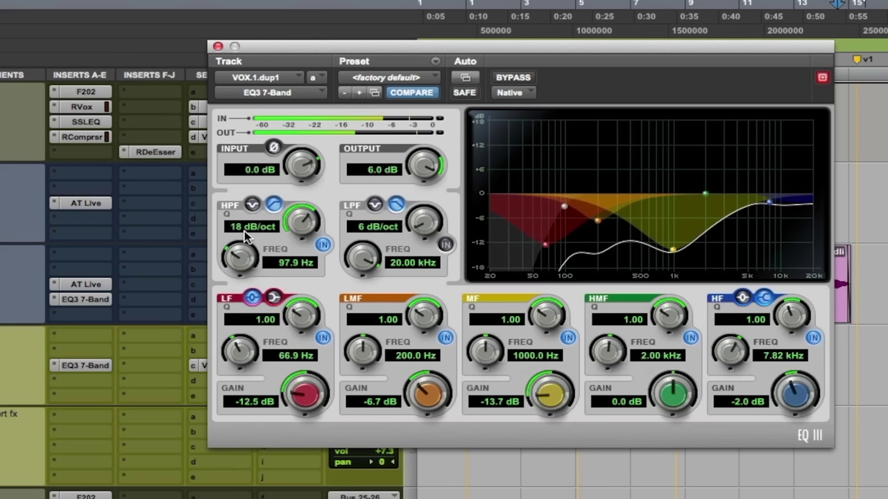
drag(421, 392, 423, 397)
drag(361, 352, 360, 353)
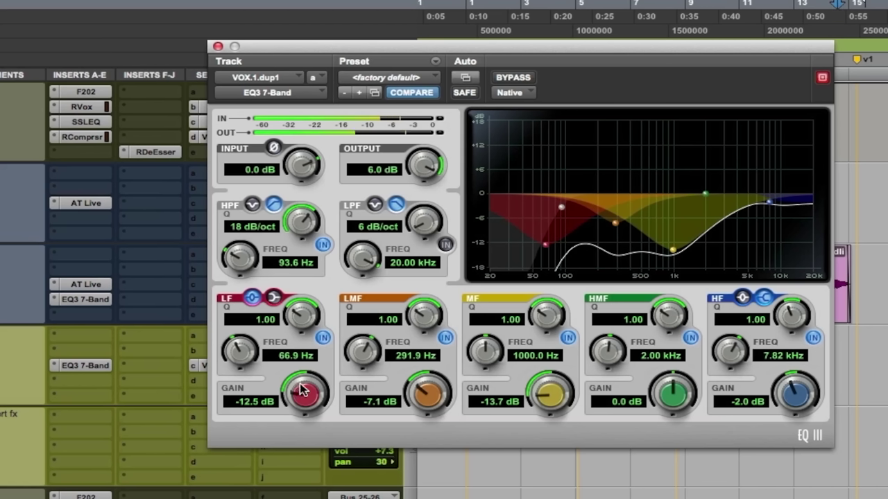
drag(234, 253, 238, 251)
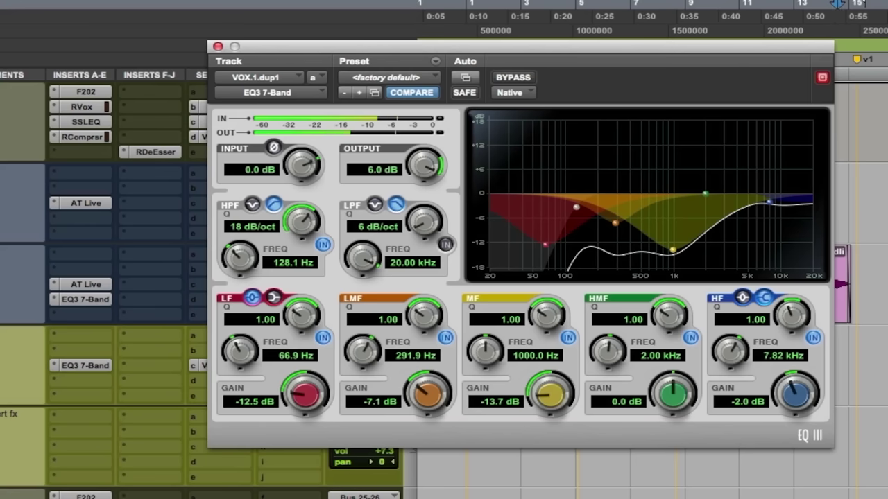
Insert the native AutoPan (mono/stereo) on the Audio 2 track and link it to the session tempo.
key(super+bracketleft)
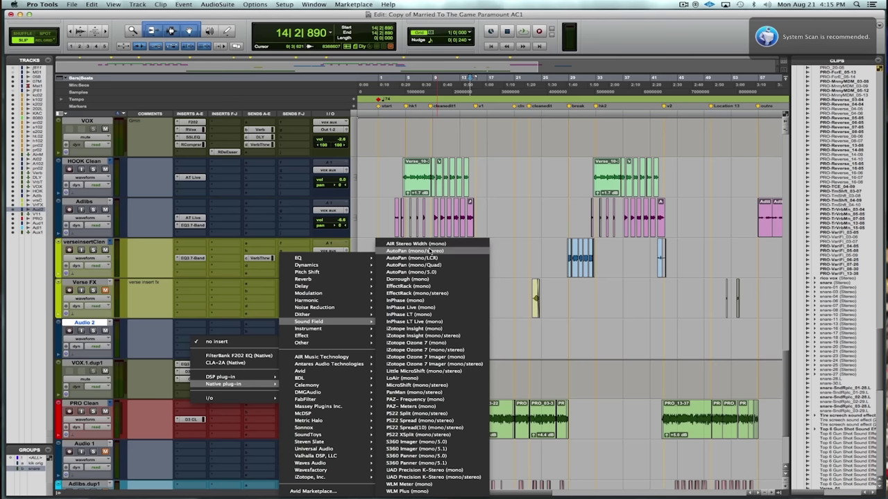
click(429, 251)
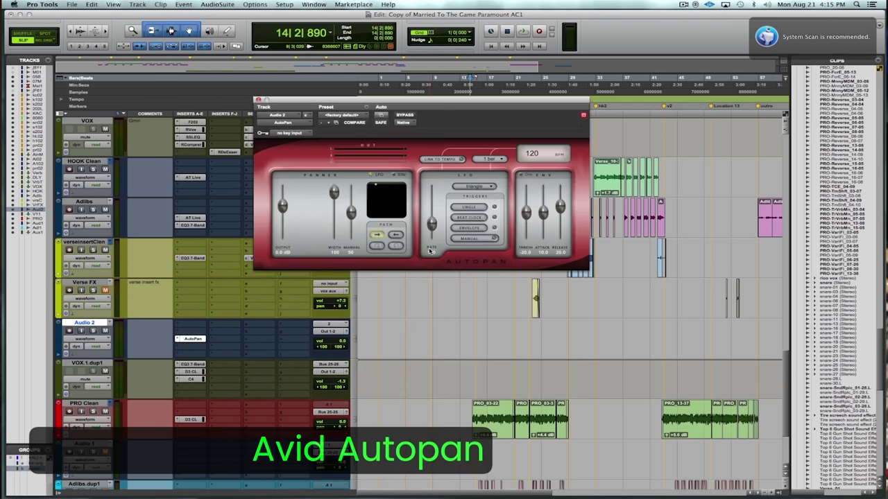
click(456, 159)
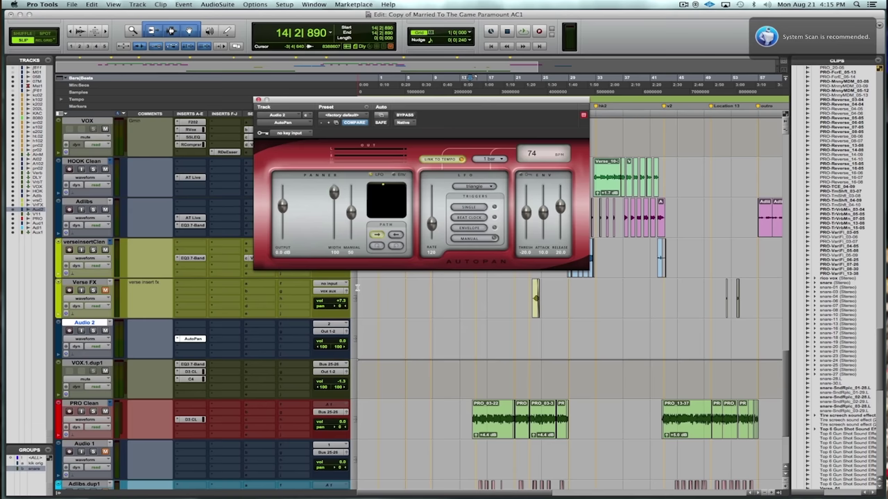
Insert the native Mod Delay III (mono) in the slot before AutoPan on the Audio 2 track.
click(177, 339)
click(179, 337)
mouse_move(213, 376)
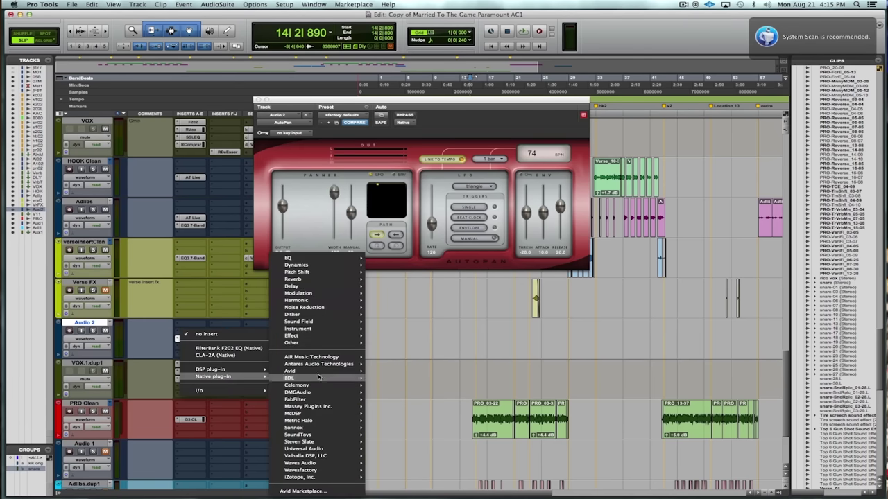
mouse_move(319, 287)
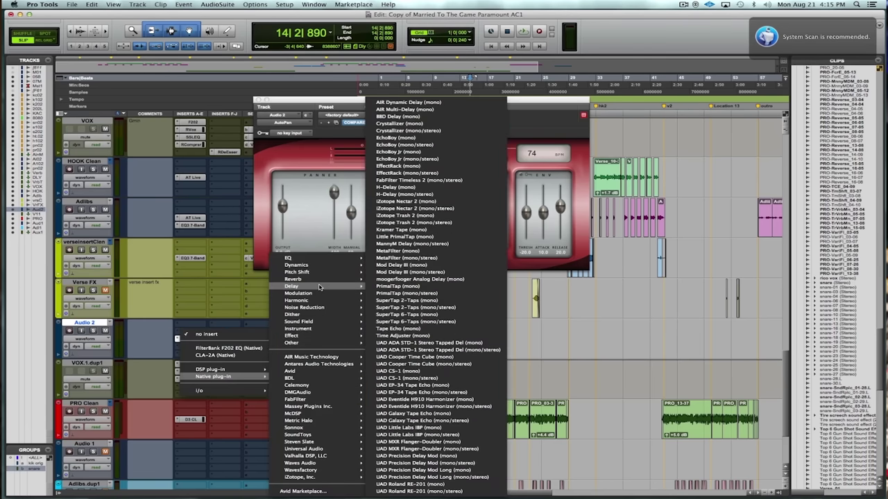
click(395, 265)
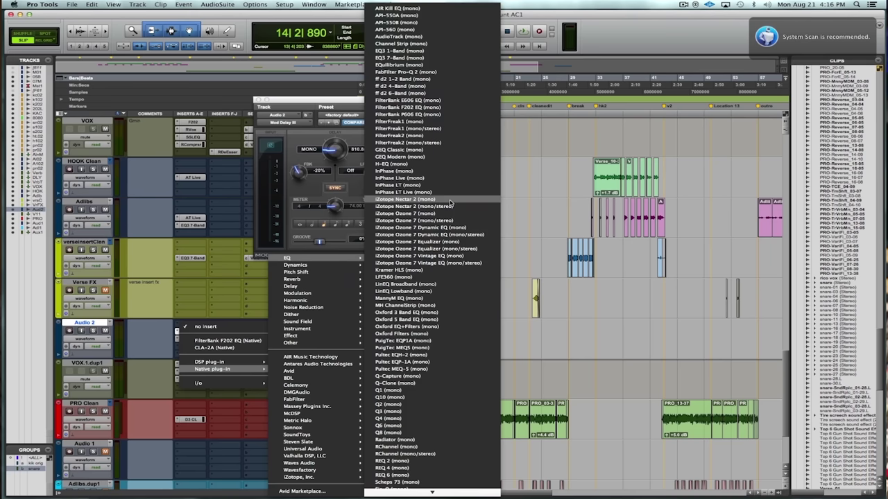
Insert the native EQ3 7-Band (mono) on Audio 2, setting its low-pass to 1.72 kHz and high-pass to 305.5 Hz, both 12 dB/oct.
click(414, 58)
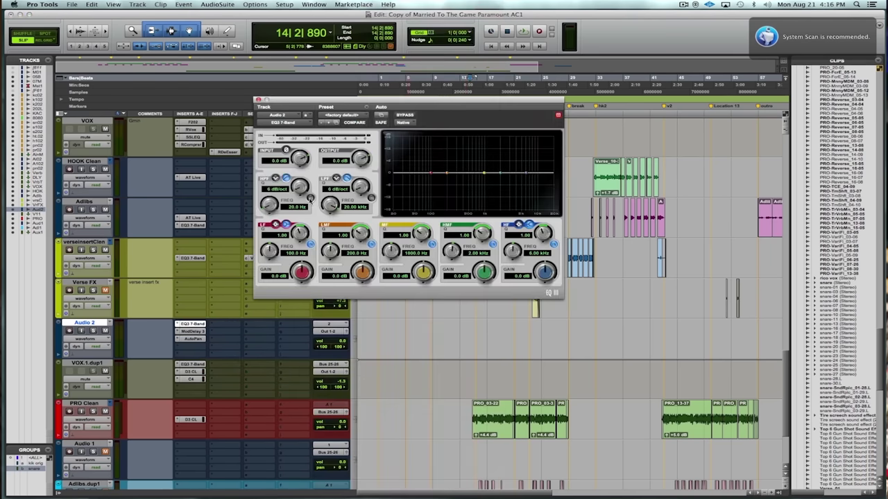
drag(329, 212, 362, 179)
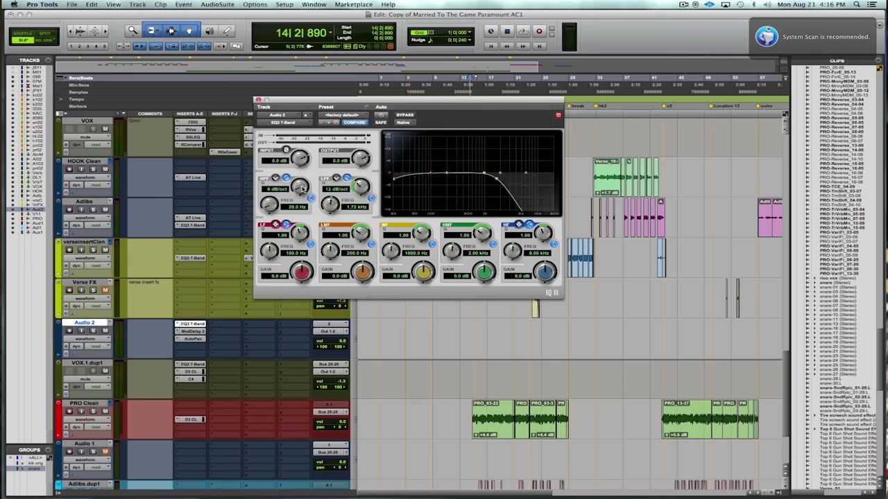
drag(279, 204, 275, 178)
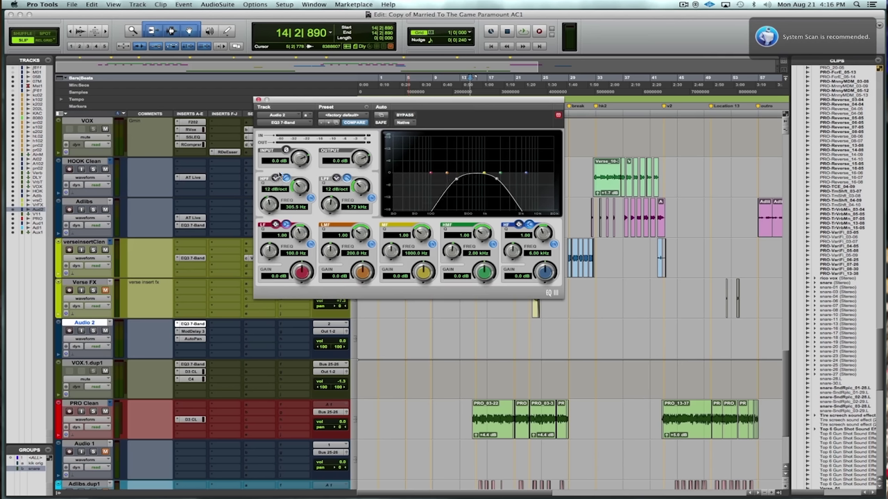
During playback from around bar 14, set VOX.1.dup1's Pan Dly send to -12.3 dB and its track volume to +3.0 dB.
click(461, 416)
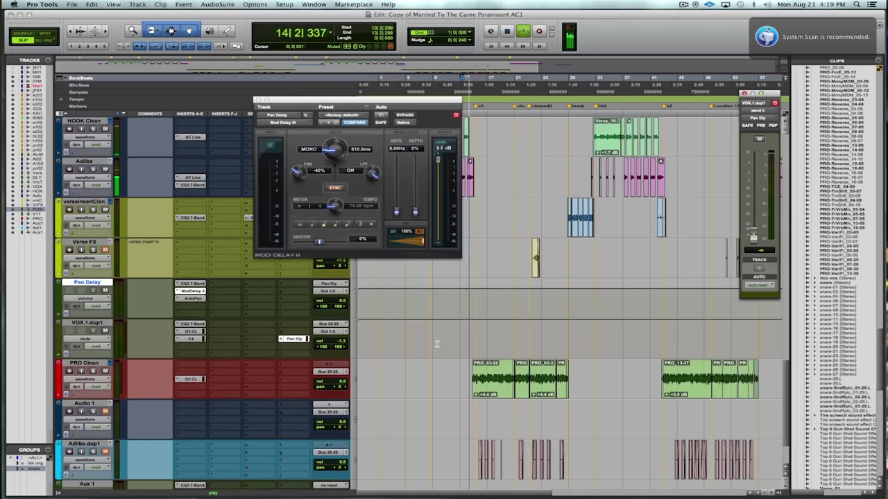
drag(753, 237, 753, 195)
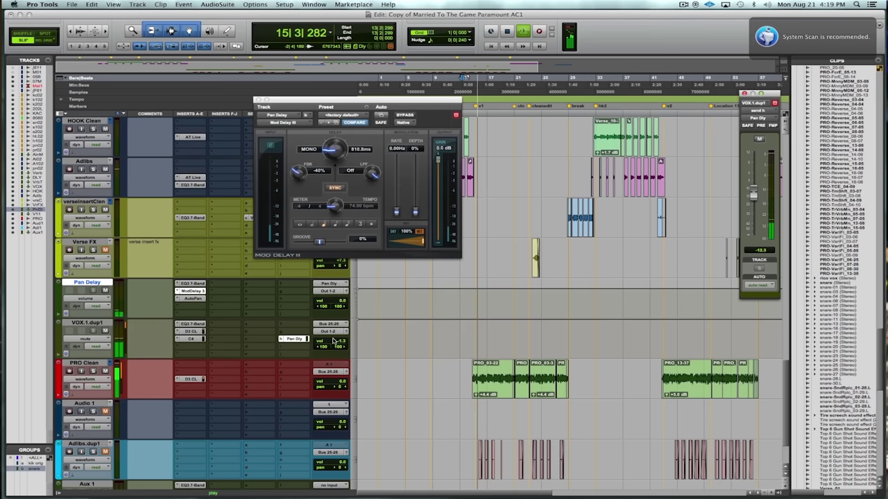
drag(333, 340, 331, 339)
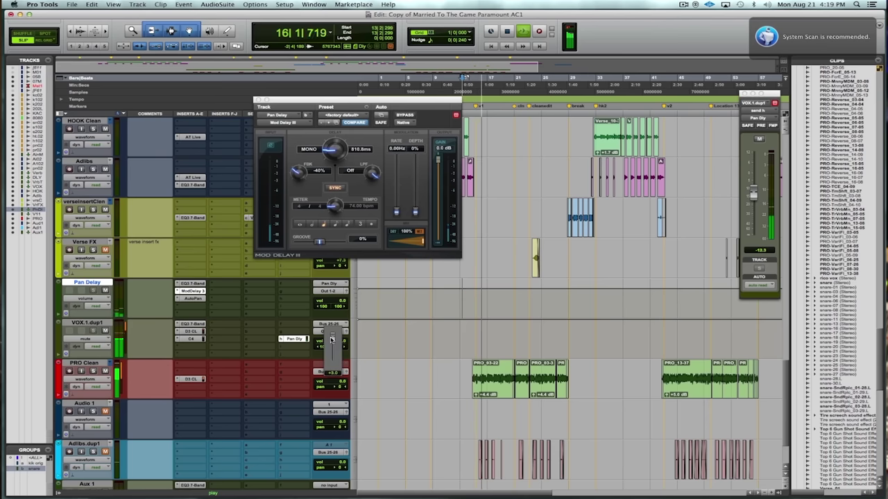
In the EQ3 7-Band on VOX.1.dup1, set the LMF gain to -6.5 dB, LF to -9.2 dB and MF to -10.0 dB.
click(191, 323)
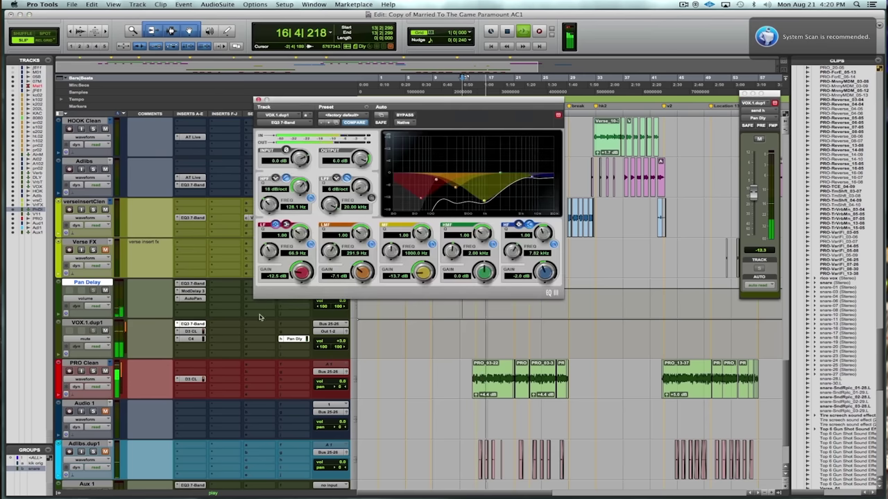
drag(362, 272, 362, 268)
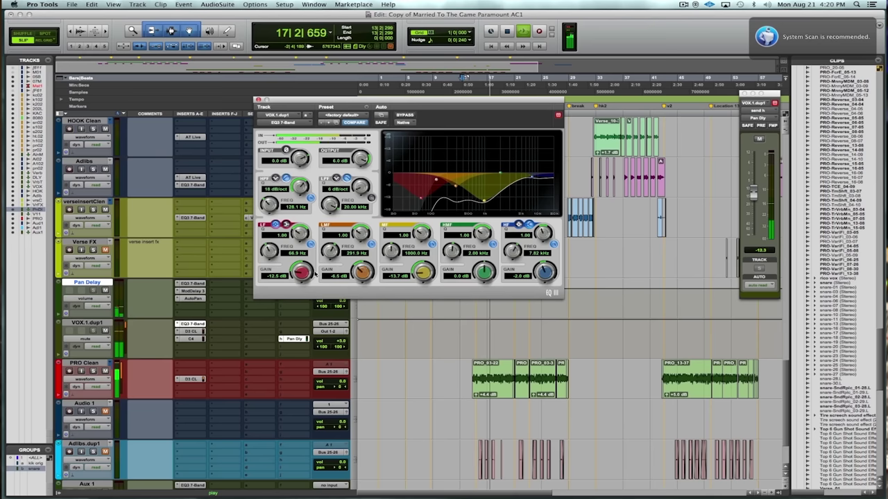
drag(305, 272, 305, 264)
drag(429, 278, 428, 273)
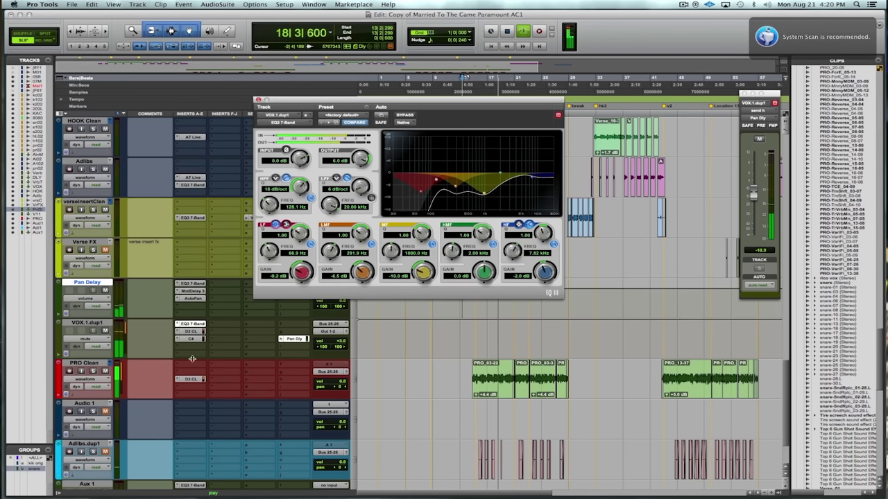
On VOX.1.dup1, set the Dyn3 compressor threshold to -23.4 dB and slightly raise the C4's master threshold.
click(191, 331)
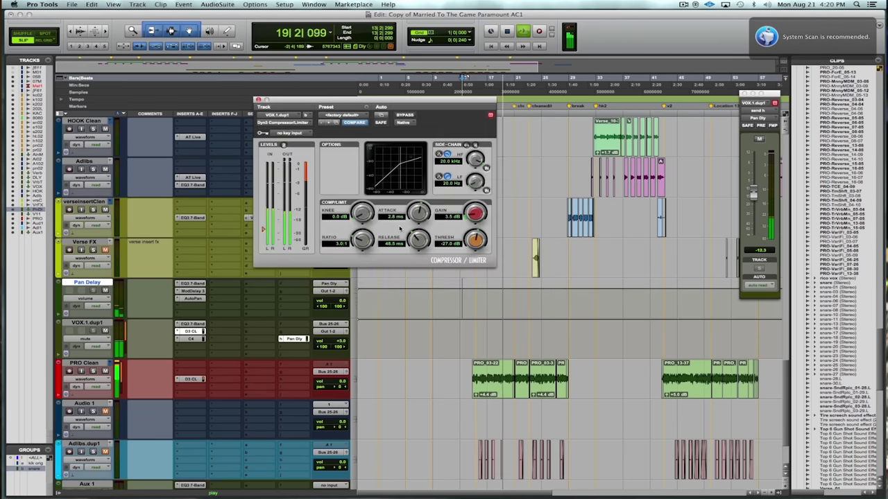
mouse_move(475, 243)
mouse_down()
mouse_move(472, 236)
mouse_move(466, 243)
mouse_up()
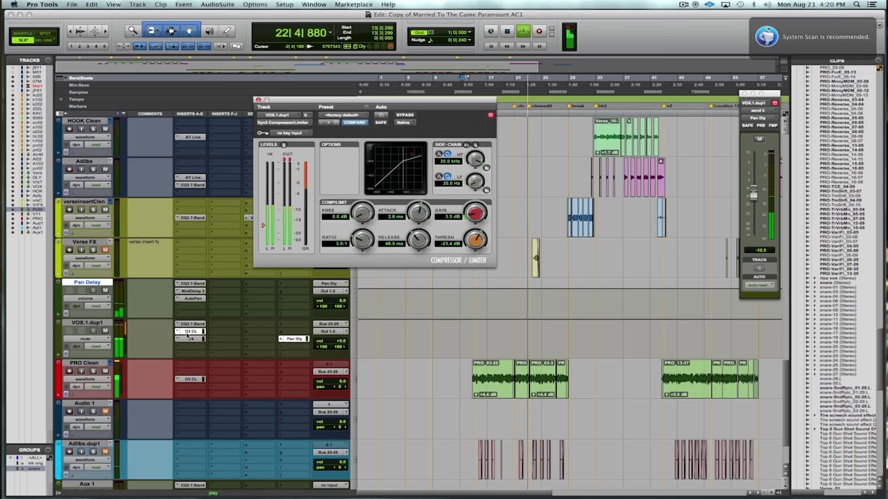
click(189, 338)
click(462, 231)
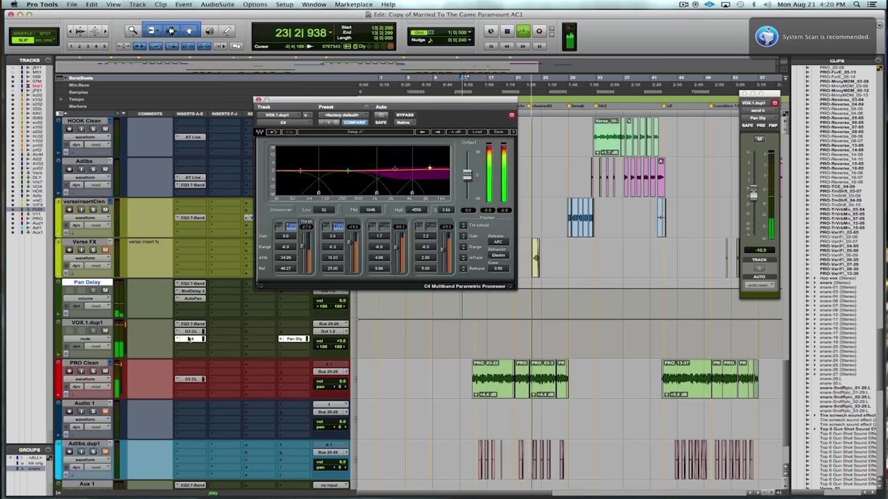
click(464, 226)
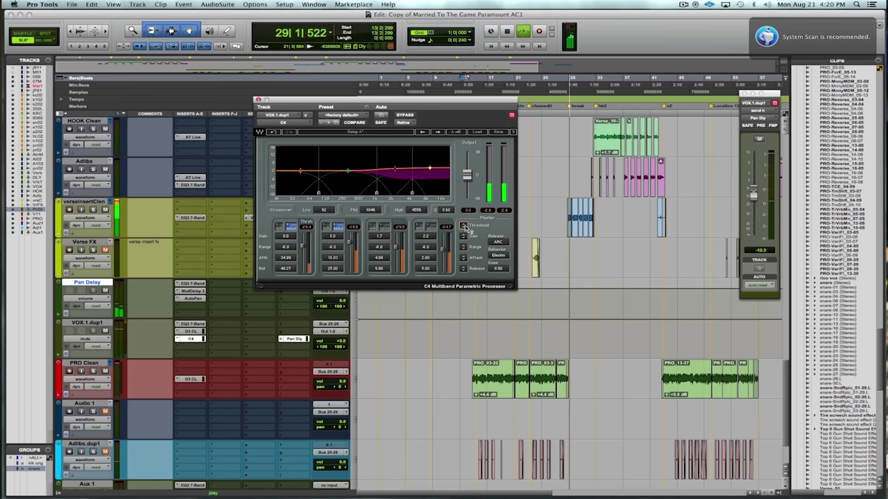
Audition the mix from around bar 12, and check the AutoPan settings on the Pan Delay track.
click(458, 368)
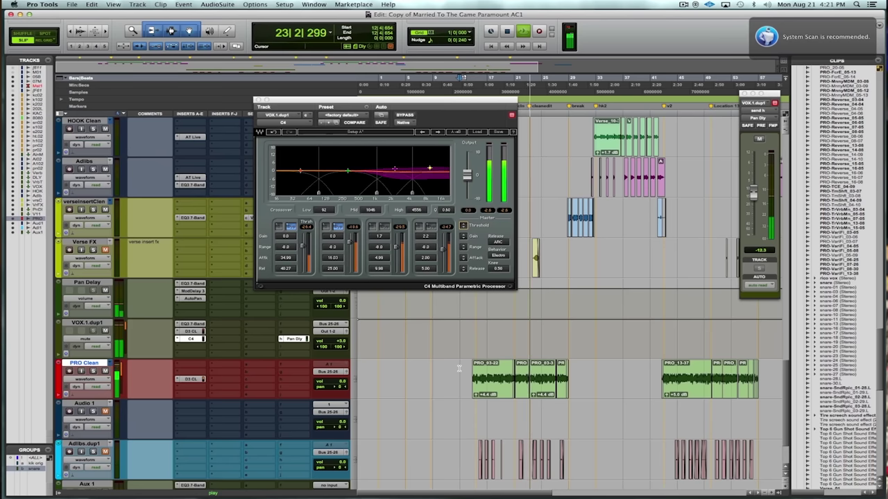
key(space)
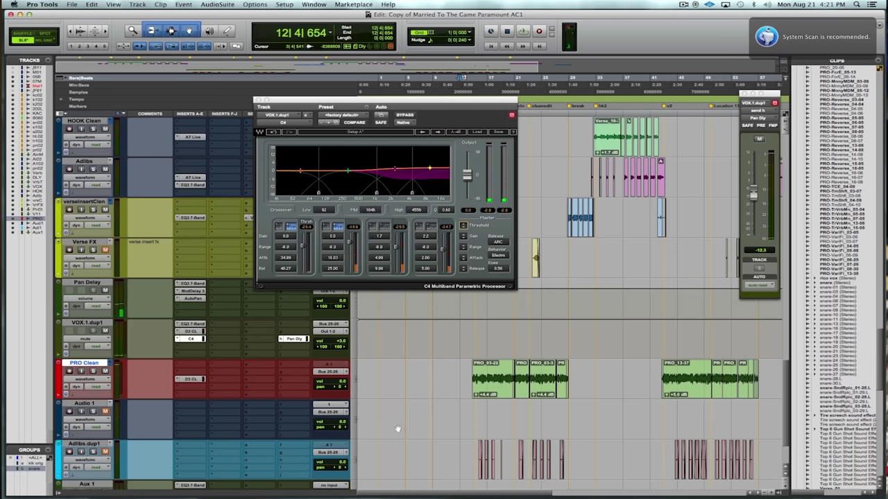
click(194, 299)
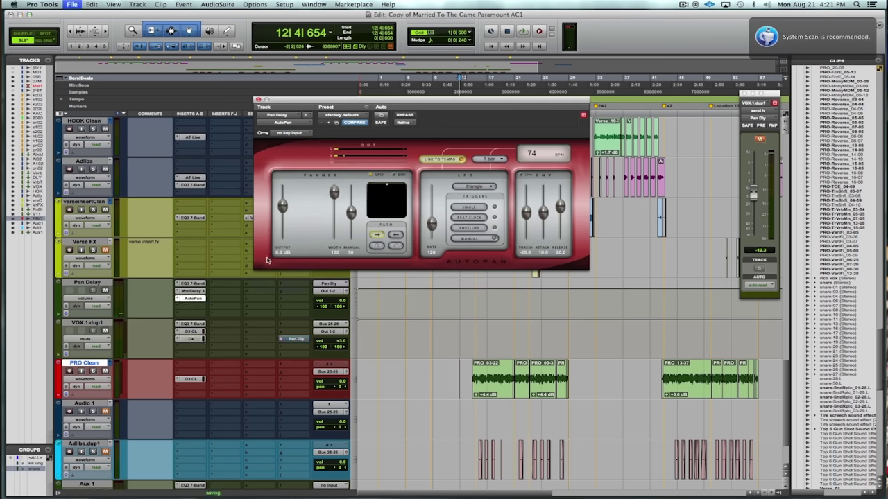
click(257, 100)
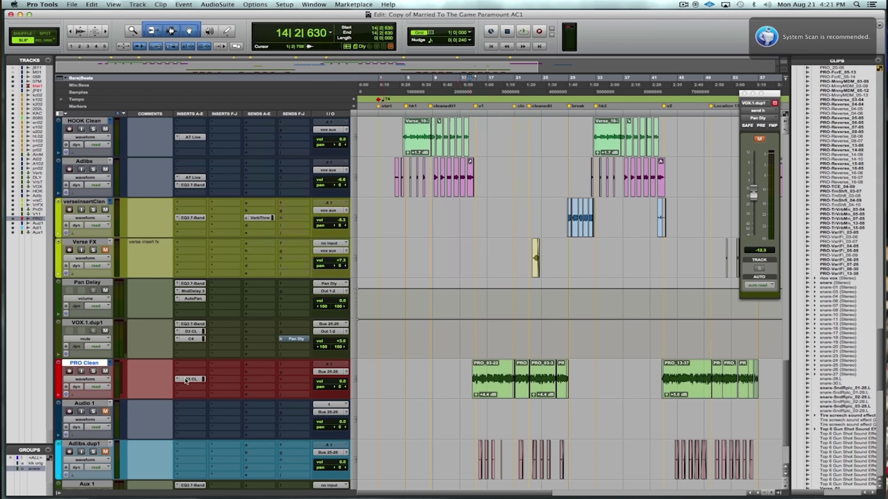
Show the Dyn3 Compressor/Limiter on the PRO Clean track and play the session from around bar 7.
click(188, 380)
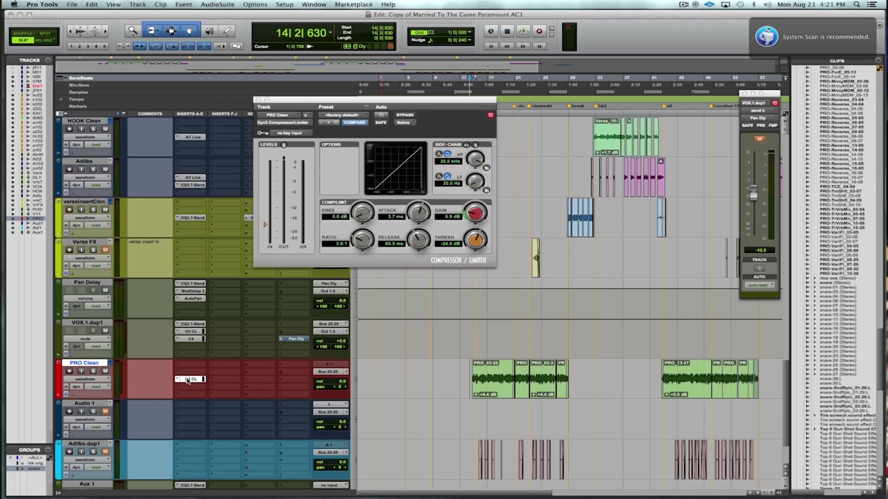
click(468, 375)
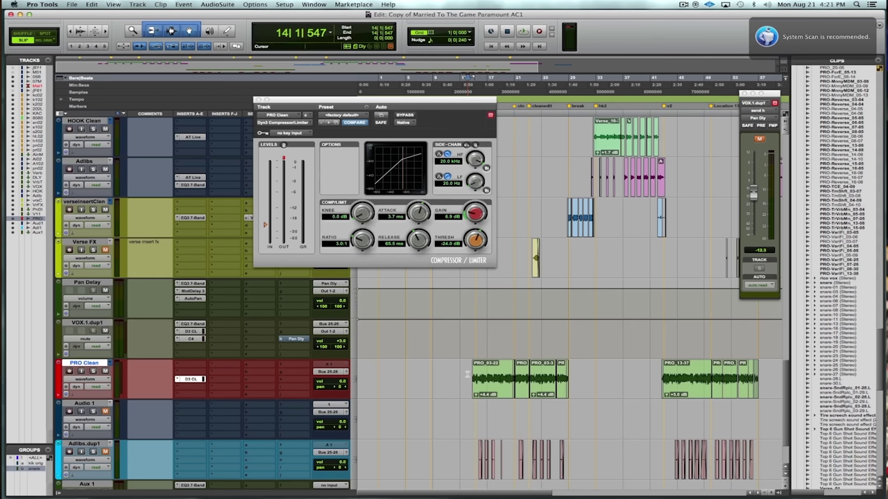
click(423, 373)
key(space)
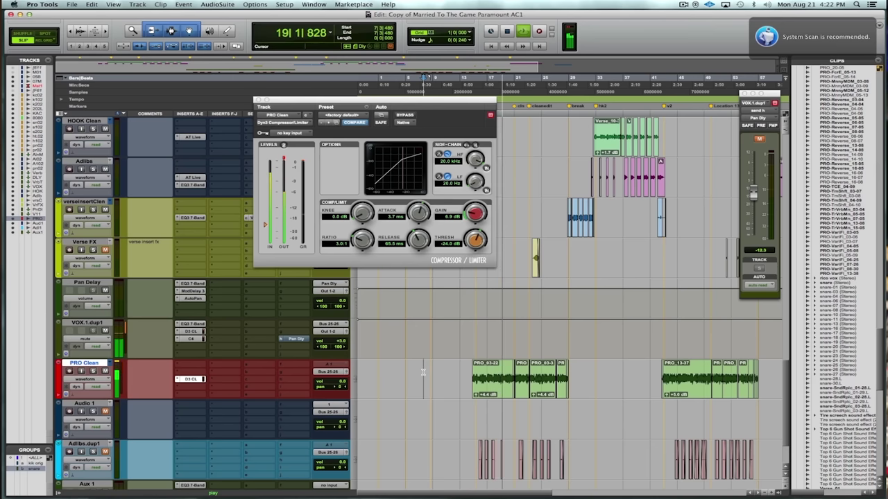
Set VOX.1.dup1's EQ3 LF gain to -7.6 dB and LMF gain to -6.7 dB, raise its Pan Dly send, and stop playback.
click(192, 324)
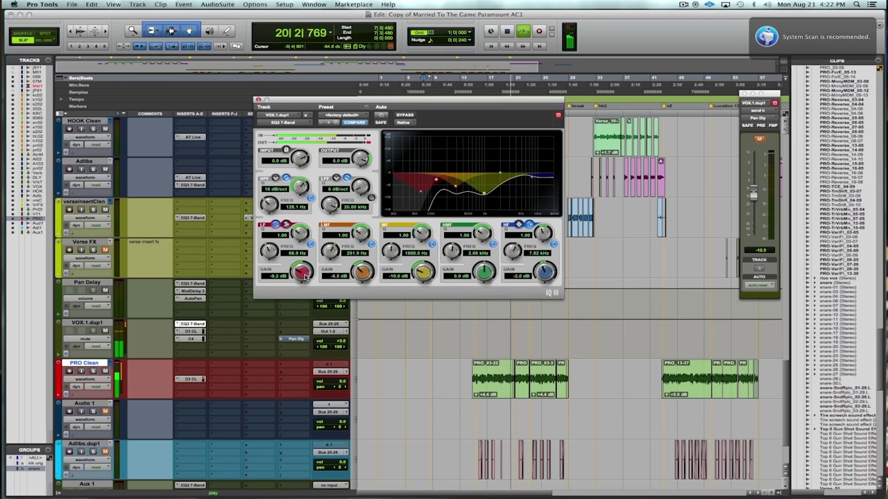
drag(310, 274, 306, 266)
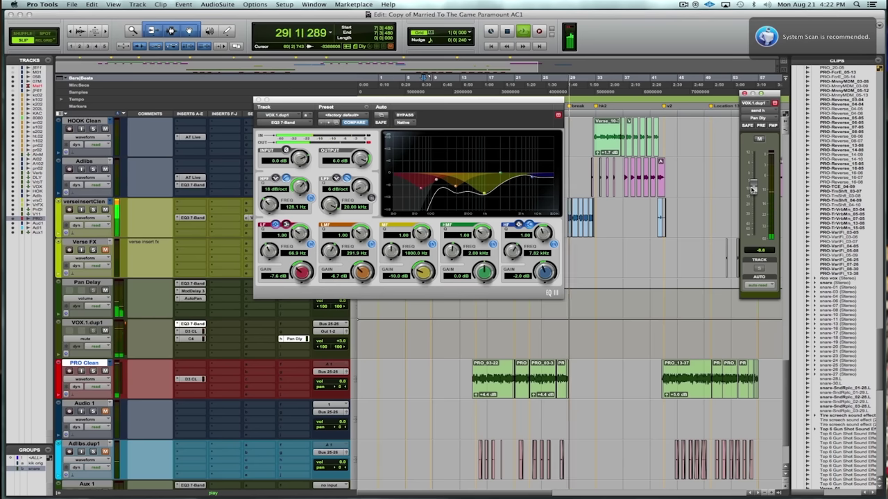
key(space)
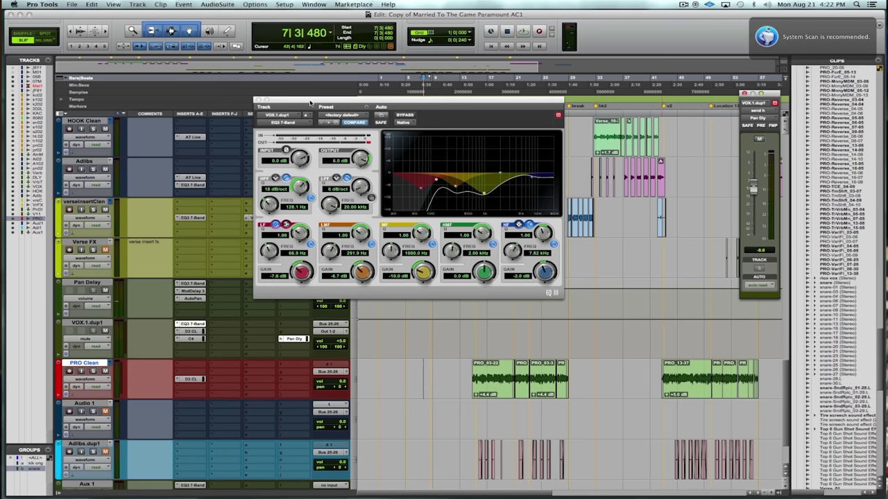
Add sends on VOX.1.dup1 to the DLY (Stereo) and Verb (Stereo) buses below the Pan Dly send during playback.
drag(310, 102, 246, 71)
key(super+bracketleft)
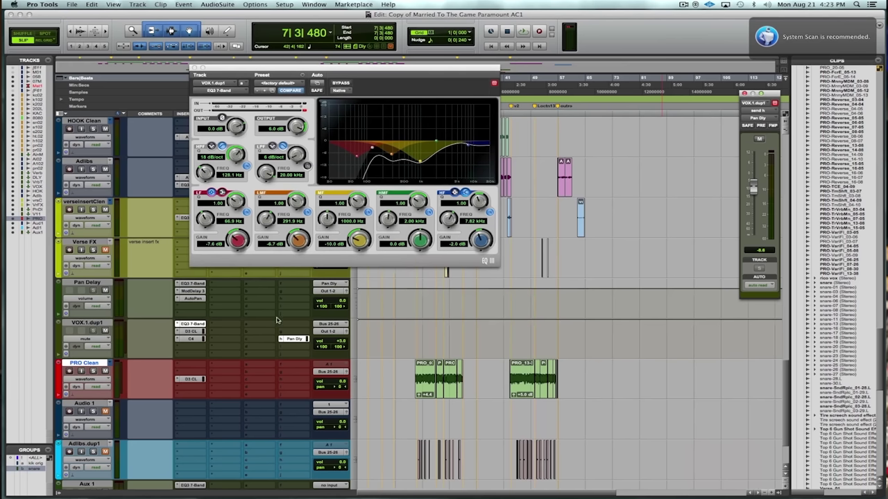
key(space)
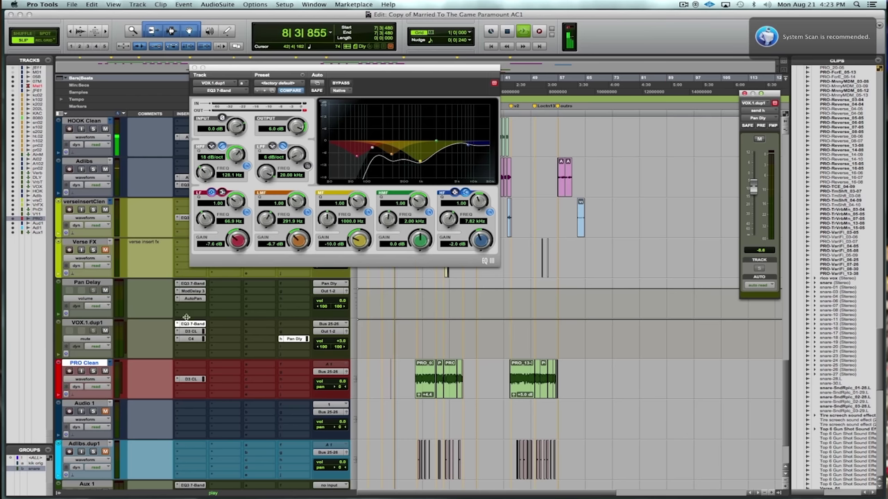
click(286, 349)
mouse_move(294, 370)
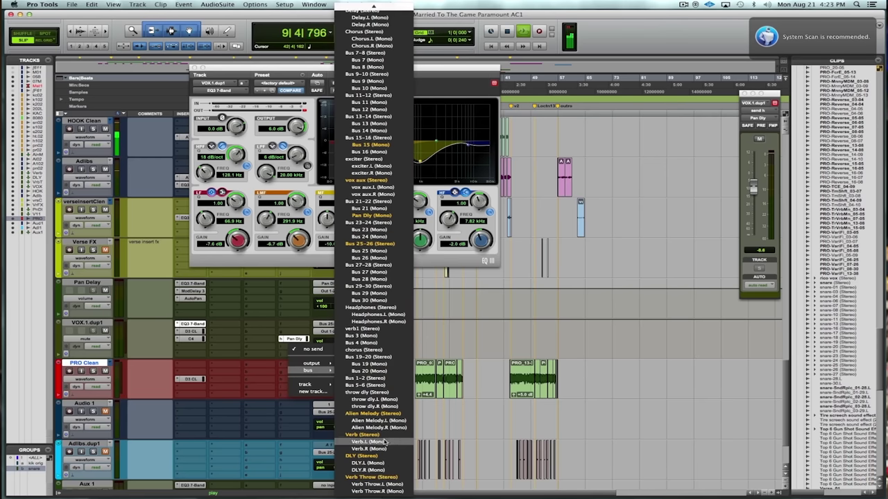
click(367, 456)
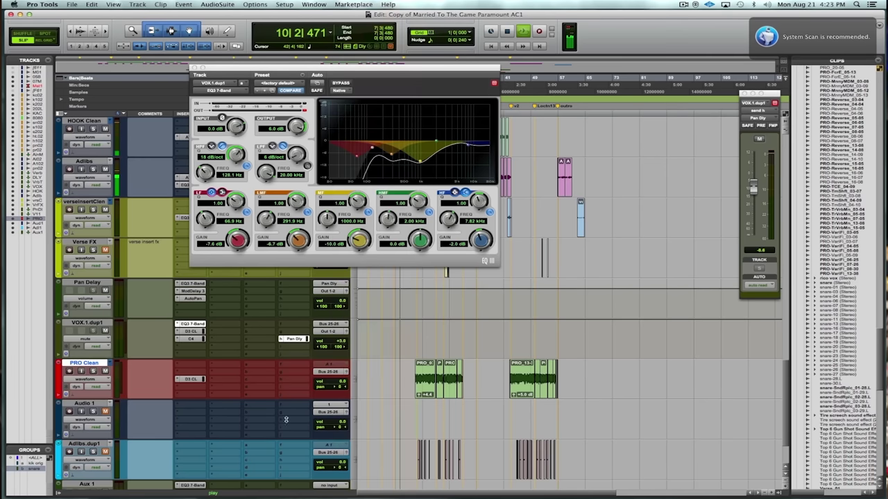
click(284, 354)
mouse_move(303, 378)
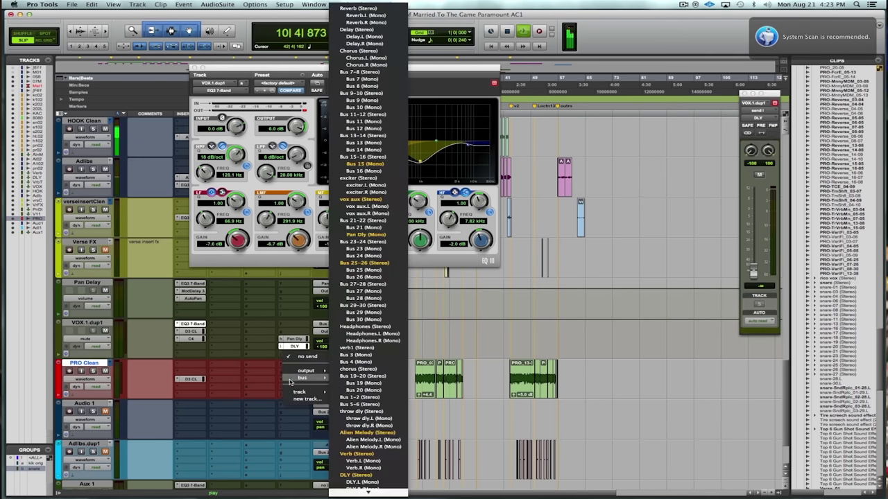
click(375, 454)
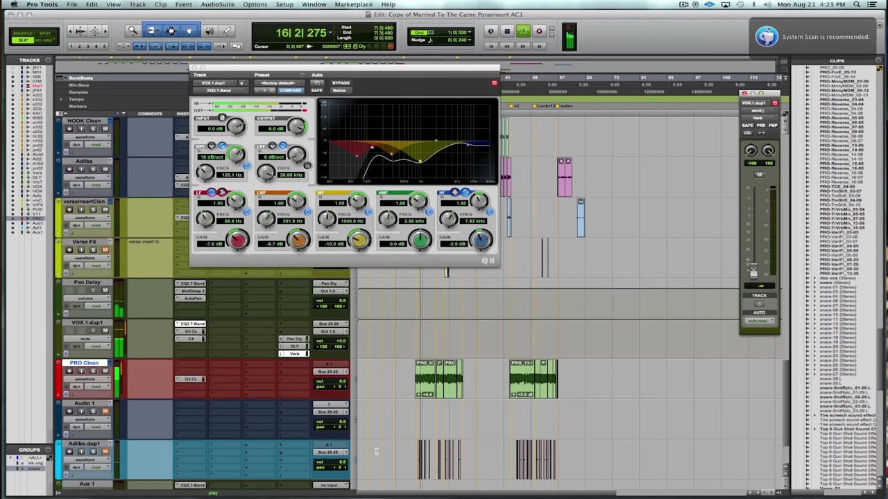
On Pan Delay, set Mod Delay III to an eighth note (405.4 ms), and EQ3's high-pass to 750.4 Hz and low-pass to 1.57 kHz.
click(193, 291)
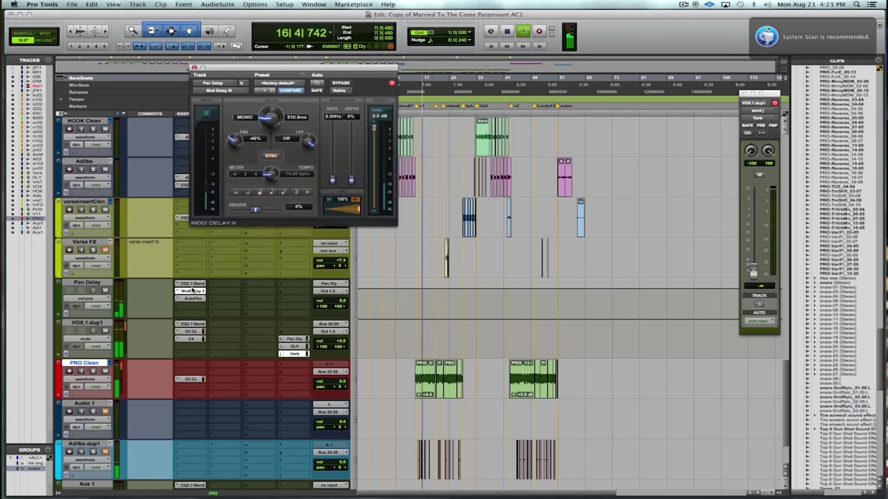
click(271, 193)
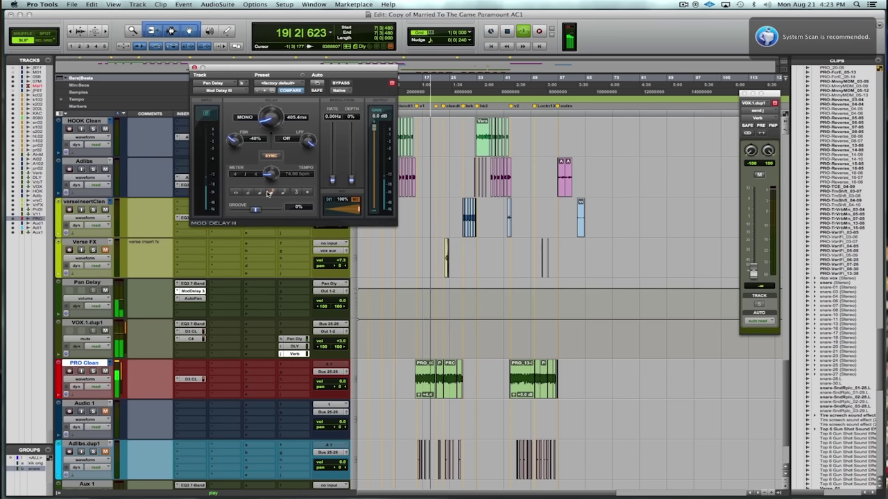
click(193, 284)
drag(206, 172, 199, 160)
drag(276, 174, 266, 165)
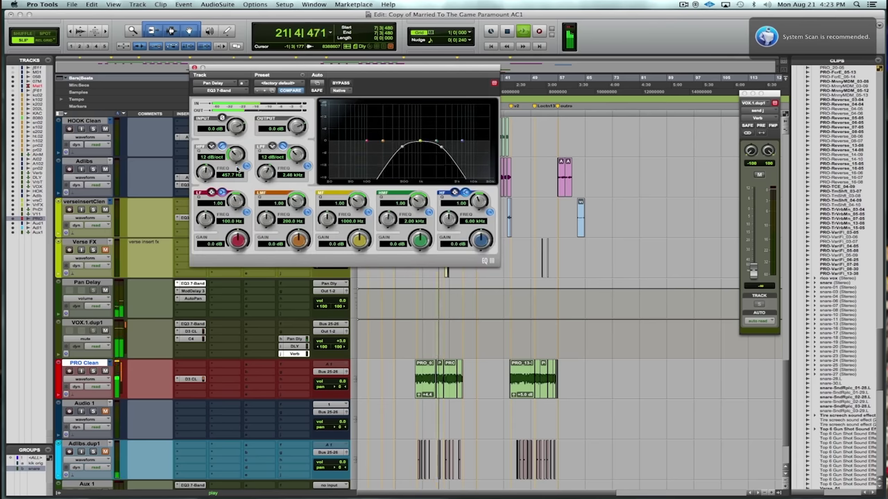
drag(206, 174, 208, 170)
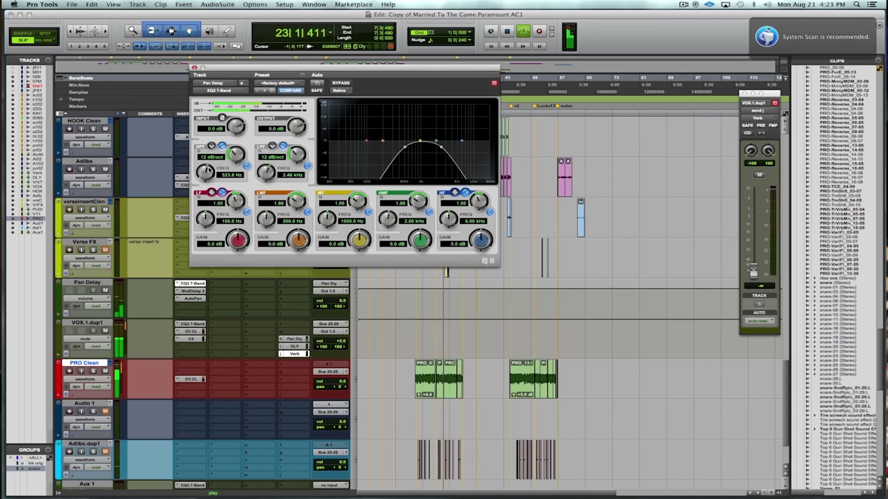
drag(208, 169, 206, 158)
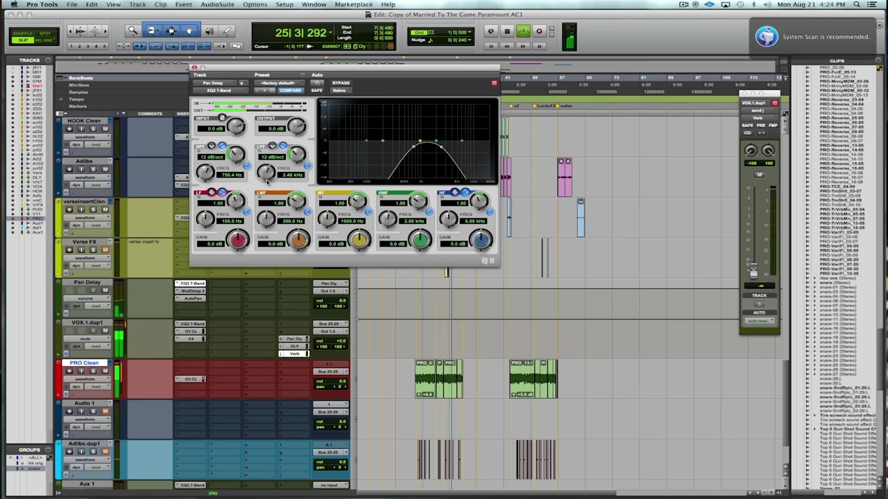
drag(269, 174, 264, 191)
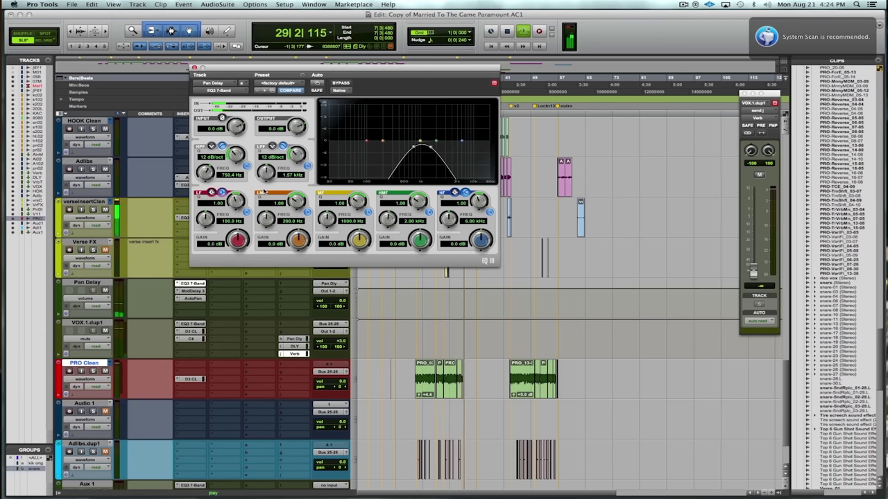
Play the session from bar 42 on the PRO Clean track, close Pan Delay's EQ3 window, and place the cursor at bar 13.
click(509, 371)
key(space)
key(space)
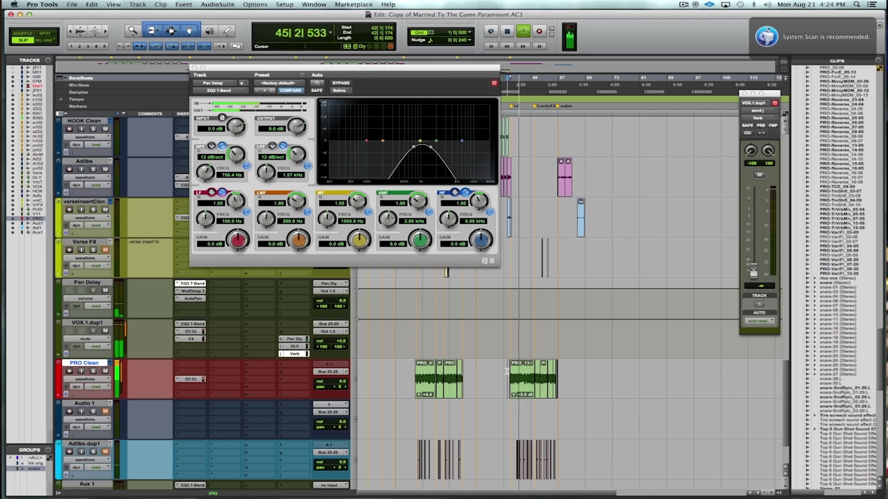
key(space)
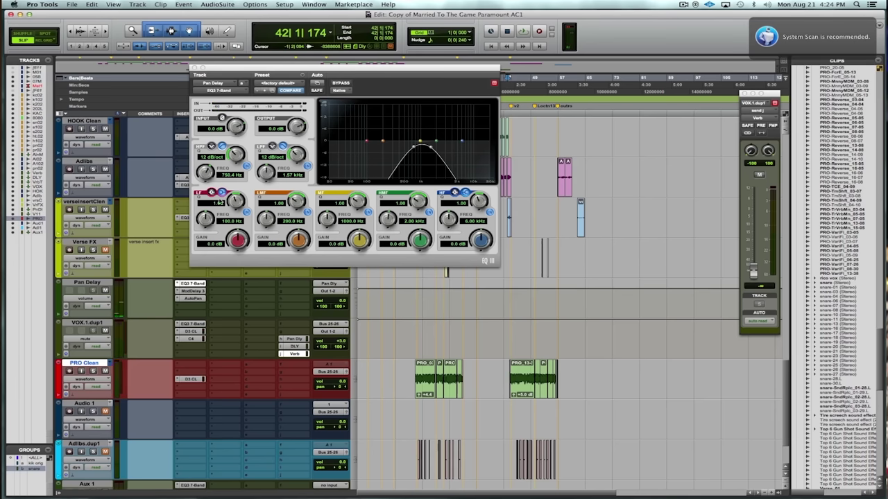
click(194, 67)
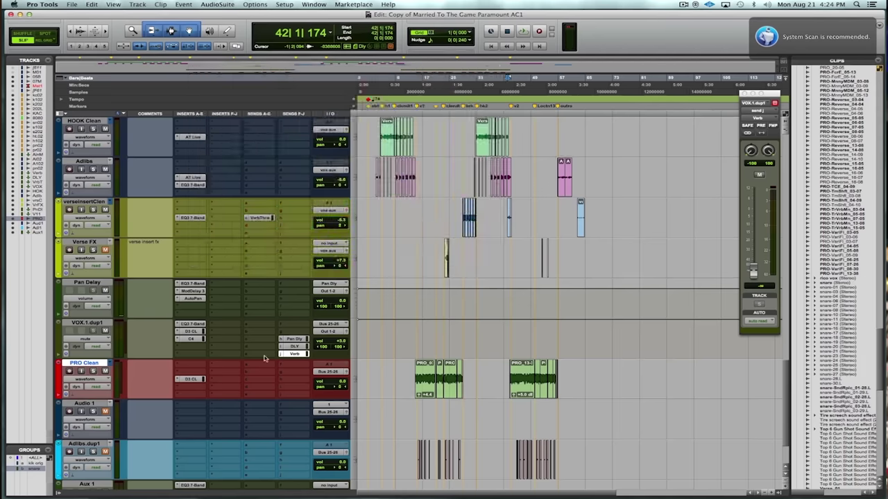
click(410, 371)
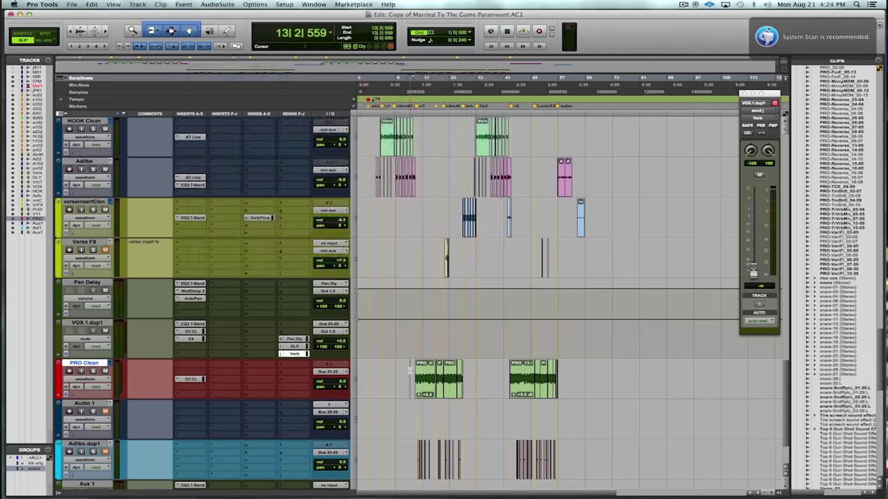
click(293, 333)
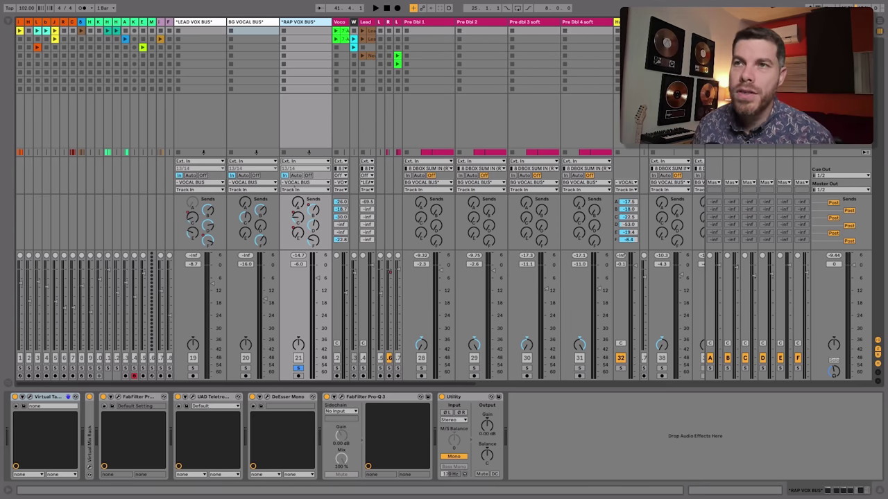
In Ableton Live, play the second verse, enlarge the Rap Verse track in the arrangement, and return to Session View with playback stopped.
key(space)
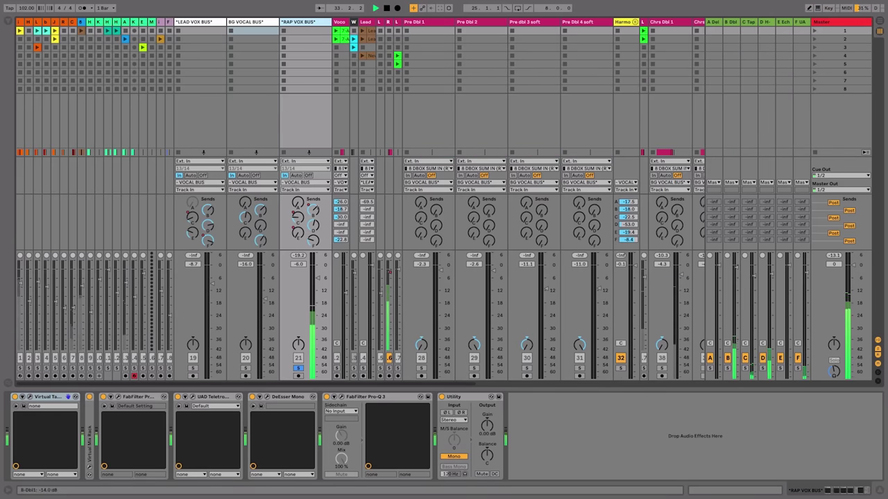
key(Tab)
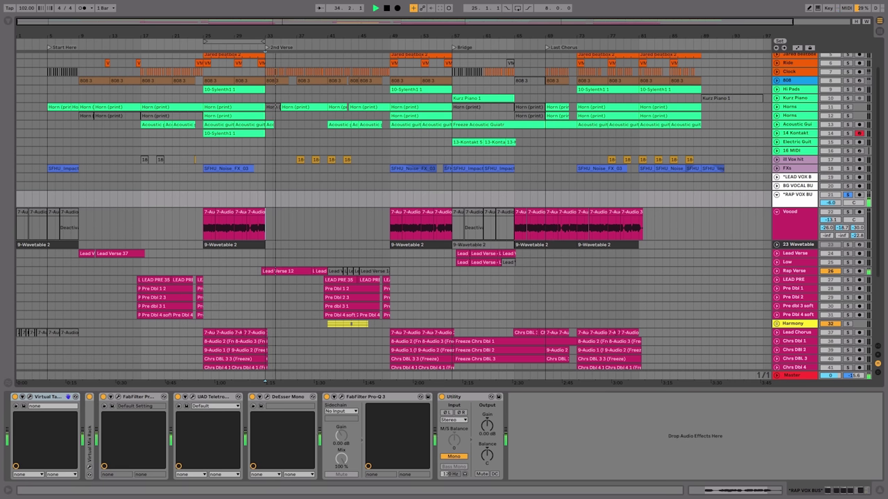
key(alt+plus)
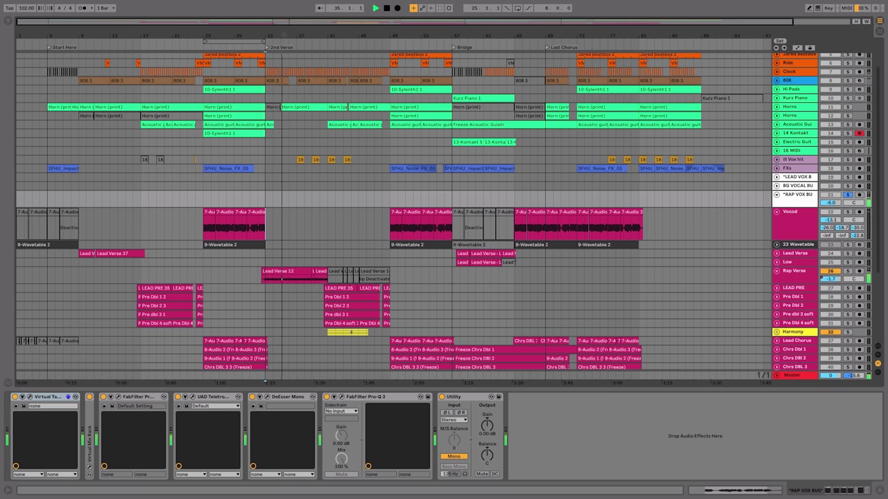
key(plus)
key(plus)
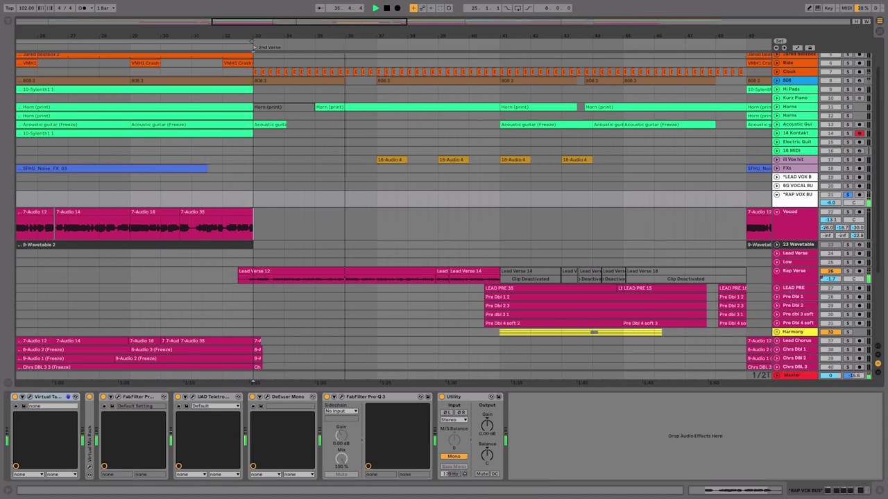
key(Down)
key(alt+plus)
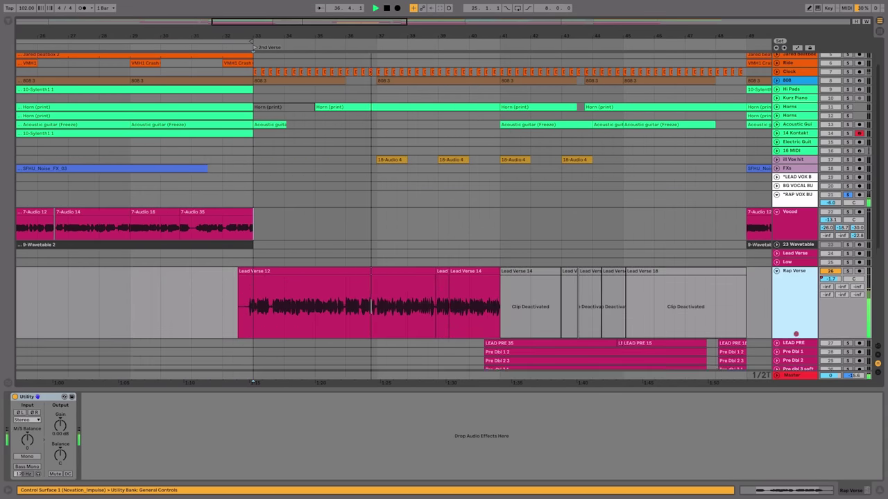
scroll(797, 331, down, 3)
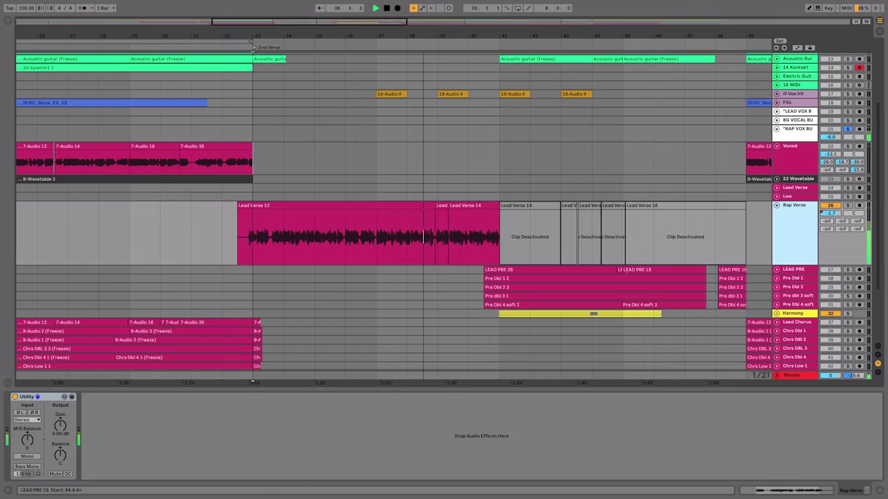
key(Tab)
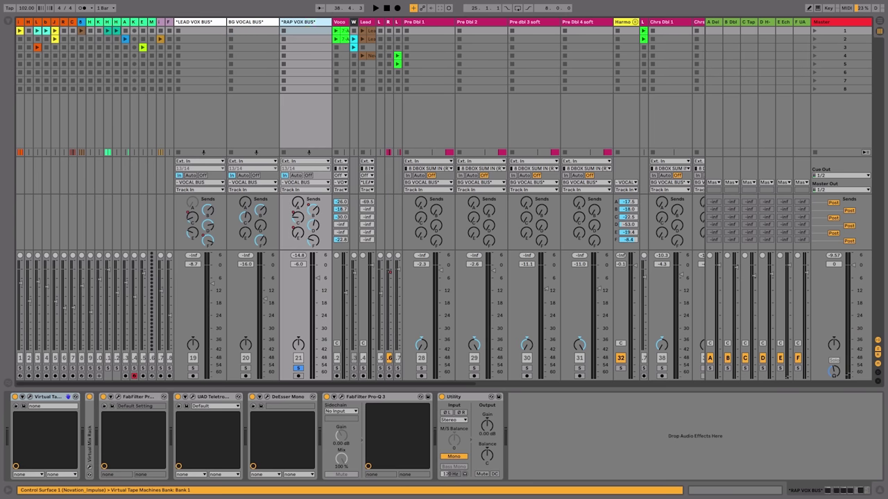
Unfold the Virtual Mix Rack on RAP VOX BUS, show its Virtual Channel module, and close the plug-in window.
double_click(89, 417)
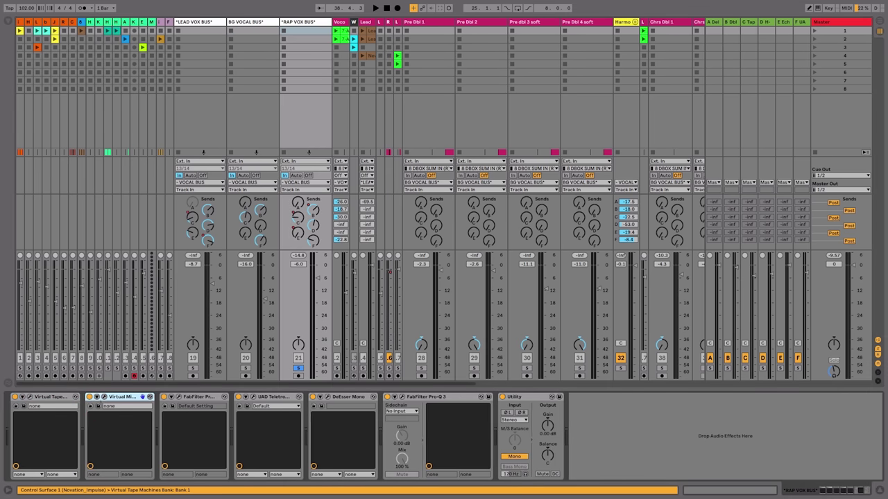
click(103, 397)
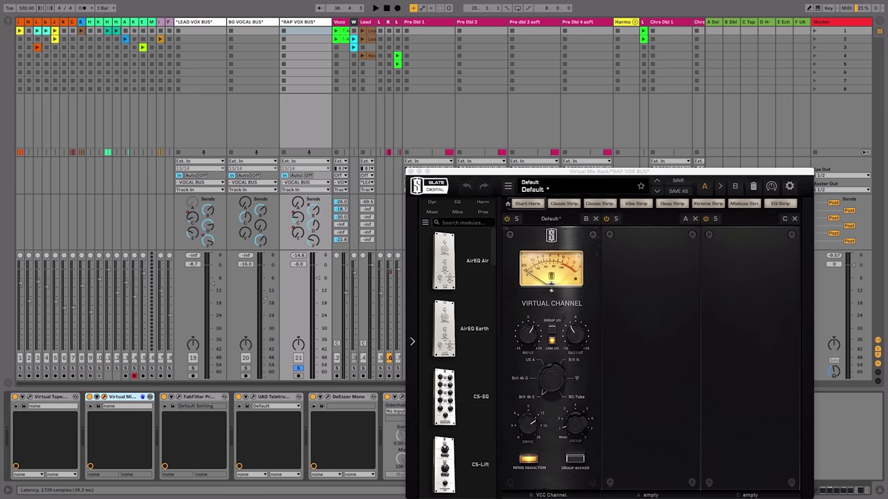
click(29, 397)
click(29, 397)
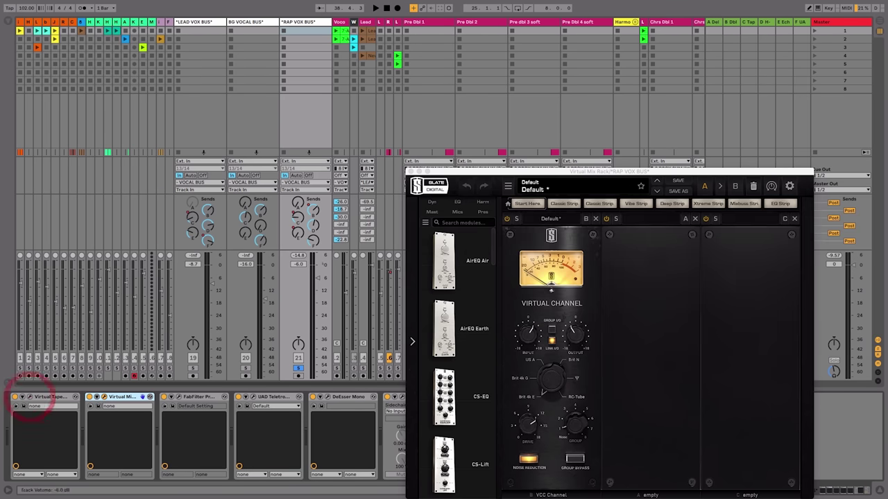
click(409, 172)
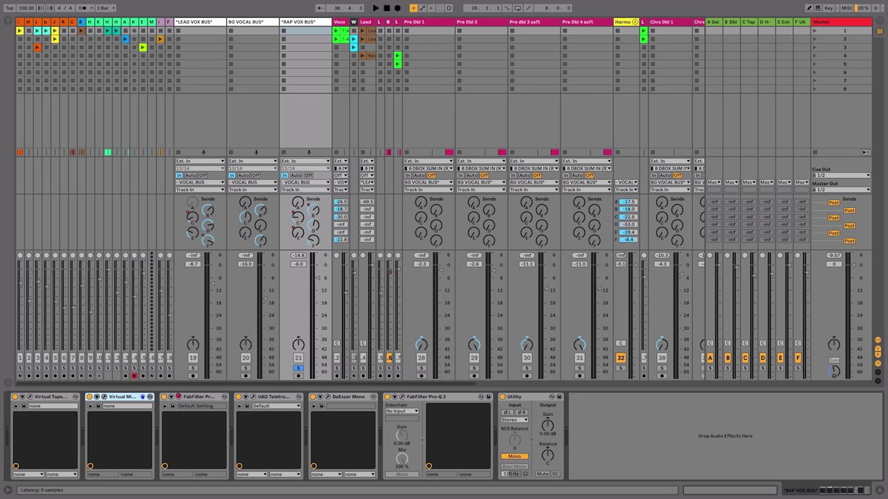
Compare the FabFilter Pro-Q curves of RAP VOX BUS and LEAD VOX BUS side by side, and close both windows.
click(178, 396)
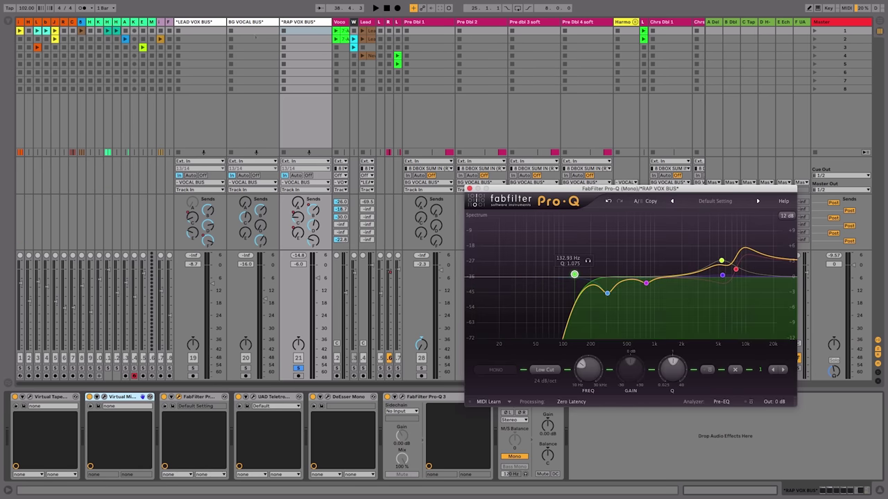
click(208, 22)
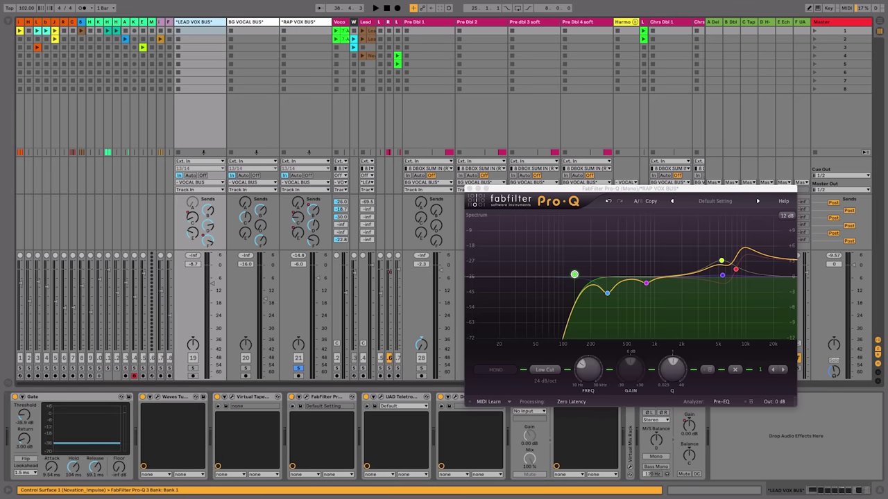
click(306, 396)
click(173, 215)
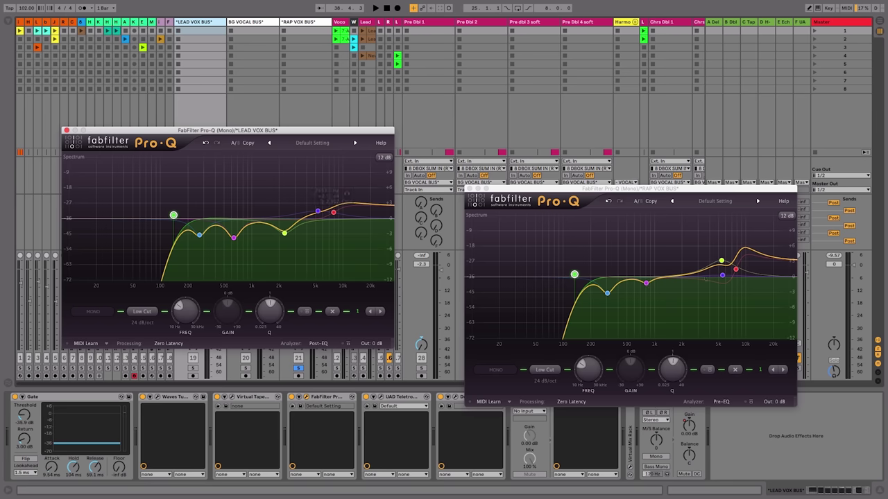
drag(684, 190, 659, 130)
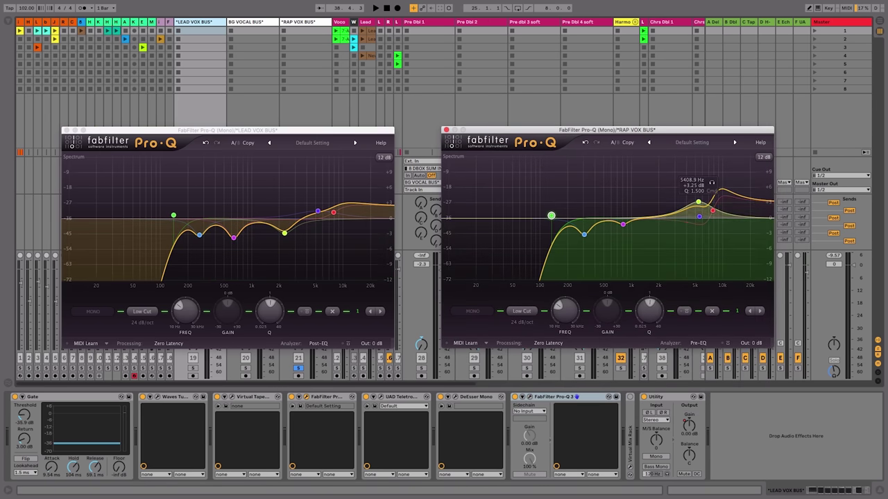
click(66, 129)
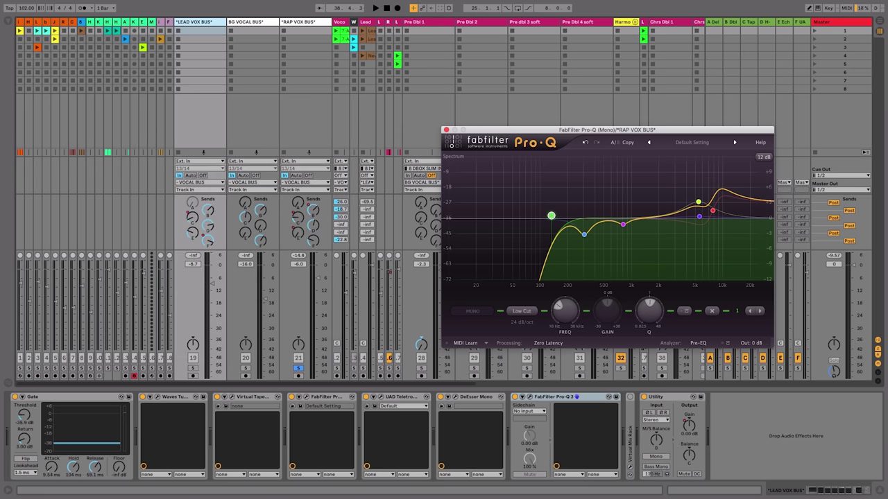
click(446, 130)
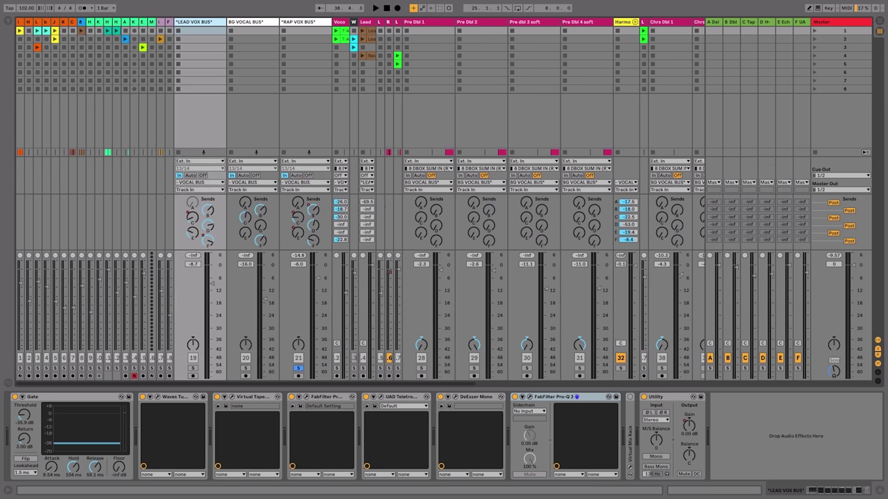
Show RAP VOX BUS's UAD Teletronix LA-2A and FabFilter Pro-Q windows side by side.
click(319, 23)
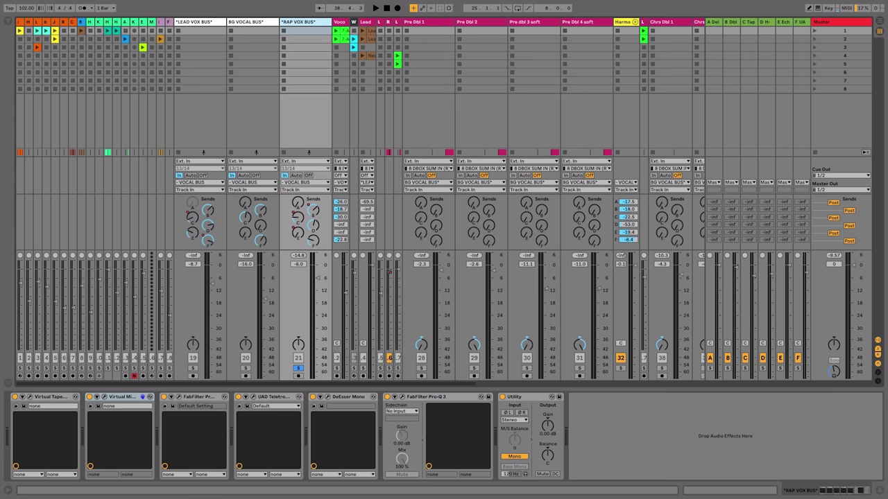
click(249, 397)
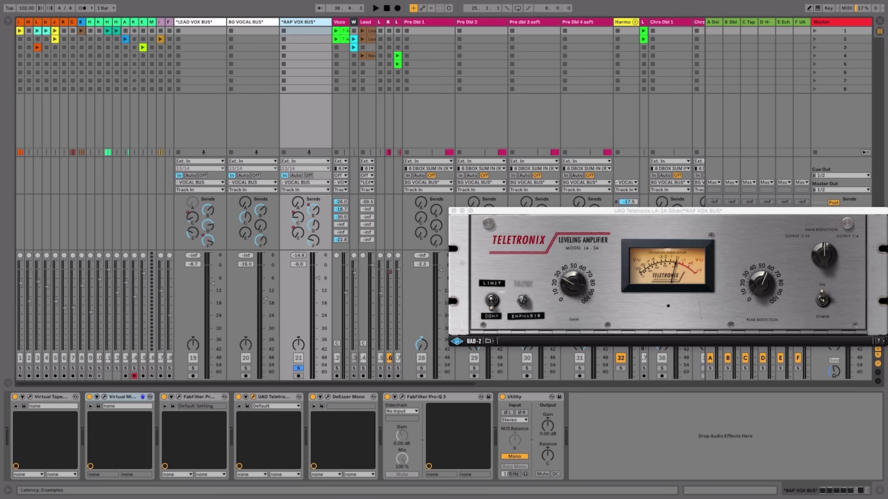
click(182, 399)
drag(560, 130, 208, 152)
drag(566, 211, 566, 160)
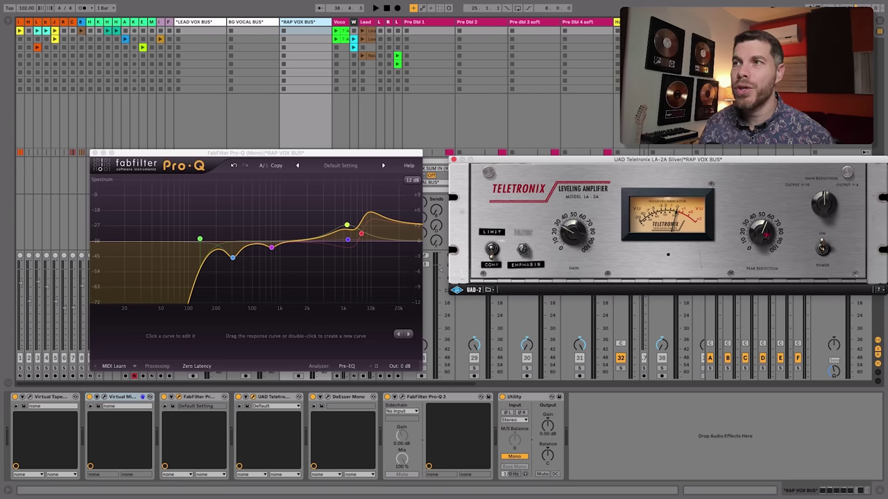
Play the rap vocal to monitor the Pro-Q spectrum and LA-2A meter, and close both plug-in windows.
key(space)
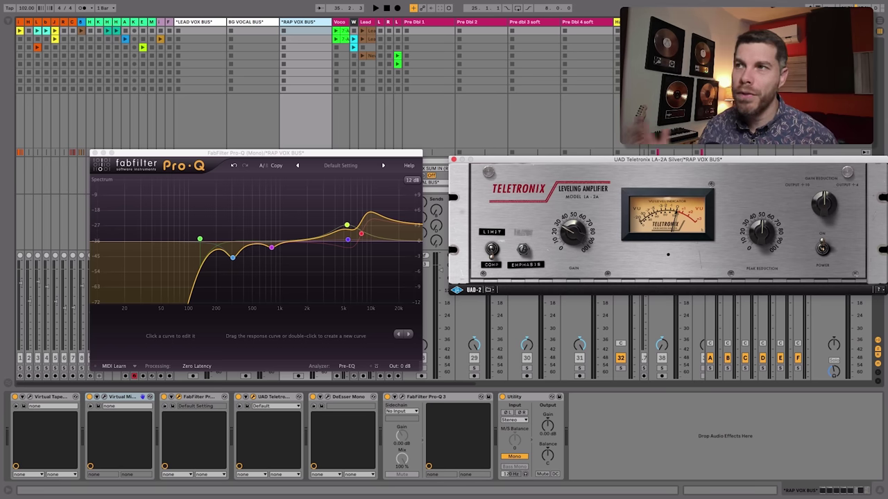
key(space)
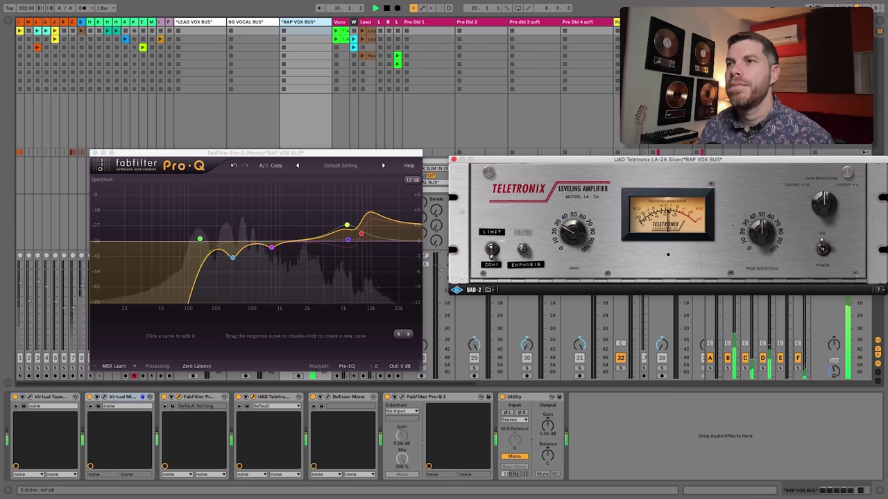
key(space)
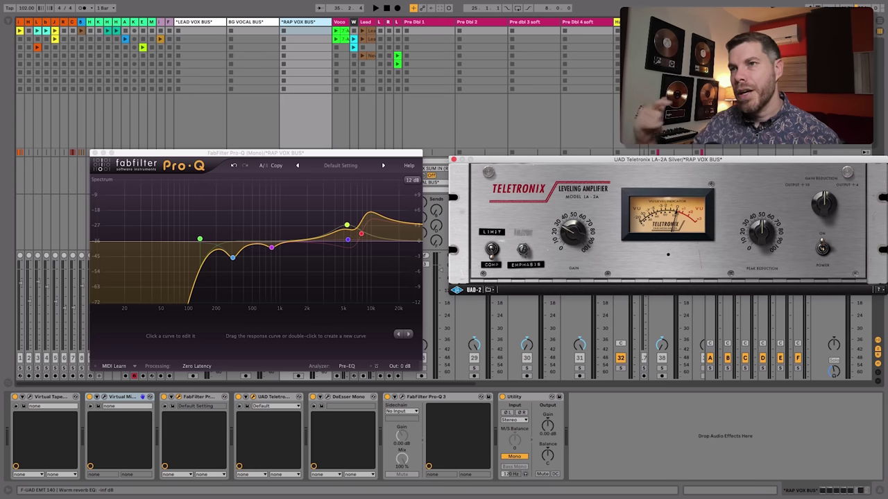
key(space)
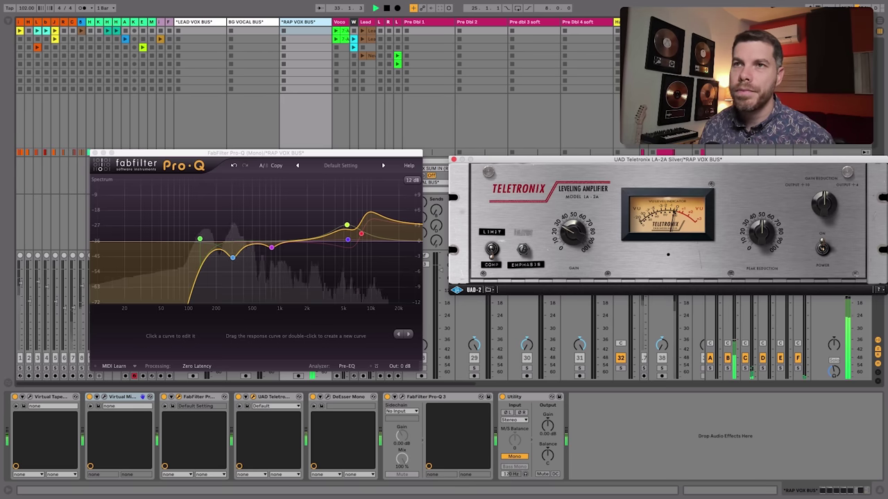
key(super+w)
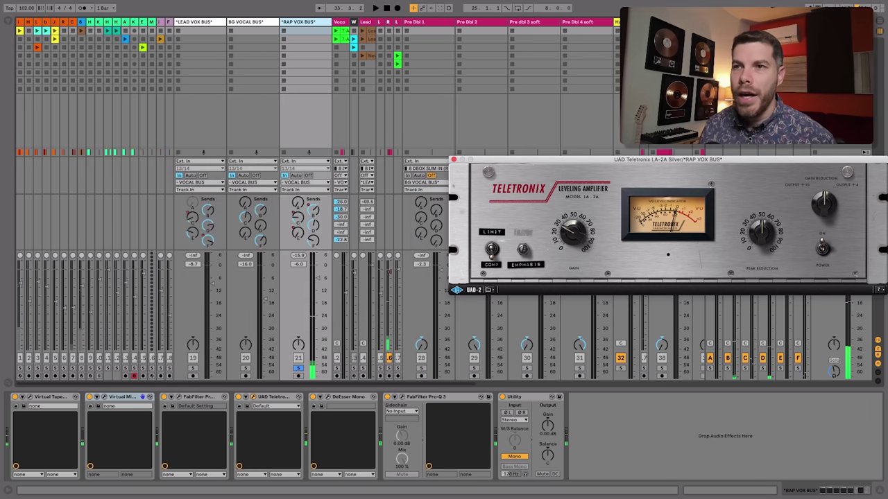
click(454, 159)
Show the DeEsser on RAP VOX BUS, open the FabFilter Pro-Q 3 after it, and close the DeEsser window.
click(326, 397)
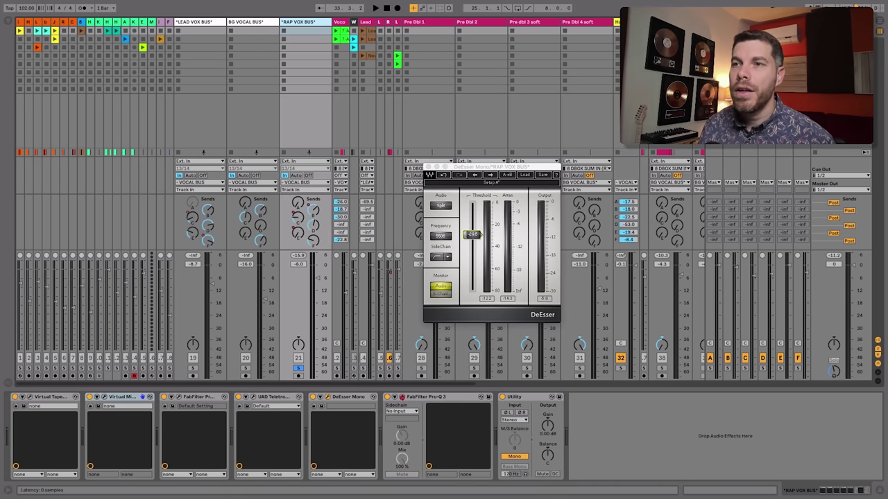
click(402, 398)
drag(527, 203, 569, 110)
click(428, 167)
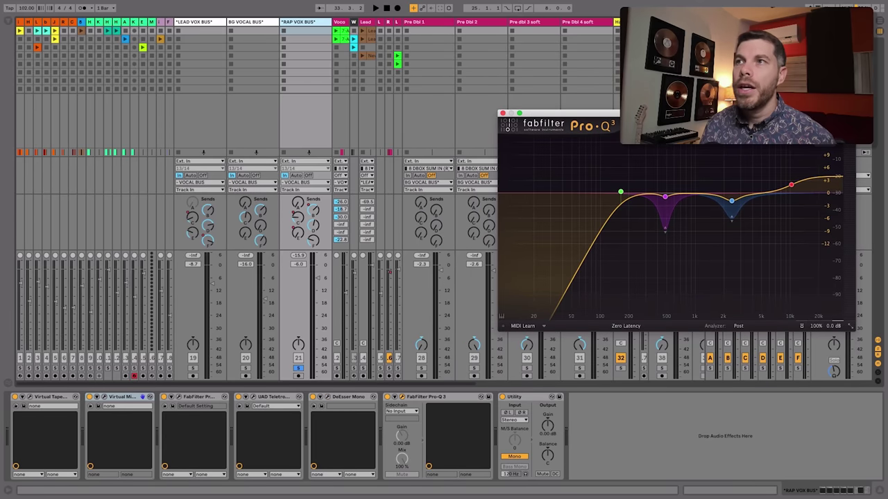
Select the 2423.5 Hz dynamic band in RAP VOX BUS's Pro-Q 3 and play the rap vocal from bar 33.
drag(569, 113, 591, 103)
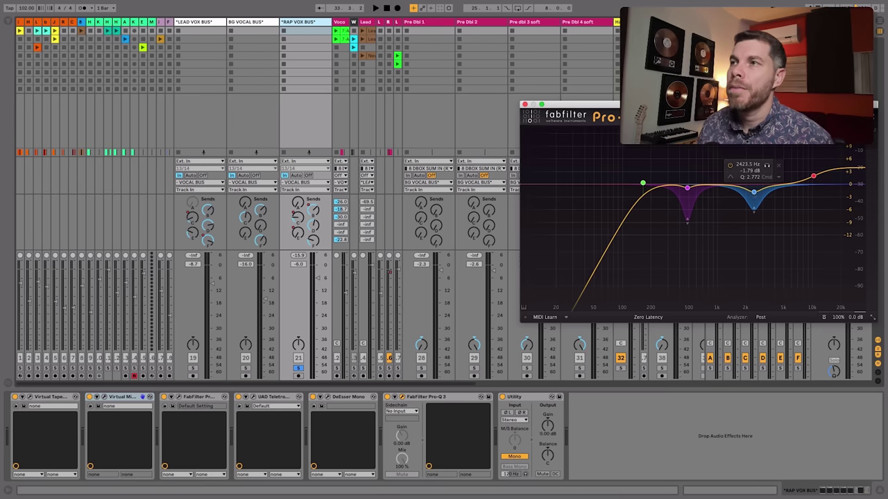
click(754, 191)
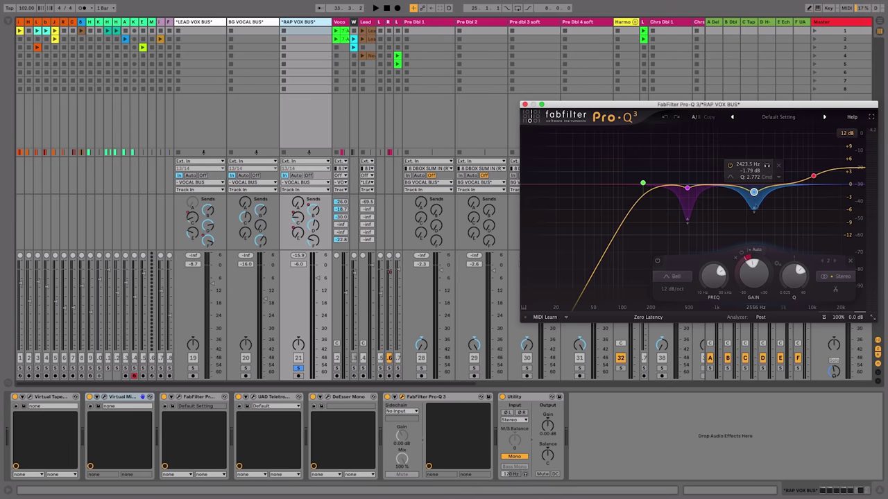
key(space)
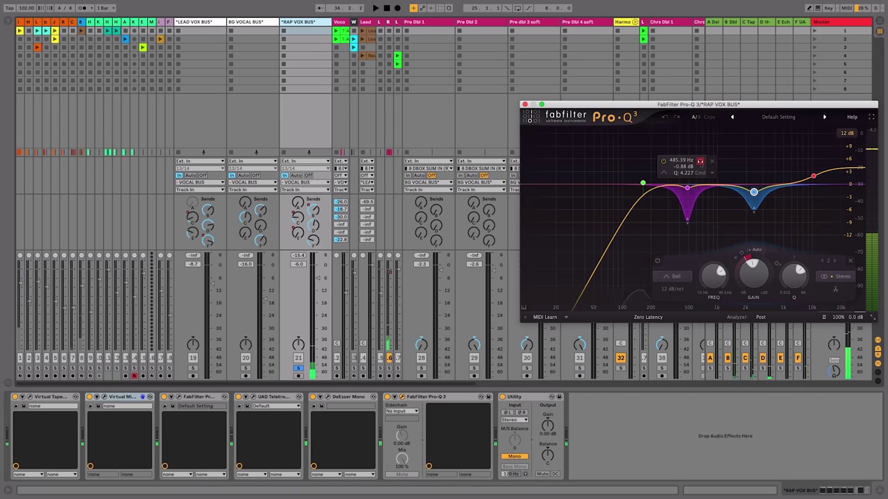
Play the rap vocal while soloing the 485.39 Hz dynamic band in RAP VOX BUS's Pro-Q 3, and turn the band solo off.
click(700, 161)
key(space)
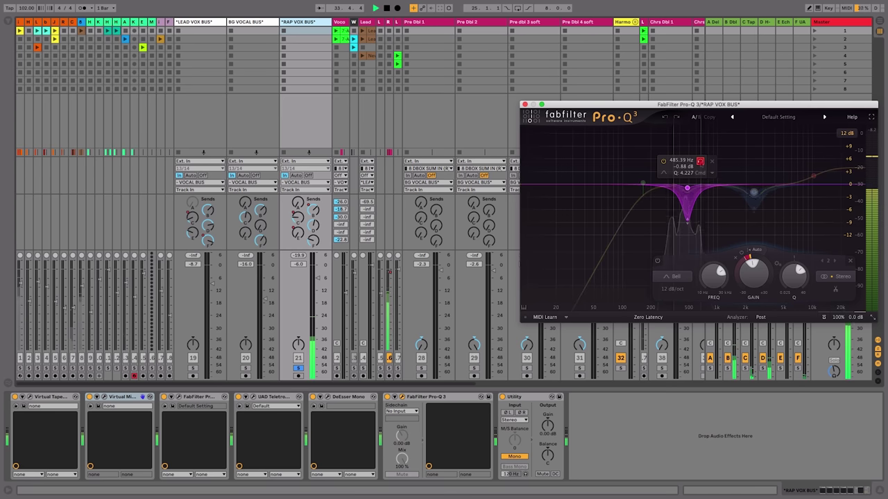
click(700, 161)
key(space)
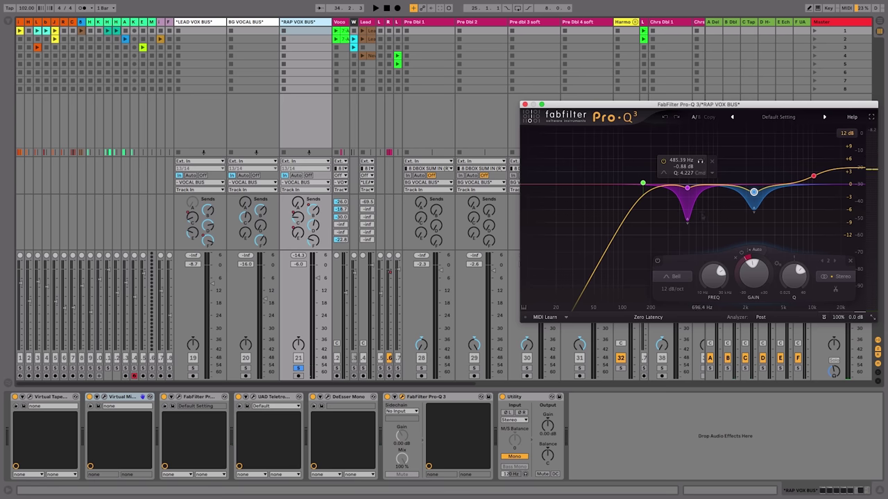
Select the 2423.5 Hz dynamic band in the Pro-Q 3 and audition it soloed with the rap vocal playing.
click(687, 188)
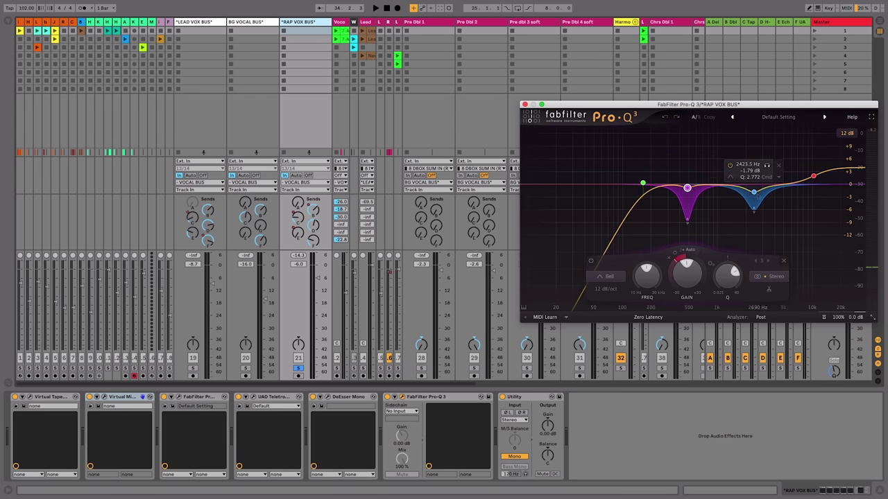
click(754, 192)
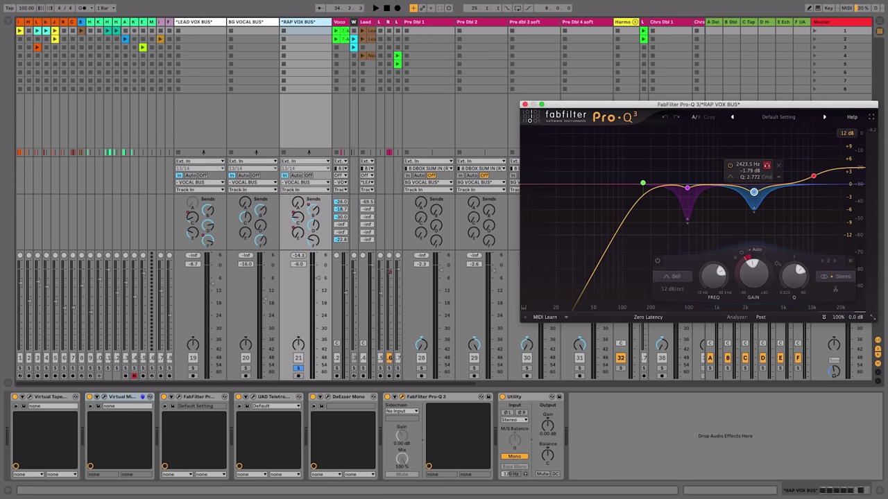
key(space)
alt+click(754, 192)
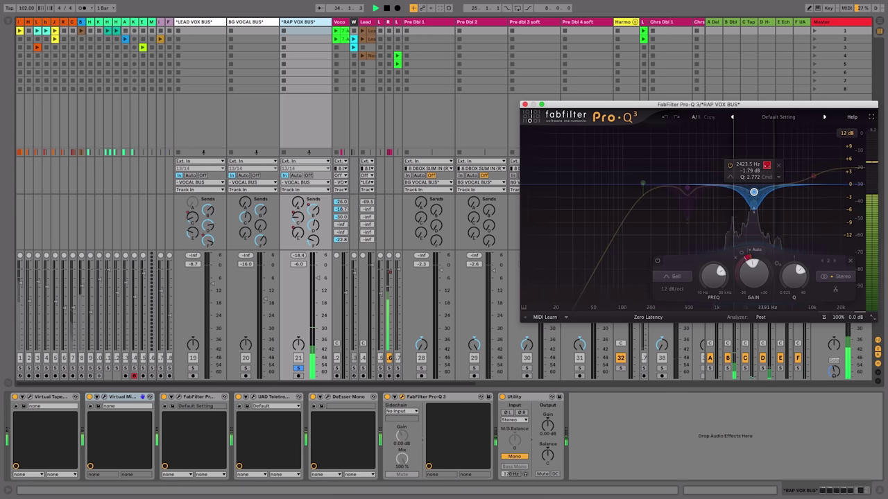
Select the 10353 Hz high shelf with the rap vocal playing, inspect the 163.86 Hz low cut, and close the Pro-Q 3 window.
click(814, 175)
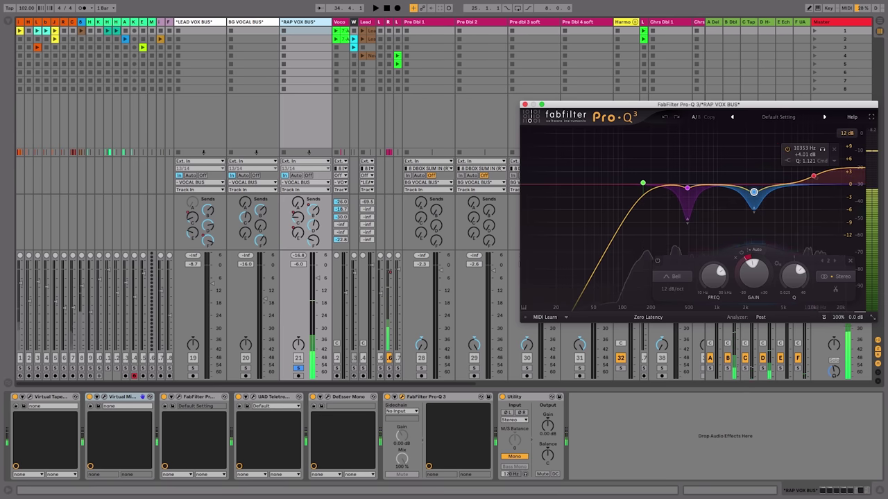
key(space)
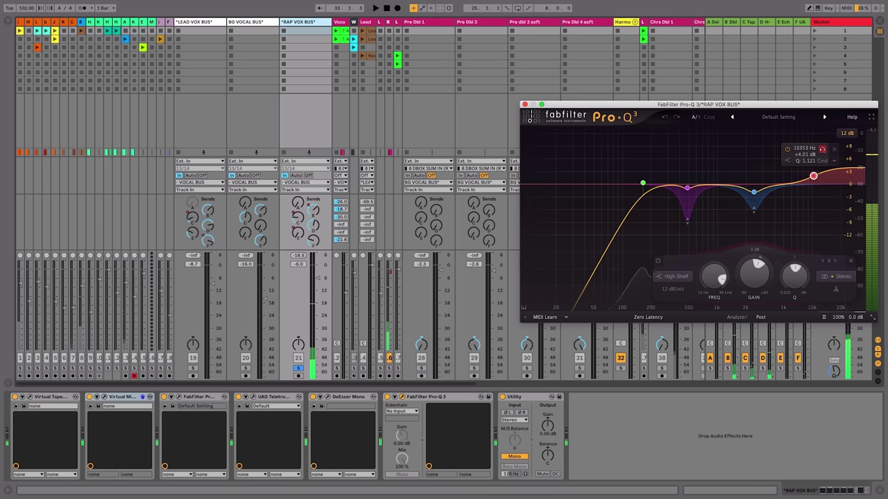
mouse_move(642, 183)
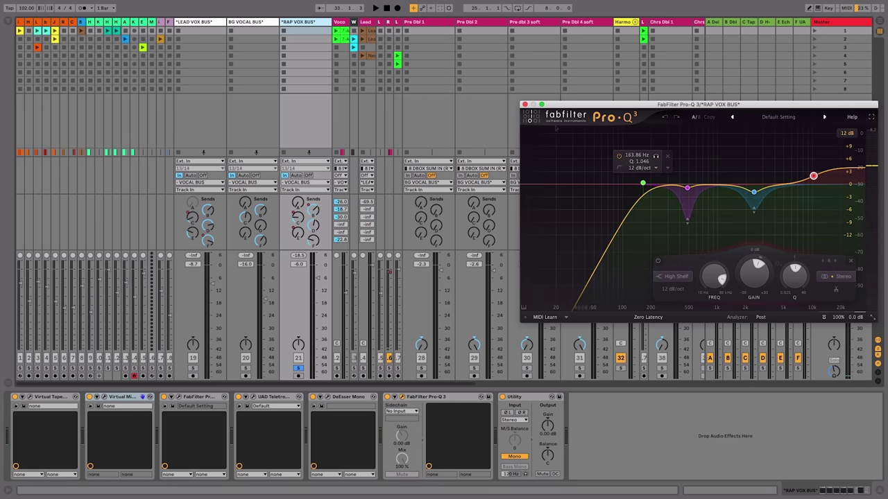
click(524, 104)
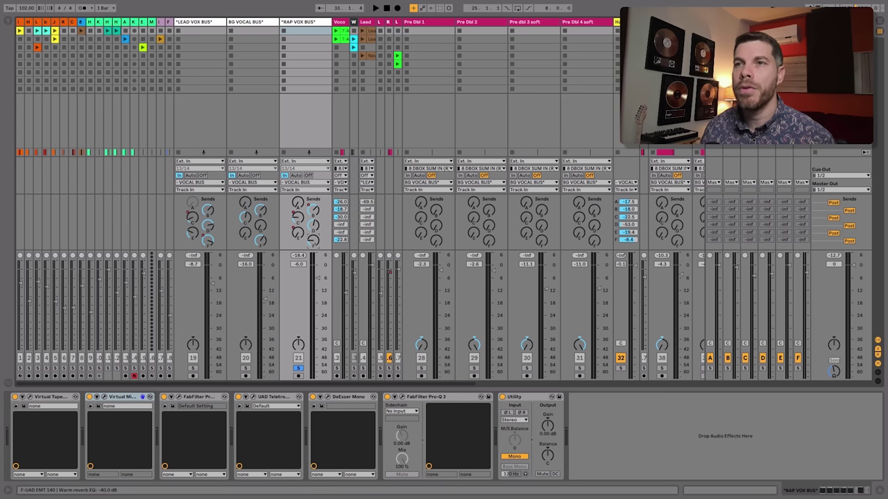
Unsolo RAP VOX BUS and play the rap vocal within the full mix from bar 33.
key(space)
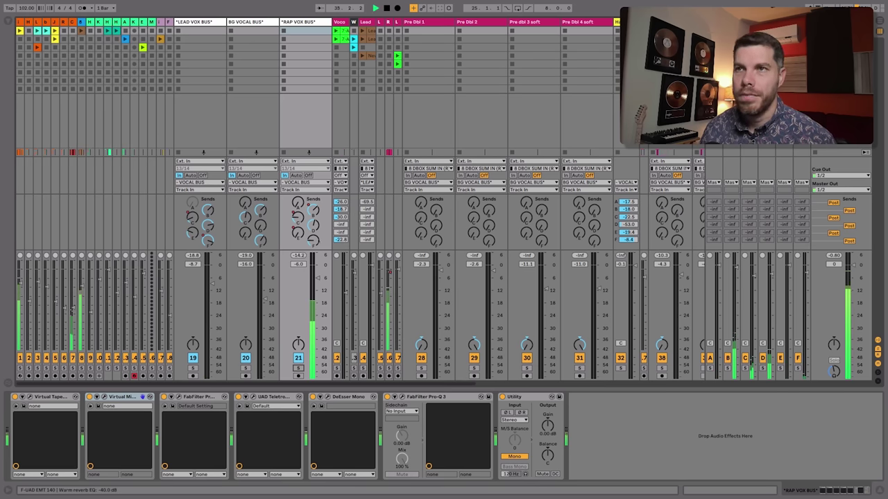
key(space)
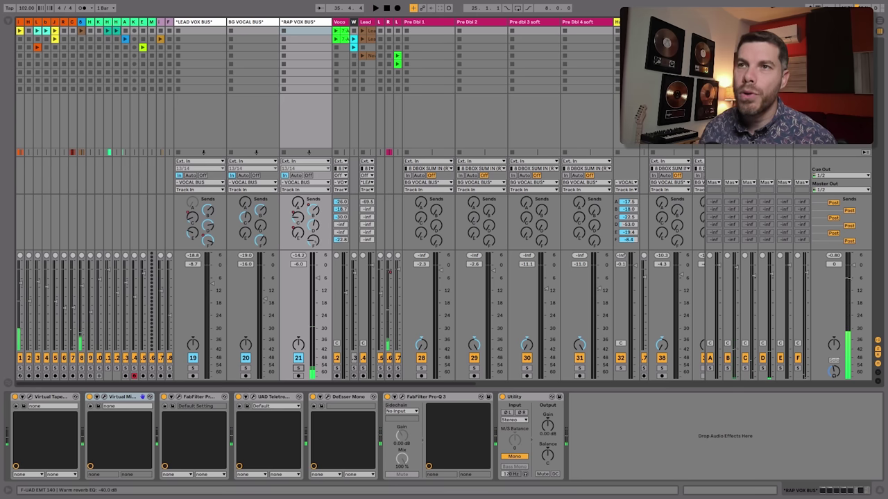
key(space)
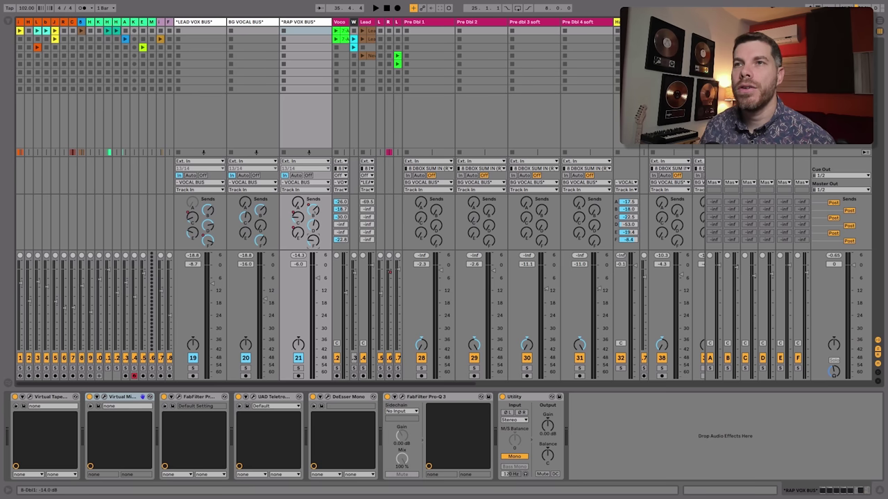
Show the Doubler2 device on the B-Dbl1 return track that RAP VOX BUS's second send feeds.
right_click(314, 212)
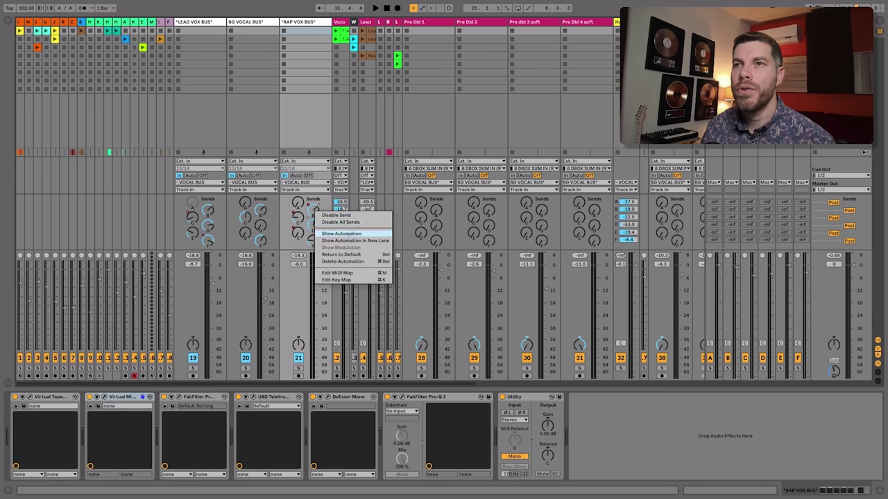
click(335, 215)
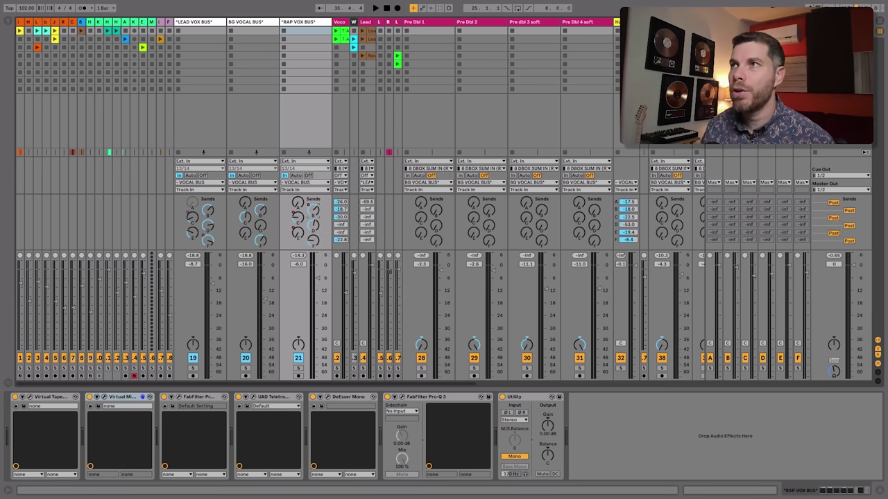
click(732, 201)
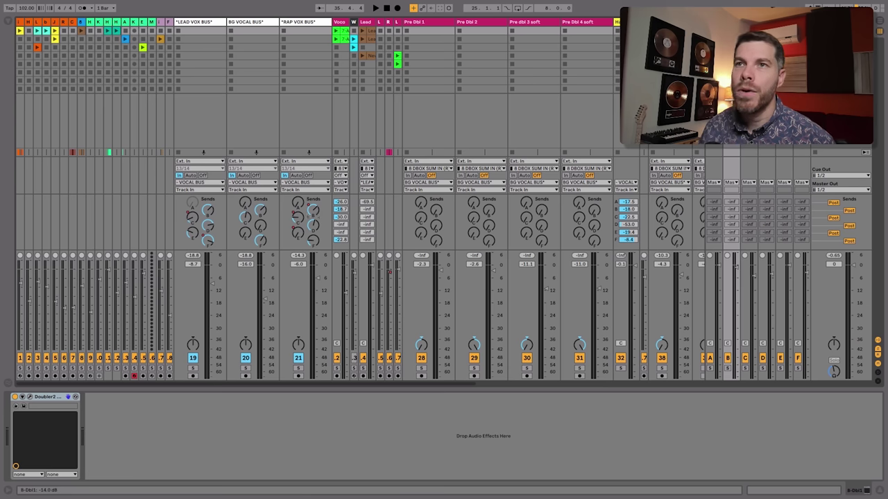
Show RAP VOX BUS's C-Tape Echo send automation in the arrangement and enlarge its lane.
right_click(298, 218)
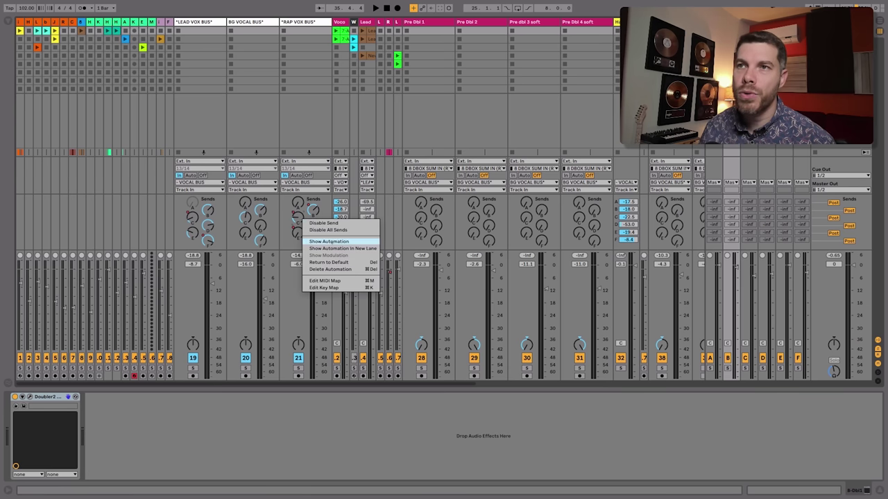
click(329, 241)
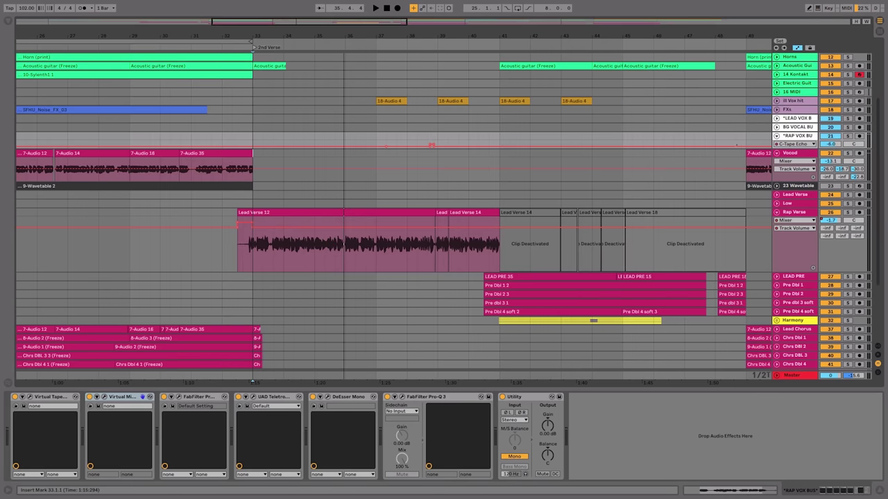
drag(793, 148, 792, 235)
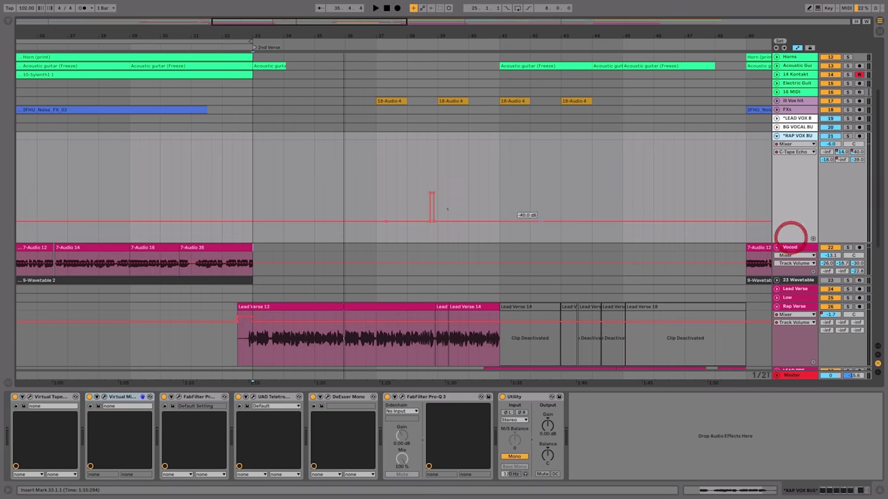
Play the arrangement from 38.3 through the raised section of the Tape Echo send automation before bar 39.
click(421, 162)
key(plus)
key(plus)
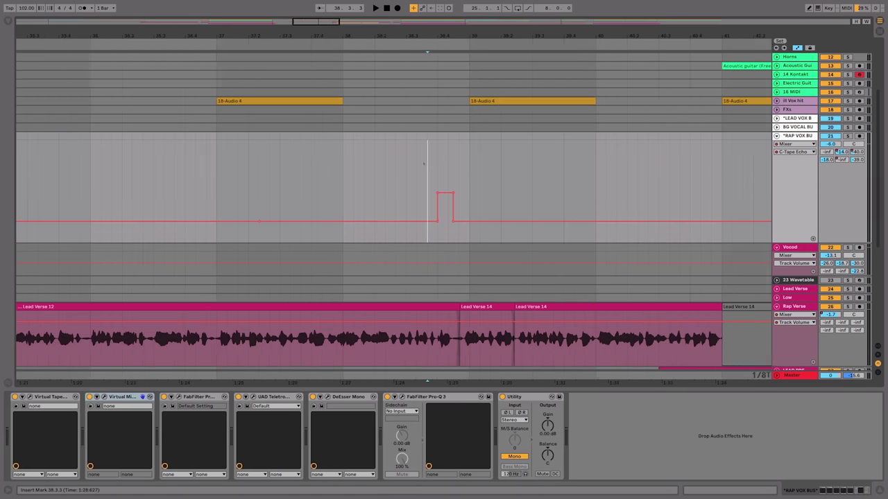
key(space)
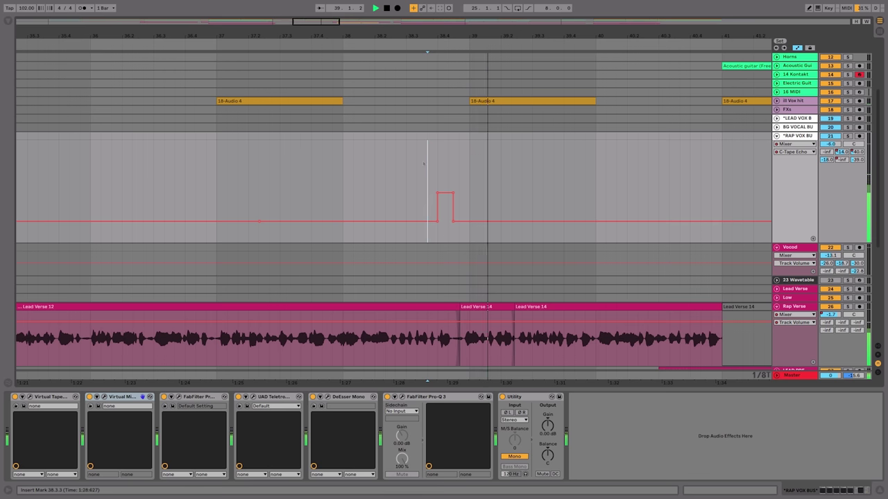
click(403, 165)
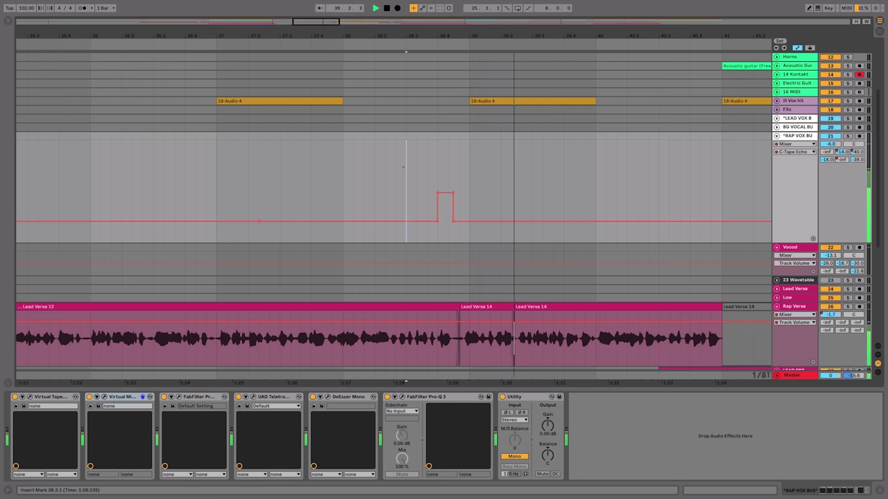
key(space)
Return to the mixer, show the H-Delay on return track D, and solo RAP VOX BUS to hear it with its sends.
key(Tab)
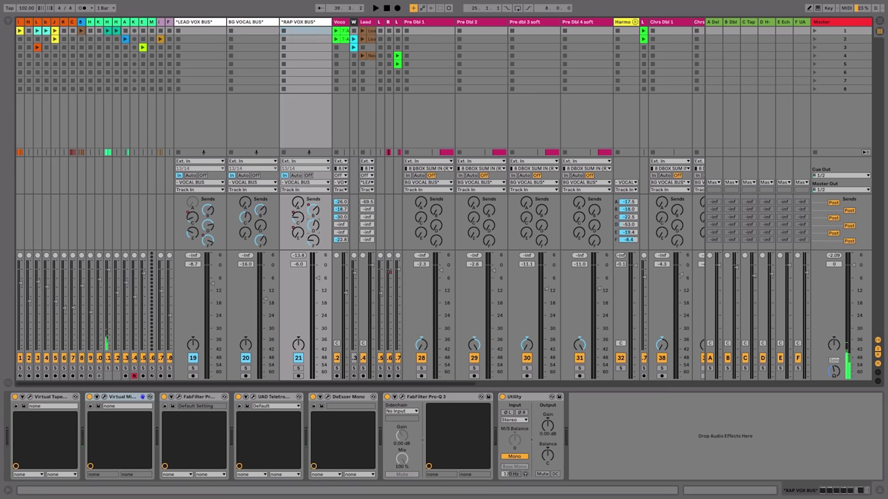
click(766, 22)
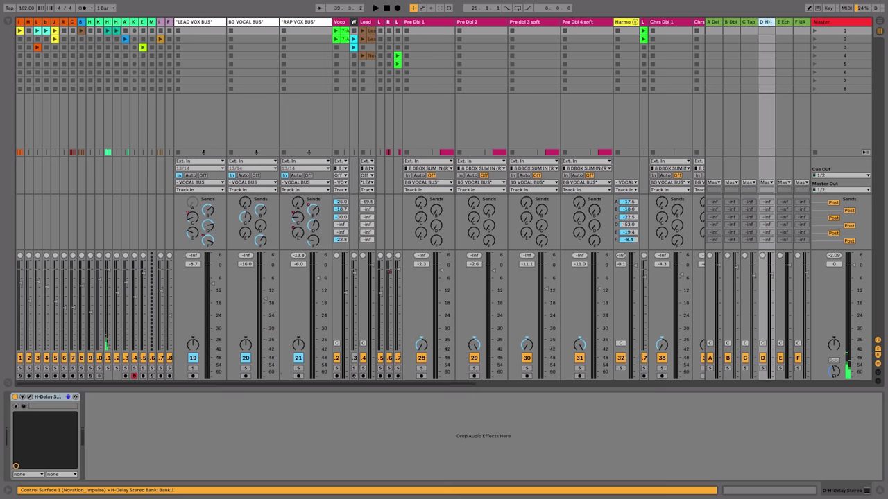
click(298, 367)
key(space)
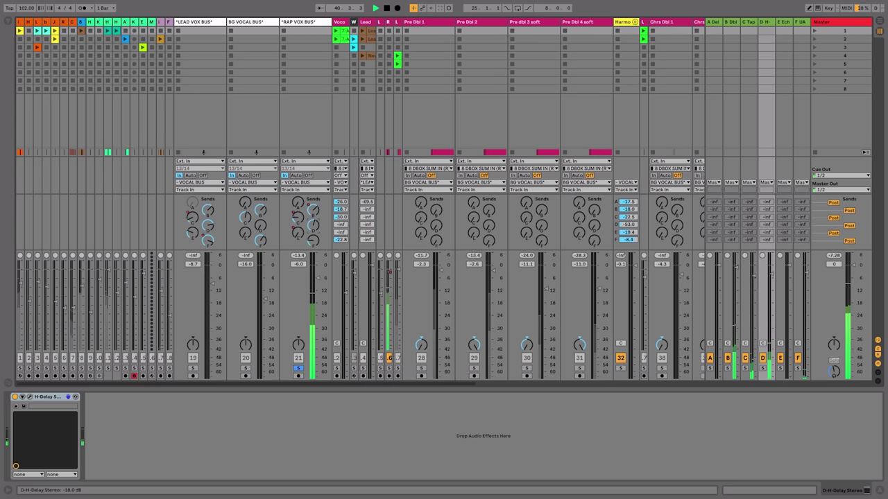
key(space)
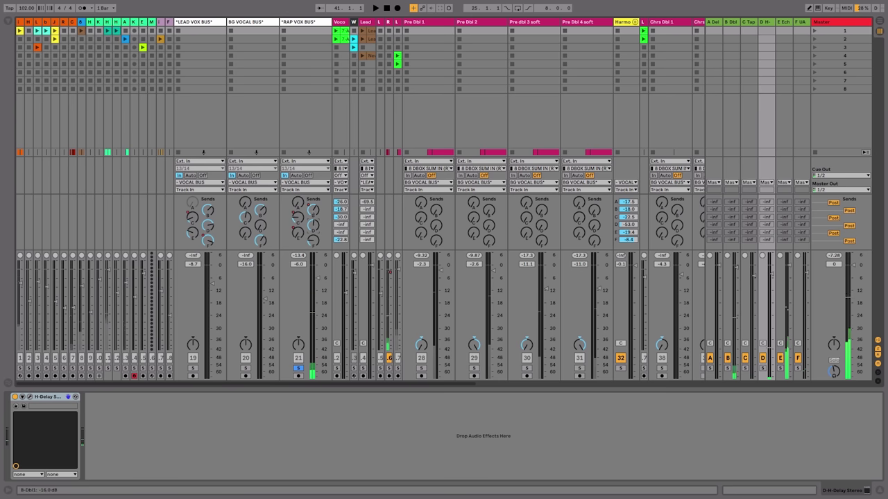
Disable all sends on RAP VOX BUS and play the dry rap vocal, first soloed and then unsoloed in the mix.
right_click(313, 212)
click(339, 224)
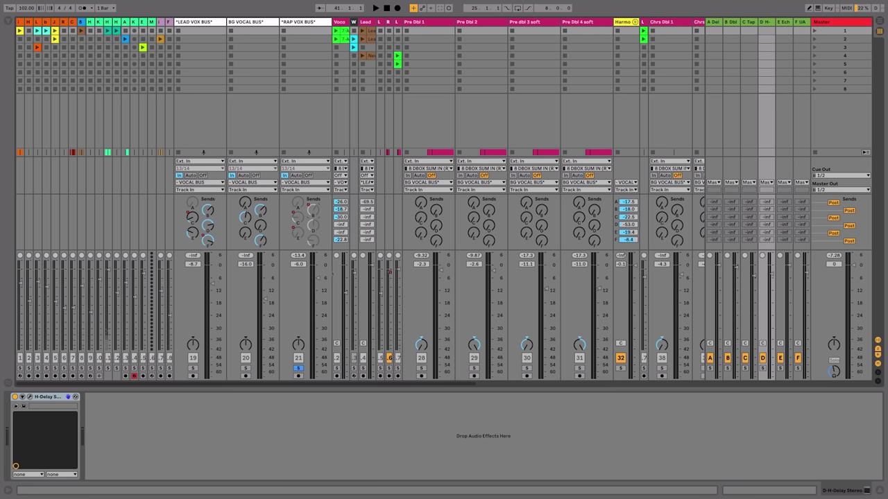
key(space)
click(298, 368)
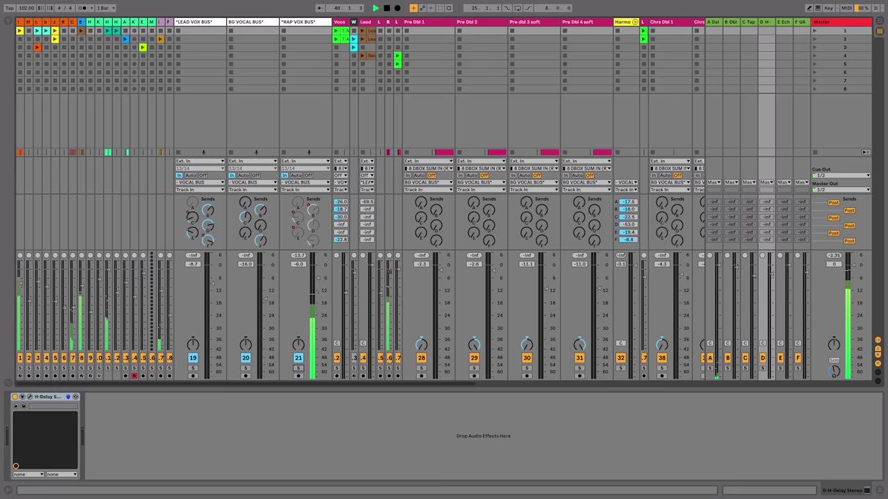
key(space)
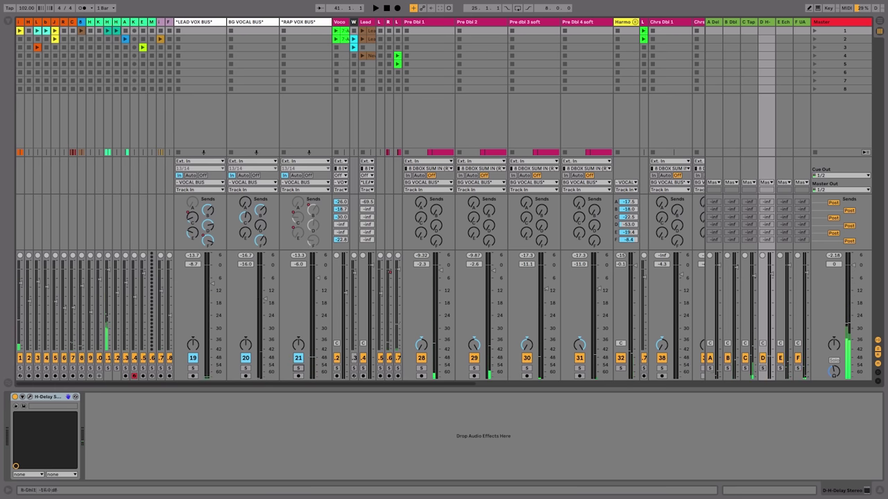
Enable all sends on RAP VOX BUS and play the full mix from 37.3.2 in the mixer view.
right_click(315, 209)
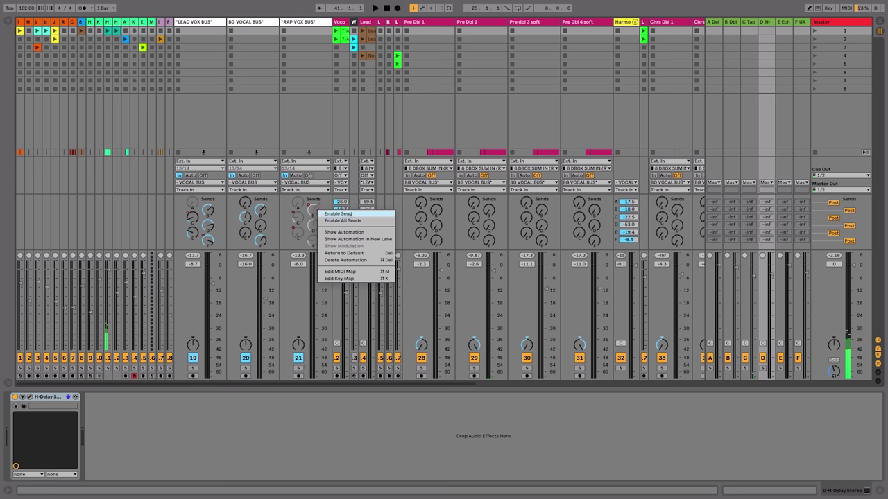
click(350, 218)
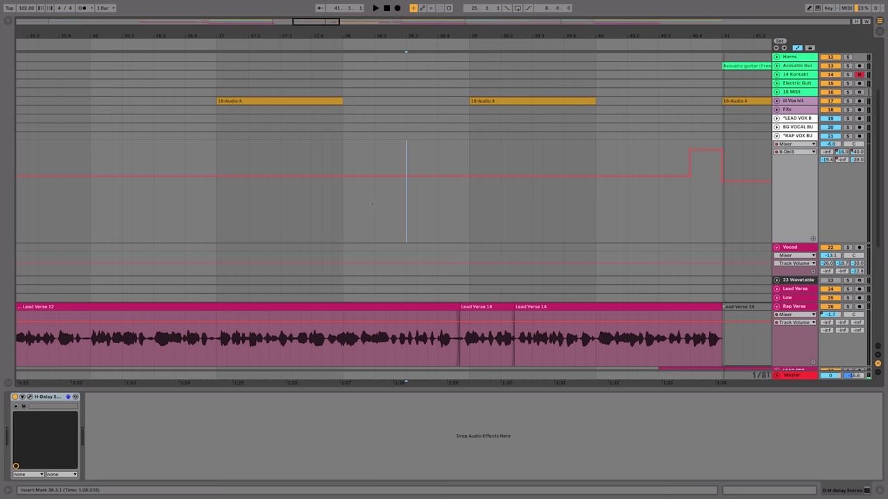
click(285, 219)
key(Tab)
key(space)
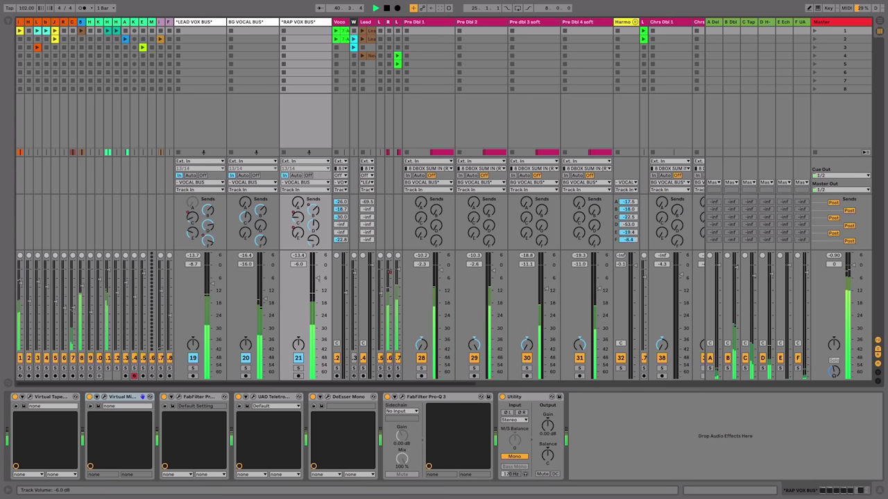
key(space)
Review RAP VOX BUS's B-Dbl1 send automation in the arrangement and fold the track.
key(Tab)
drag(535, 183, 478, 250)
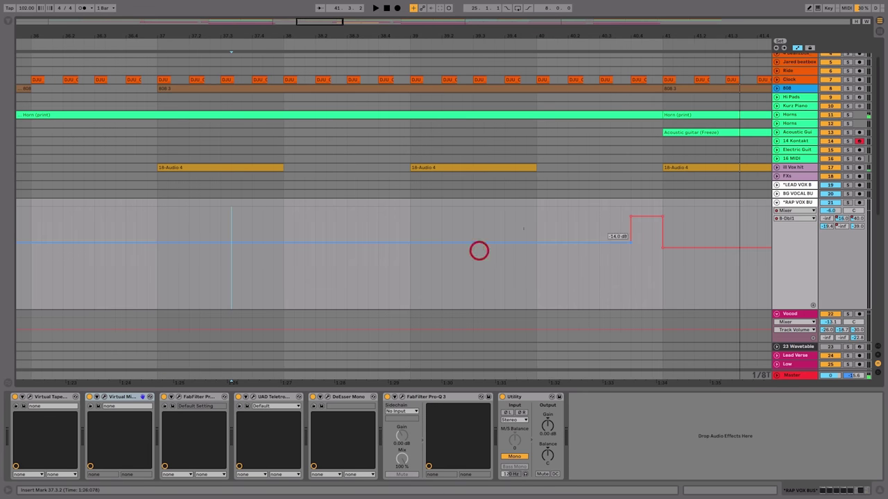
click(776, 203)
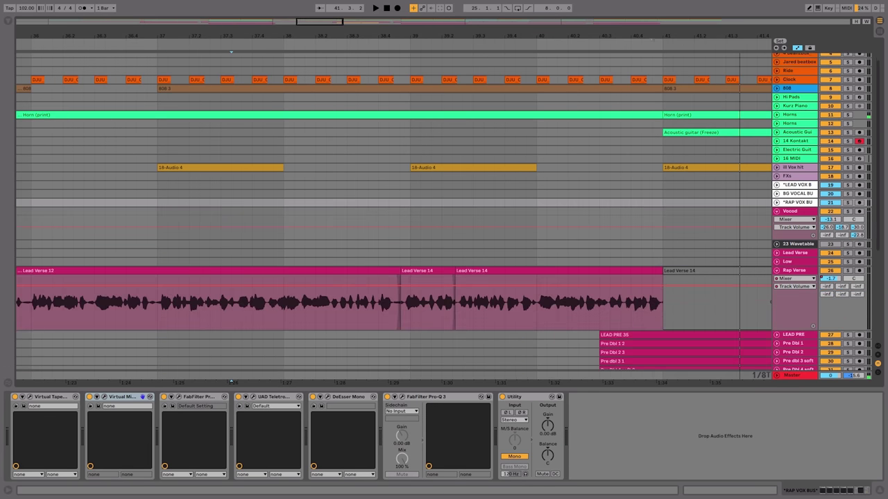
key(minus)
key(minus)
key(minus)
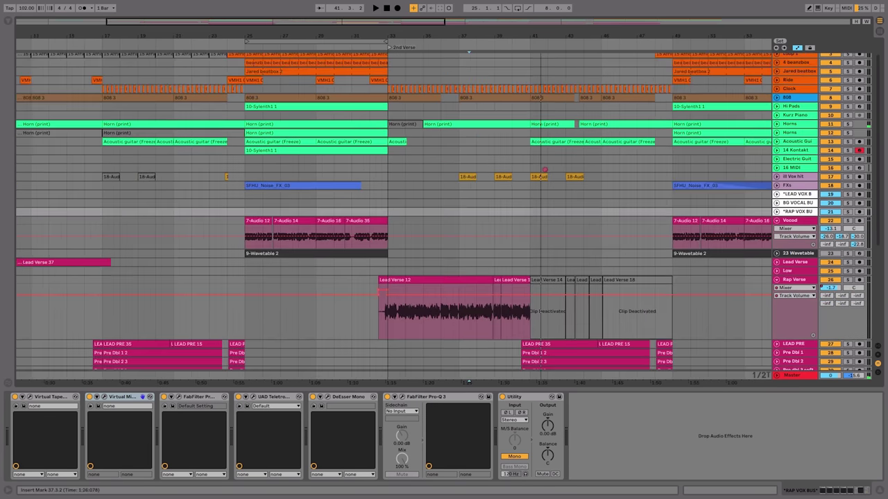